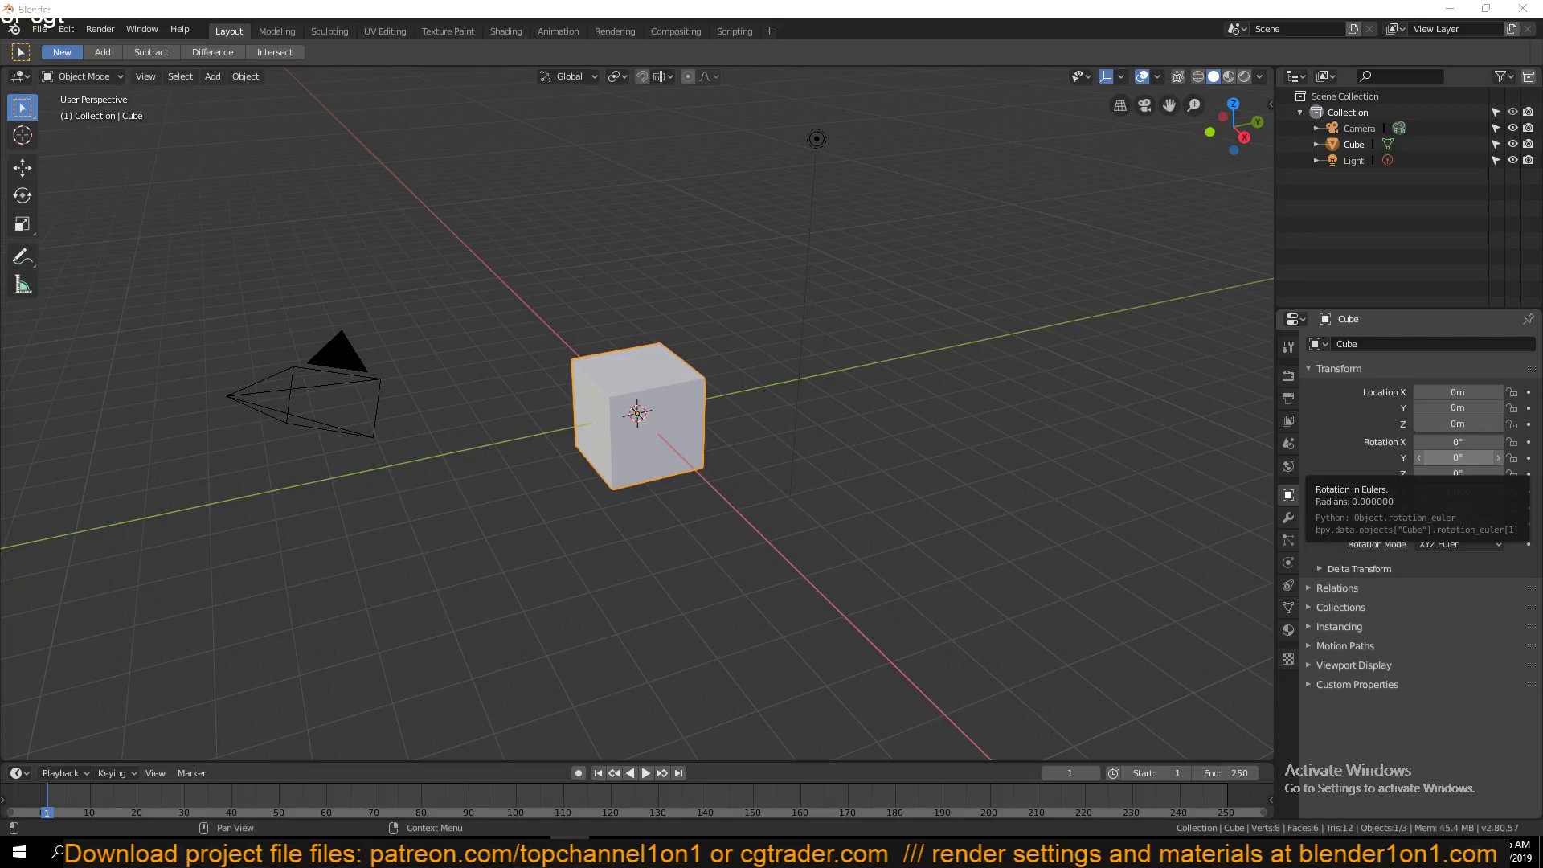
pyautogui.click(38, 29)
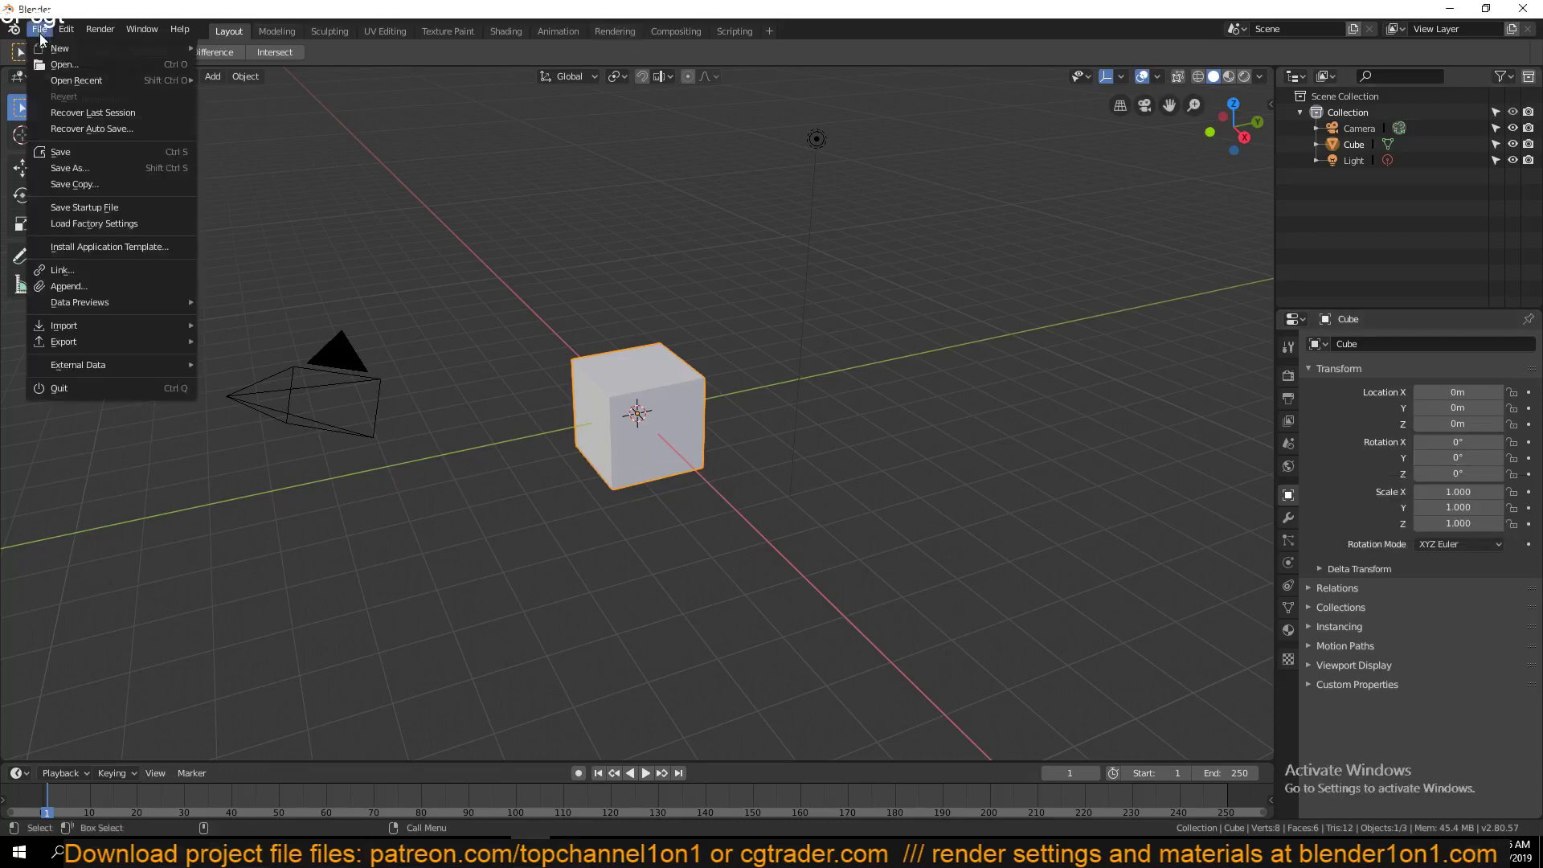
pyautogui.moveTo(97, 326)
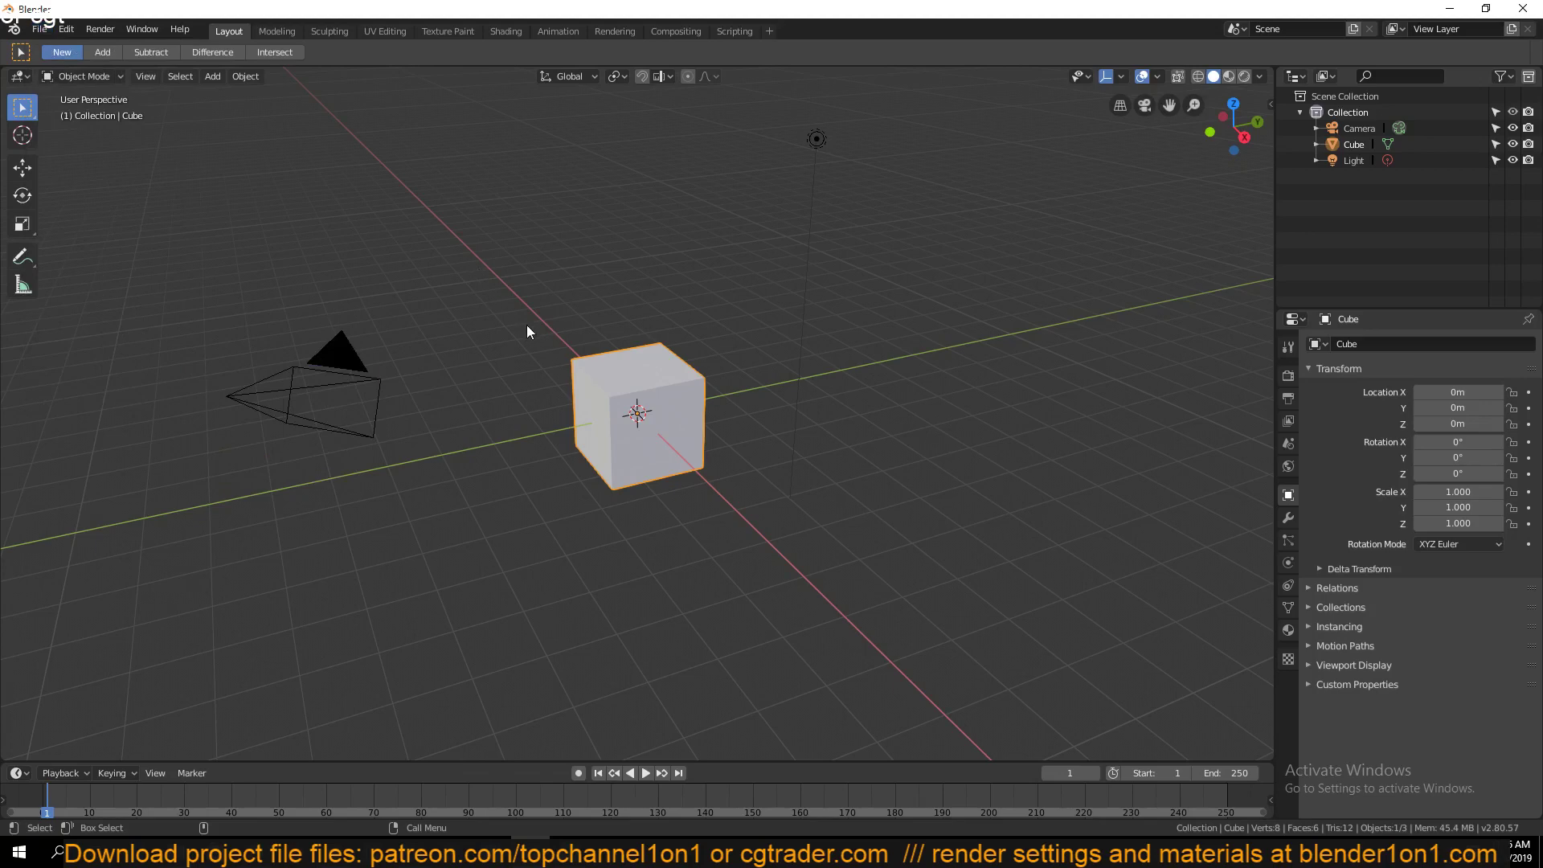
# Open chess piece knight.blend from the chess piece knight folder and bring the knight model into view
pyautogui.moveTo(176, 854)
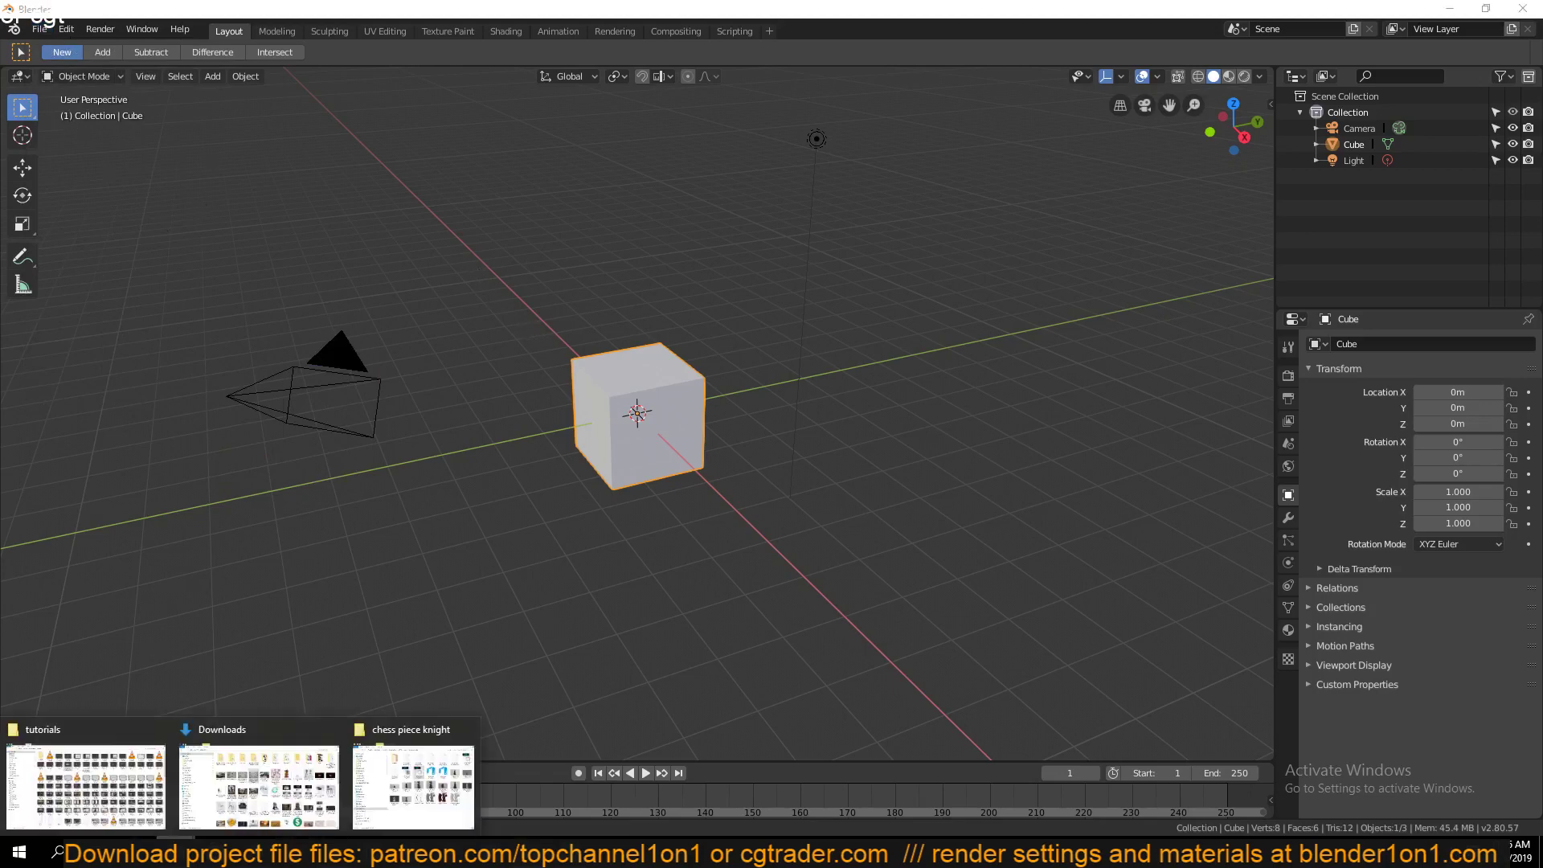
pyautogui.click(414, 794)
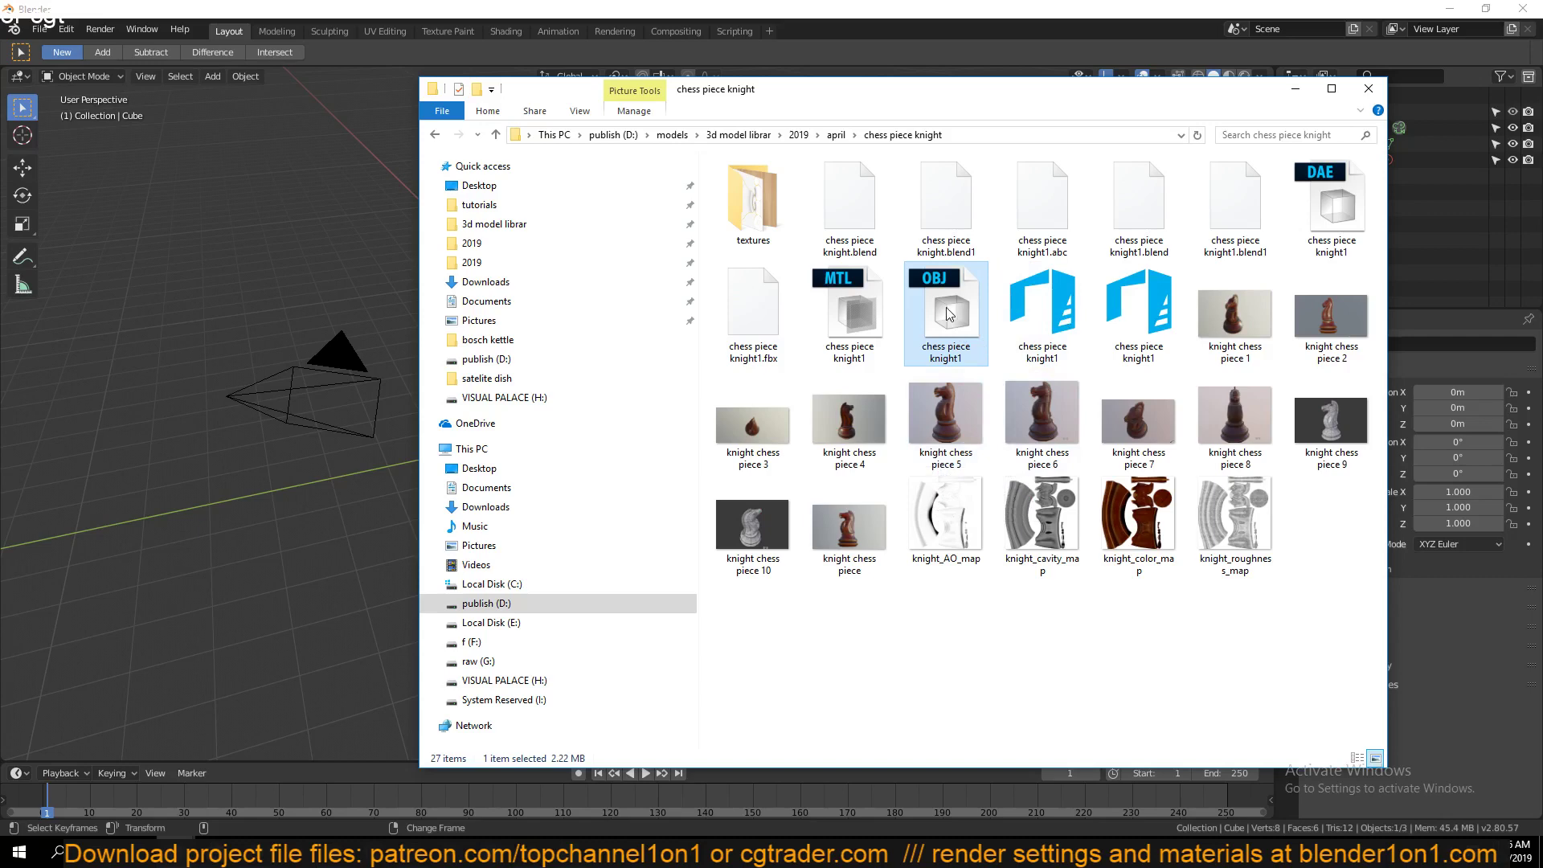
pyautogui.moveTo(951, 313); pyautogui.dragTo(220, 370)
pyautogui.moveTo(174, 169); pyautogui.dragTo(180, 169)
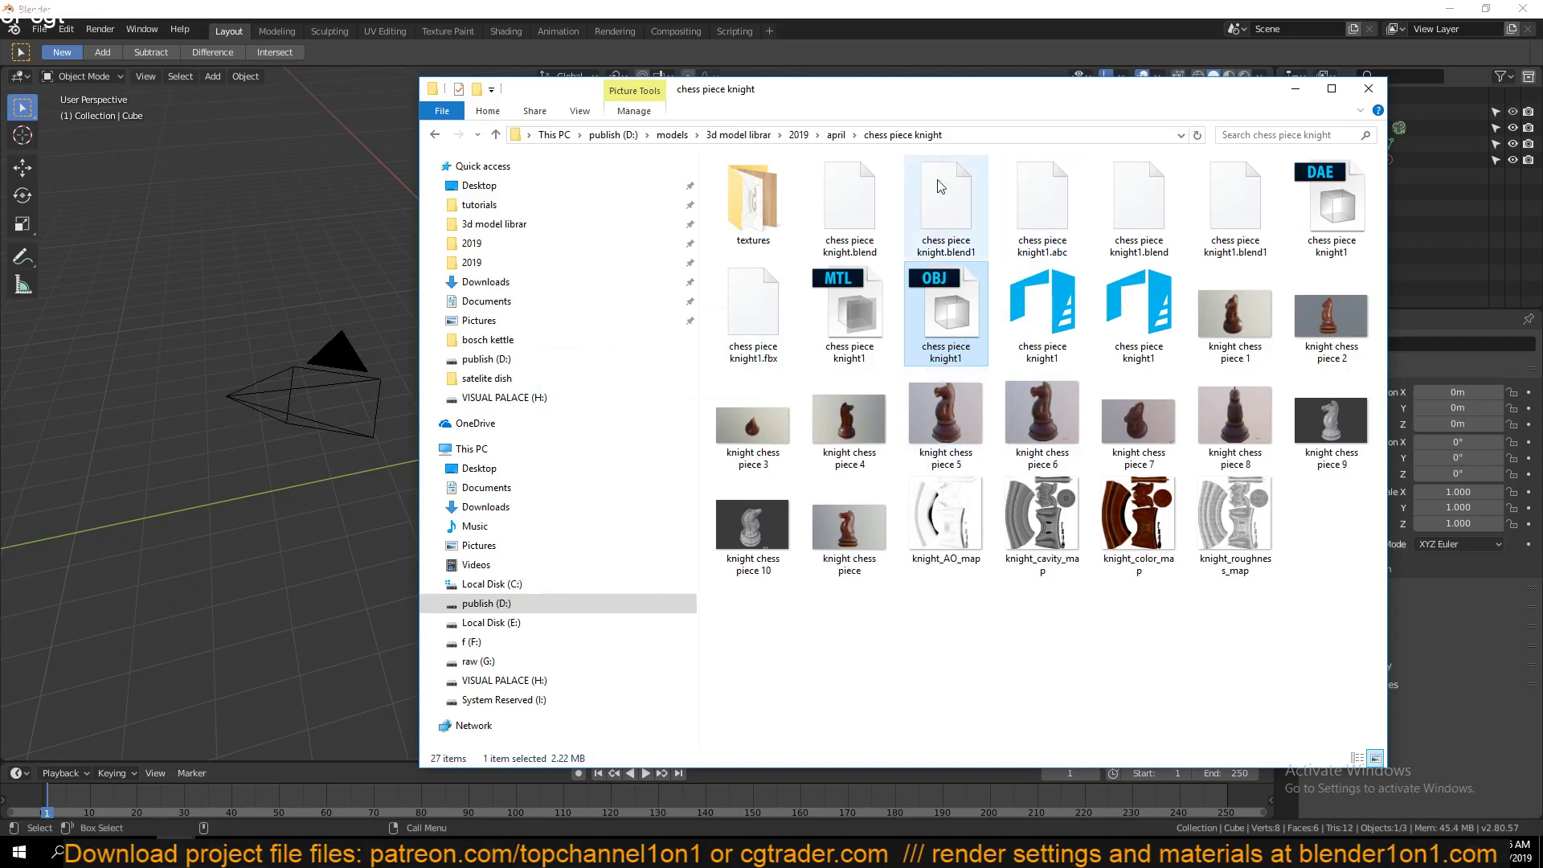
pyautogui.click(853, 211)
pyautogui.moveTo(835, 197); pyautogui.dragTo(257, 272)
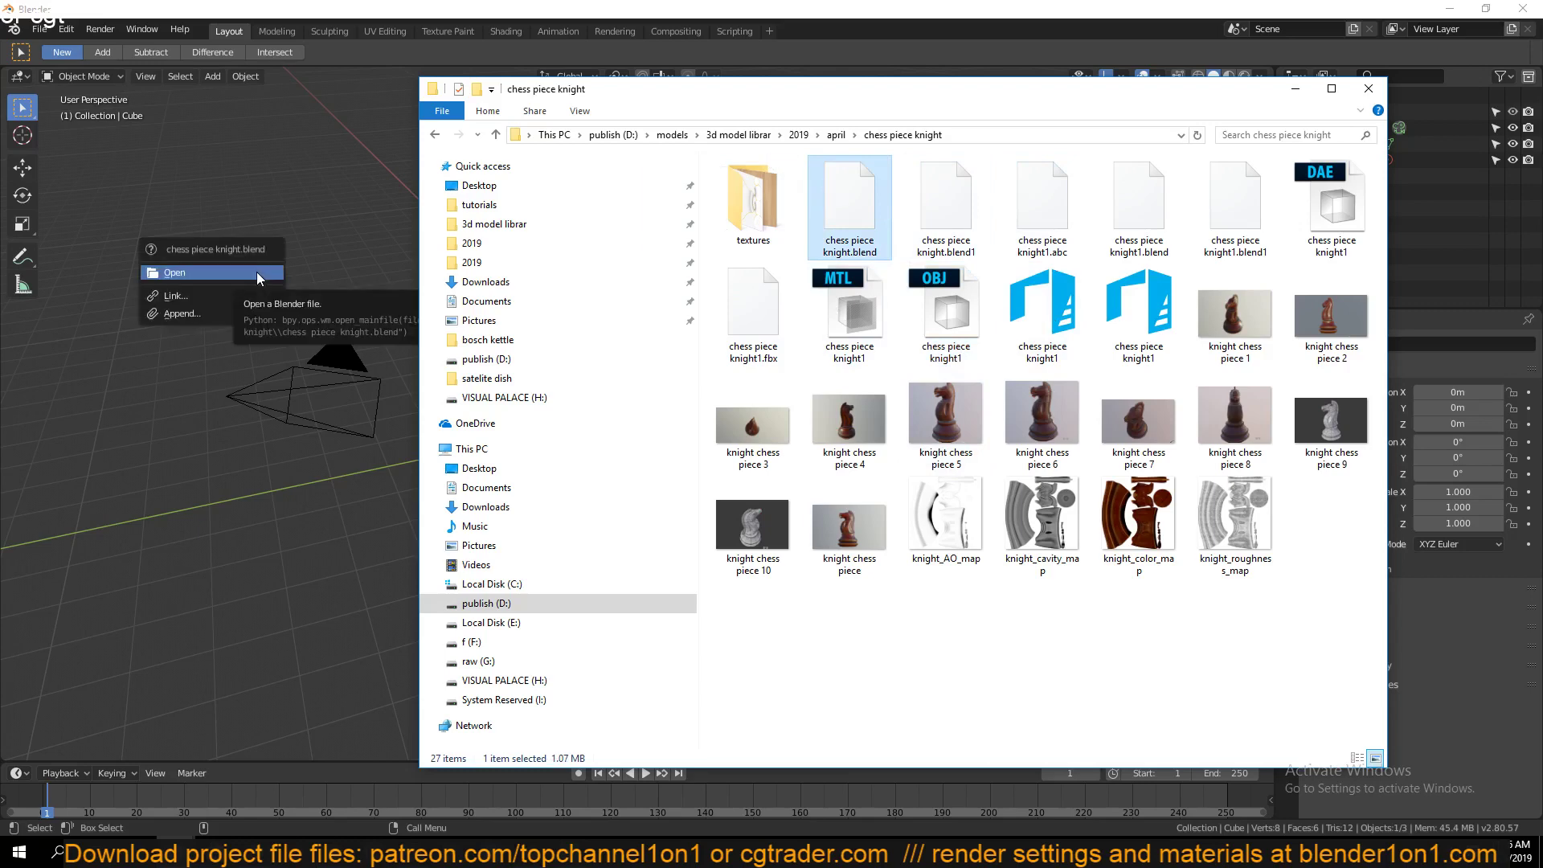
pyautogui.click(257, 272)
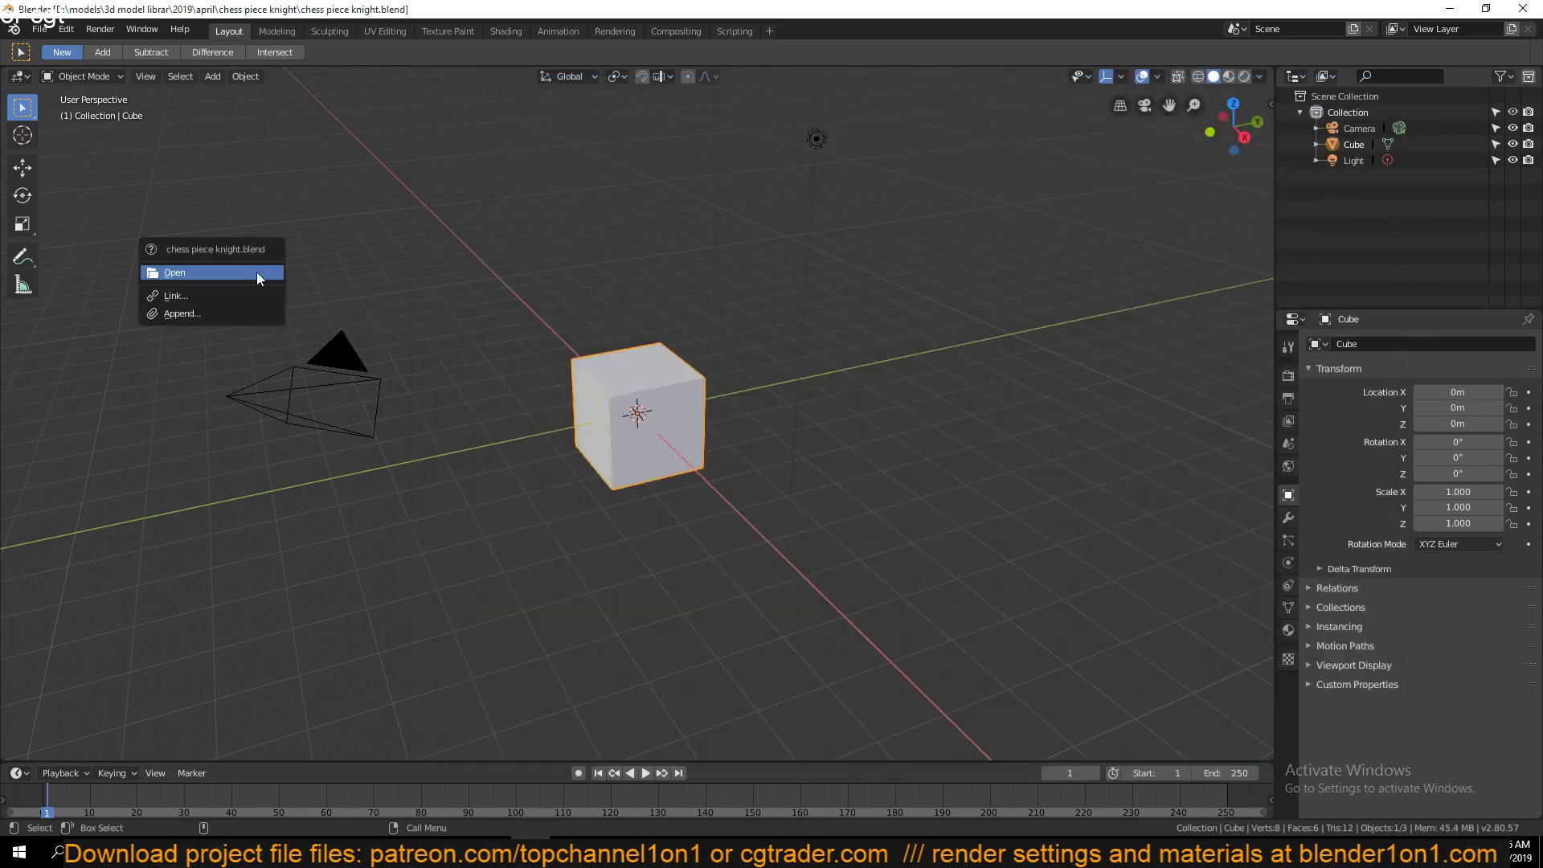
pyautogui.moveTo(617, 250); pyautogui.dragTo(799, 187, button='middle')
pyautogui.scroll(-4, 682, 265)
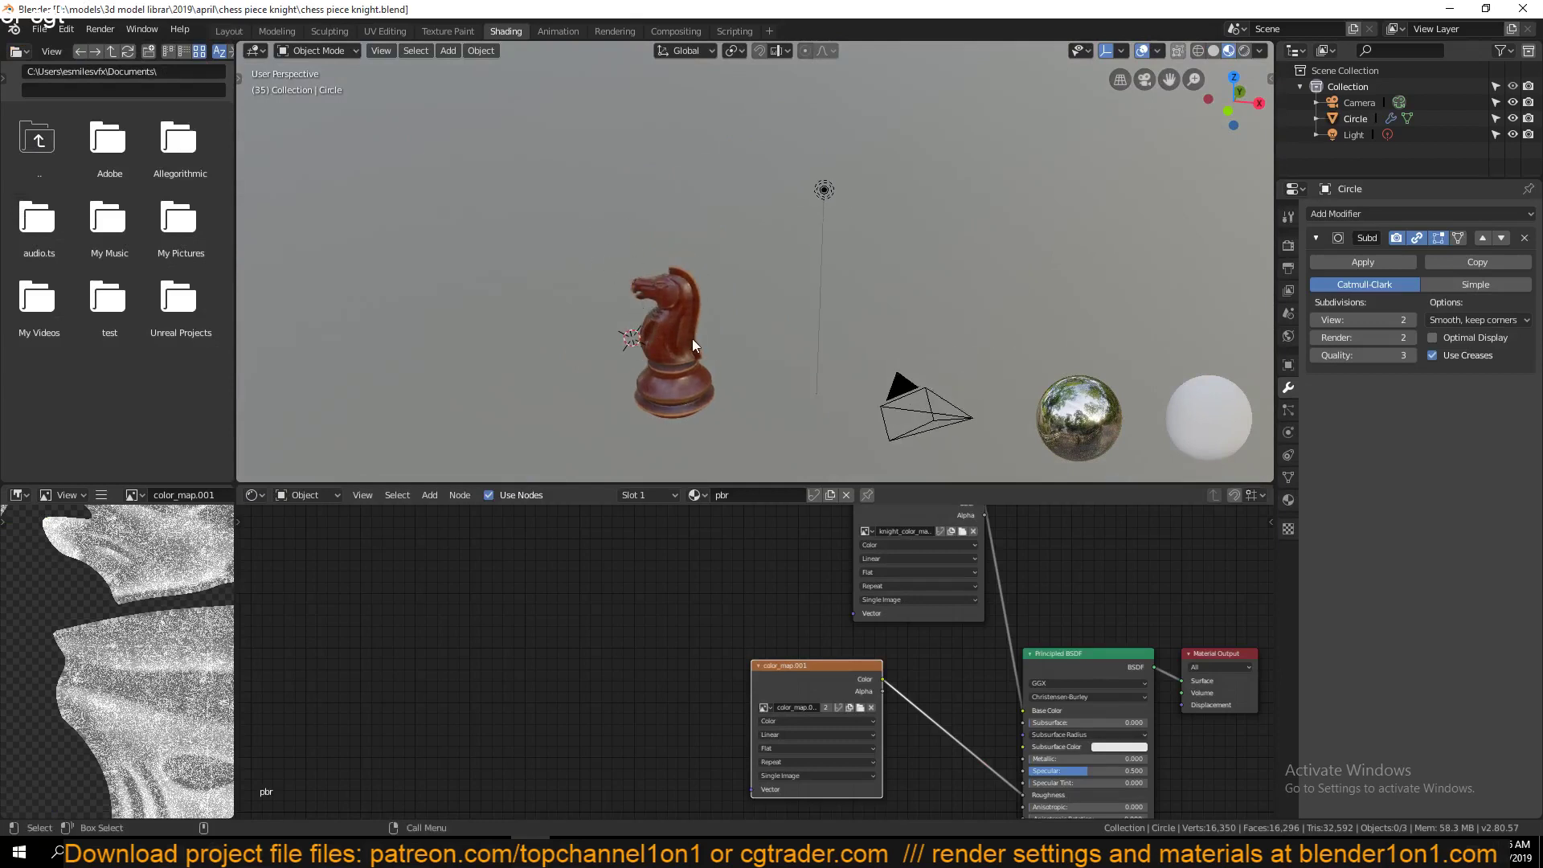
pyautogui.keyDown('shift'); pyautogui.moveTo(692, 339); pyautogui.dragTo(775, 277, button='middle'); pyautogui.keyUp('shift')
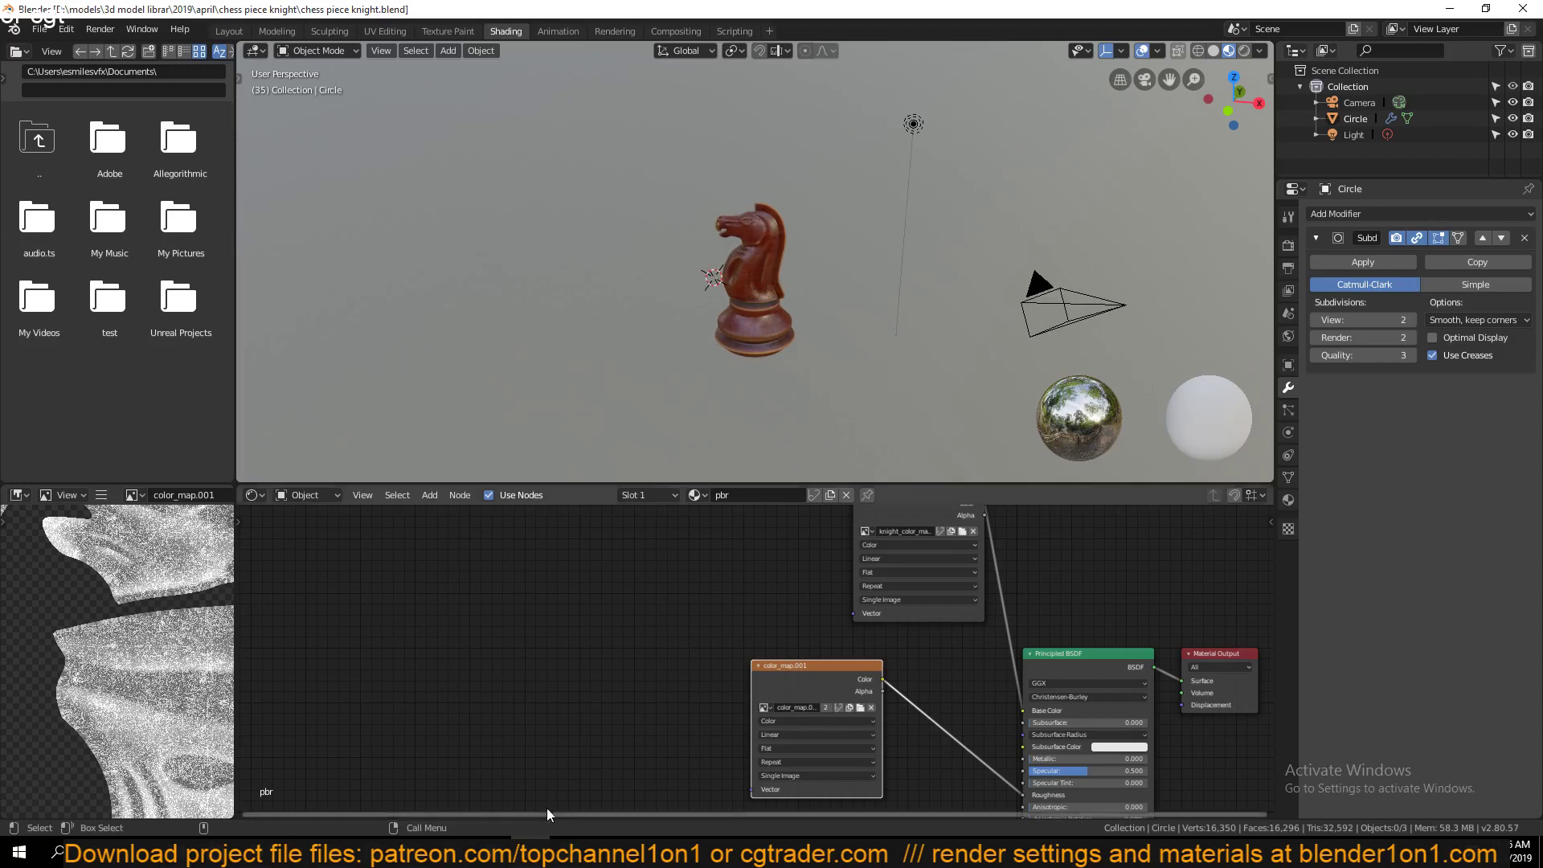
# Launch a second Blender window and delete the default camera, cube and light
pyautogui.rightClick(531, 852)
pyautogui.click(537, 765)
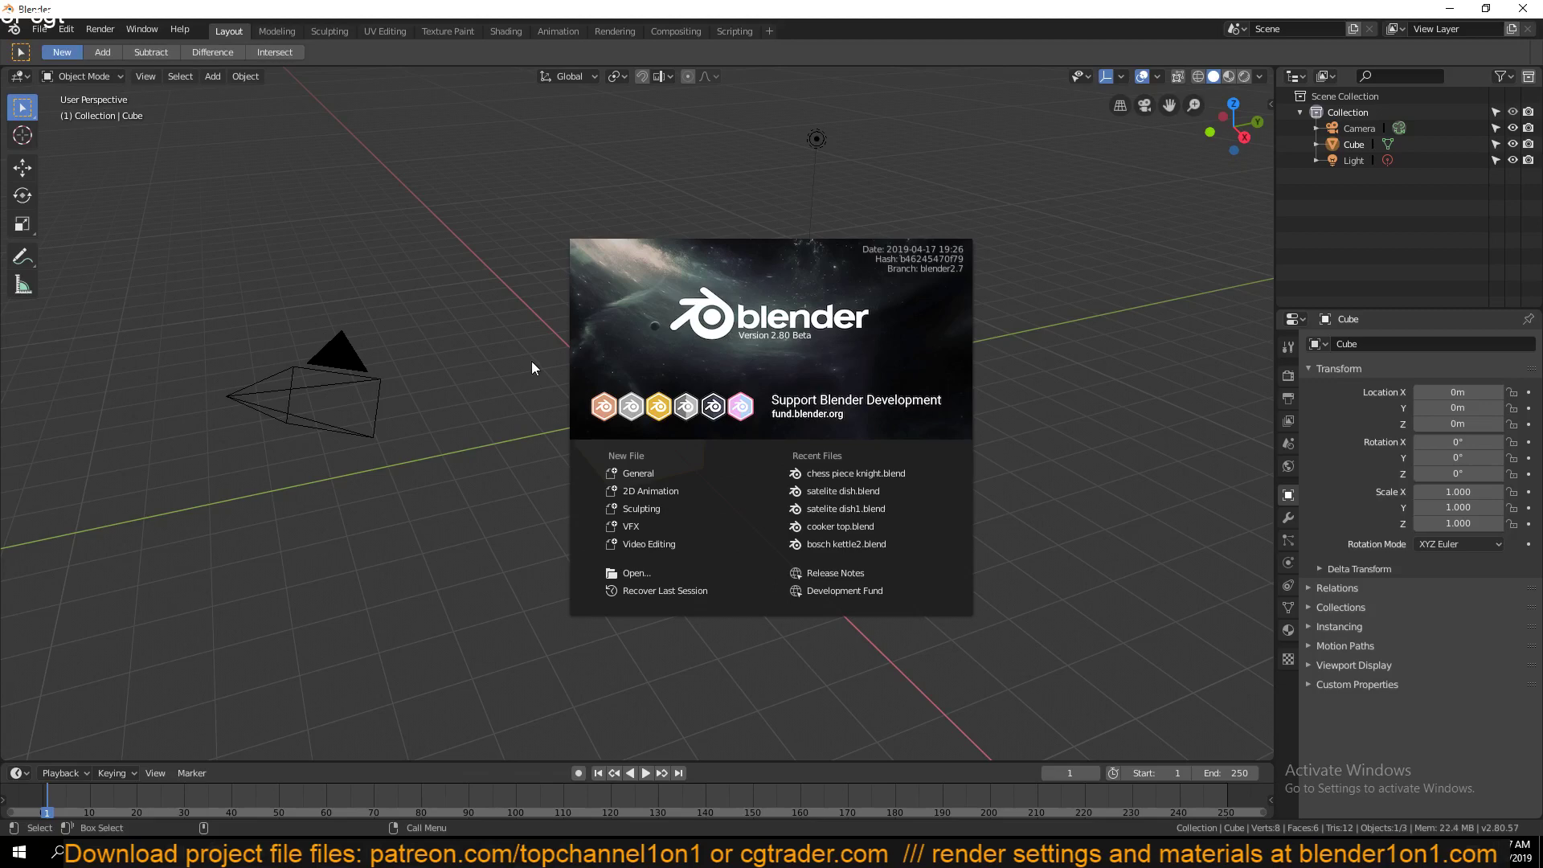
pyautogui.click(532, 360)
pyautogui.scroll(-2, 821, 446)
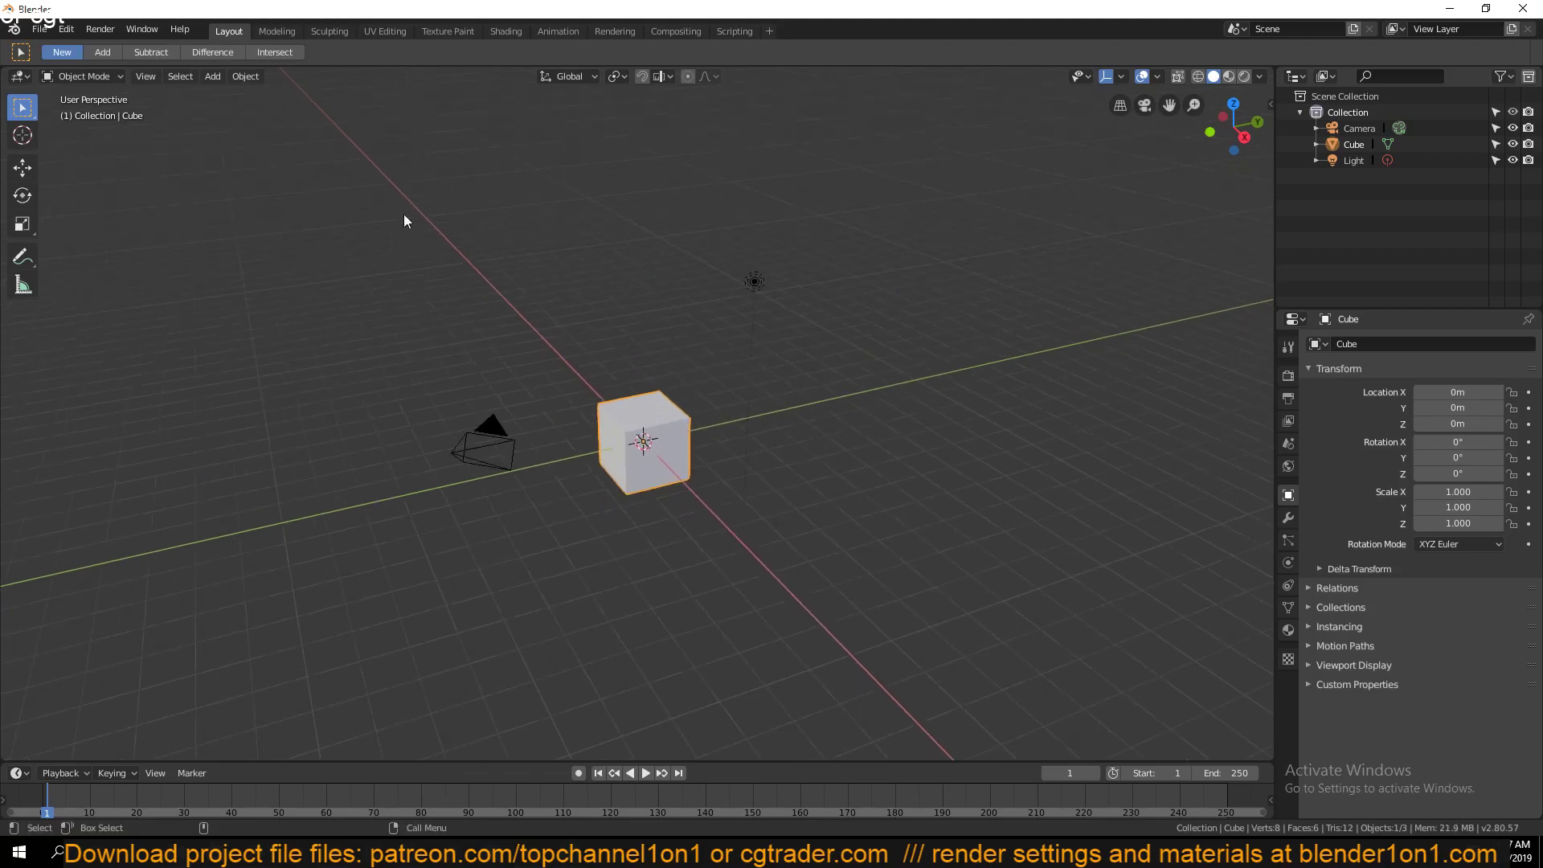
pyautogui.moveTo(404, 213); pyautogui.dragTo(992, 609)
pyautogui.press('x')
pyautogui.click(968, 562)
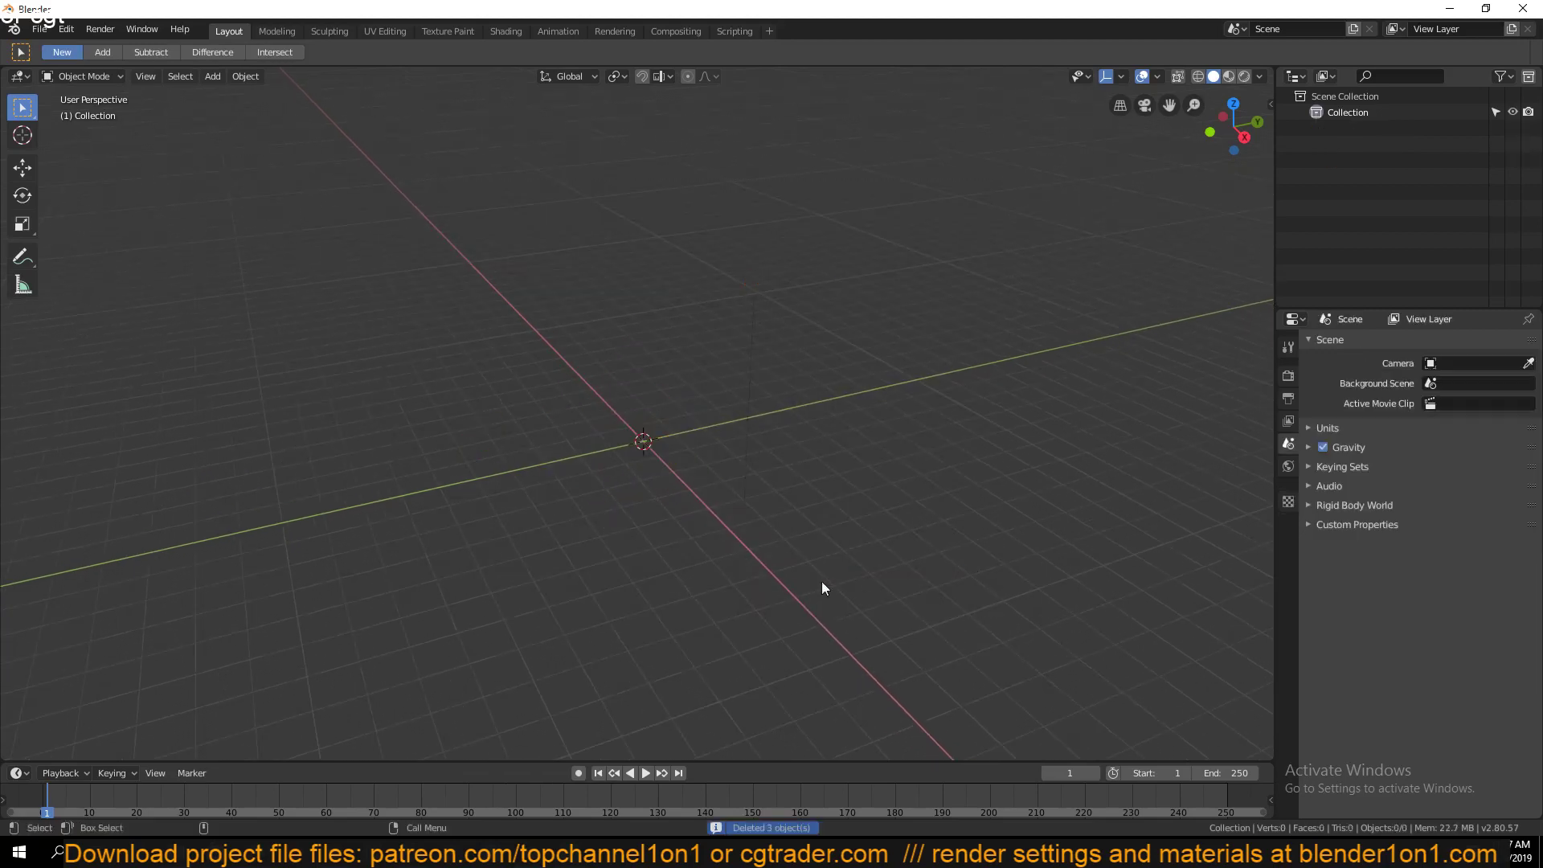
pyautogui.scroll(2, 768, 599)
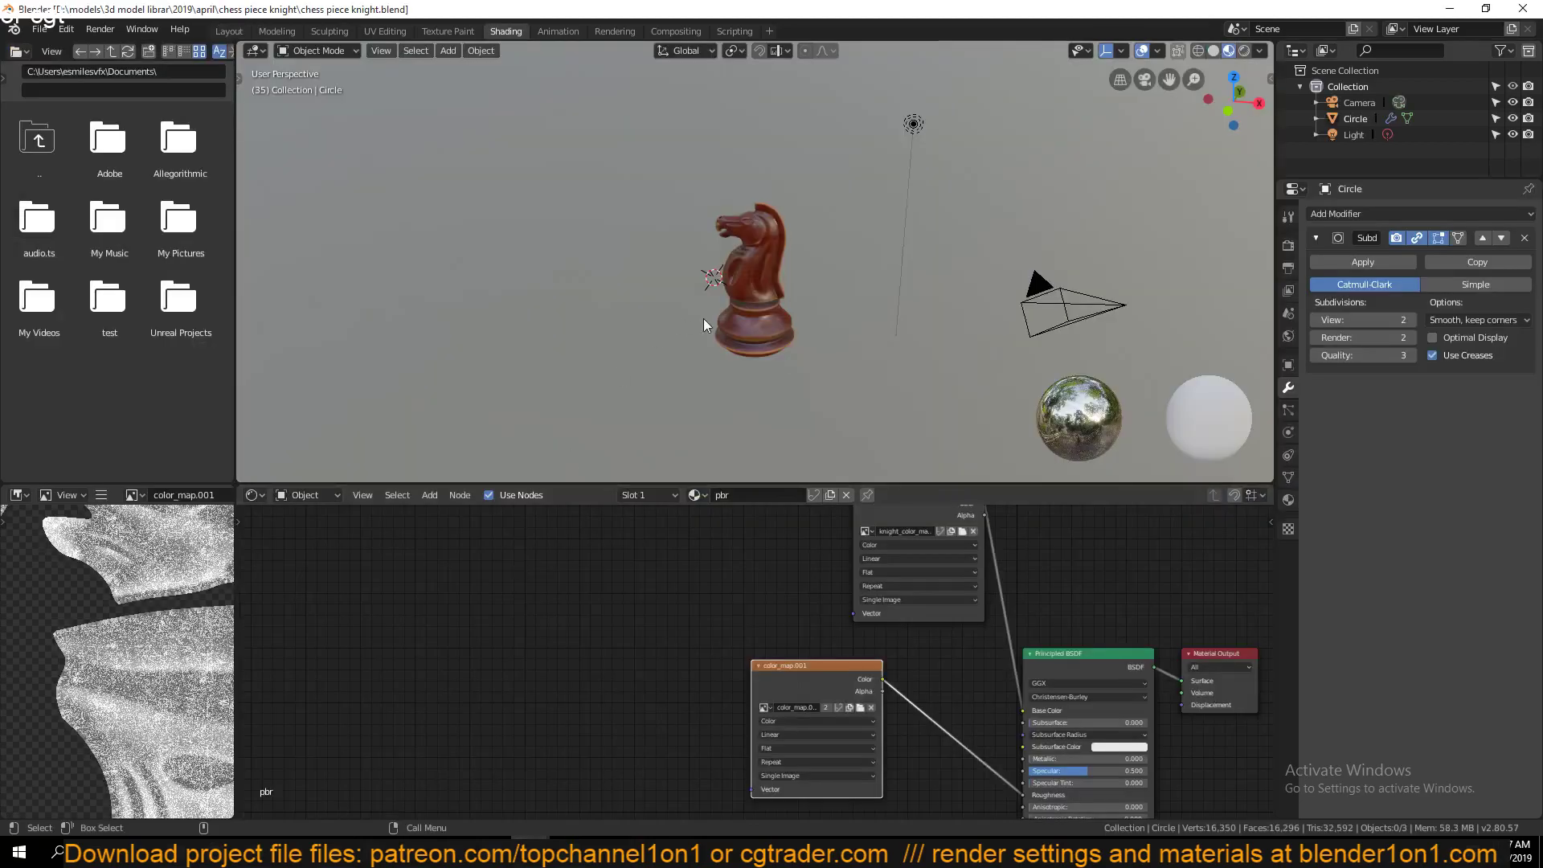
# Switch to the original knight scene and select its light, followed by its camera
pyautogui.scroll(-2, 703, 319)
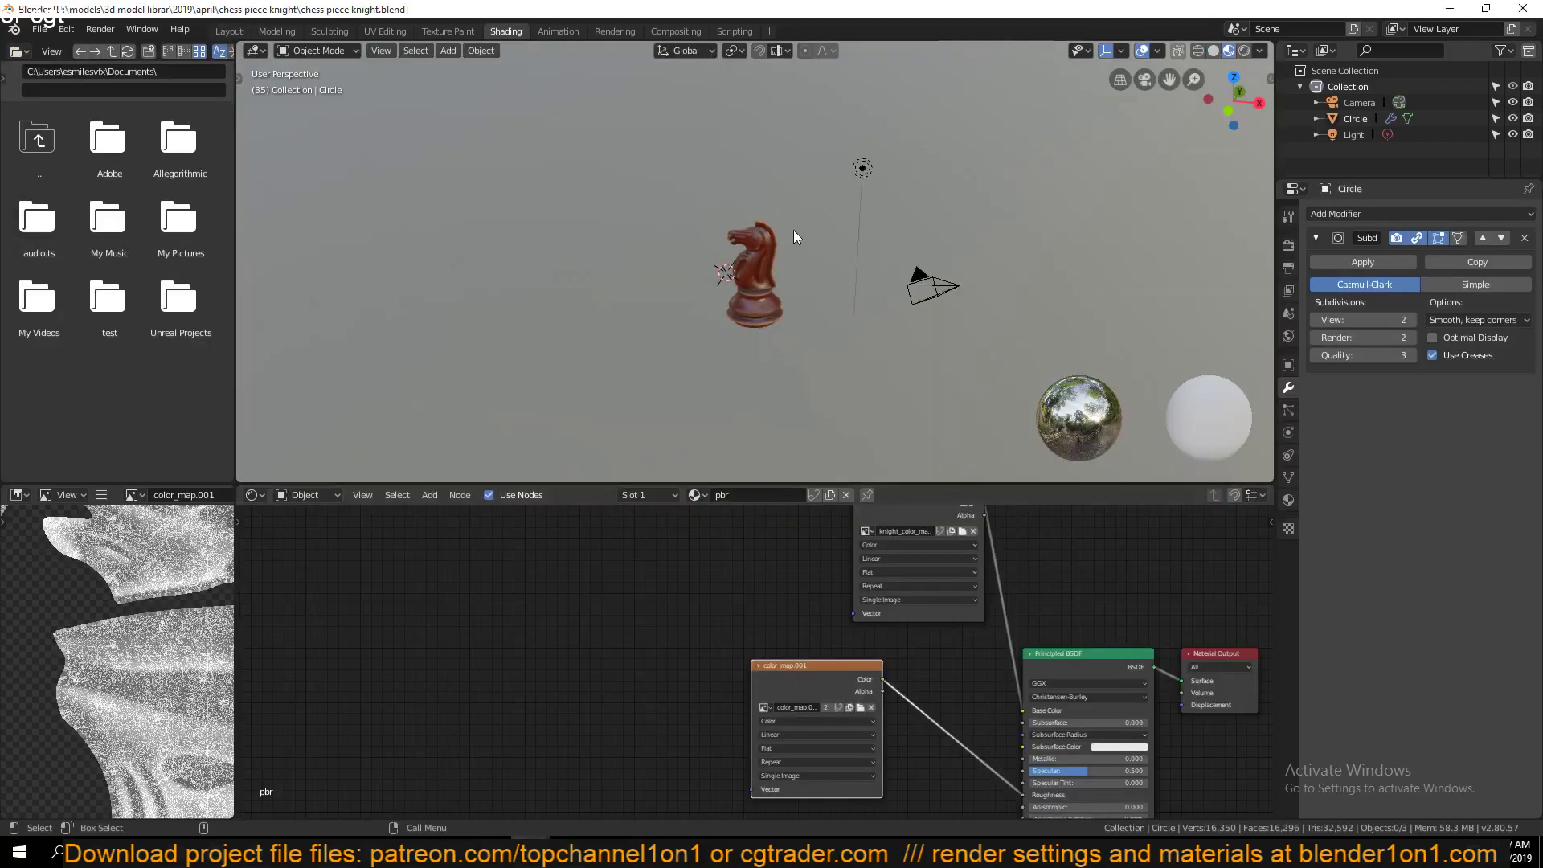
pyautogui.click(865, 167)
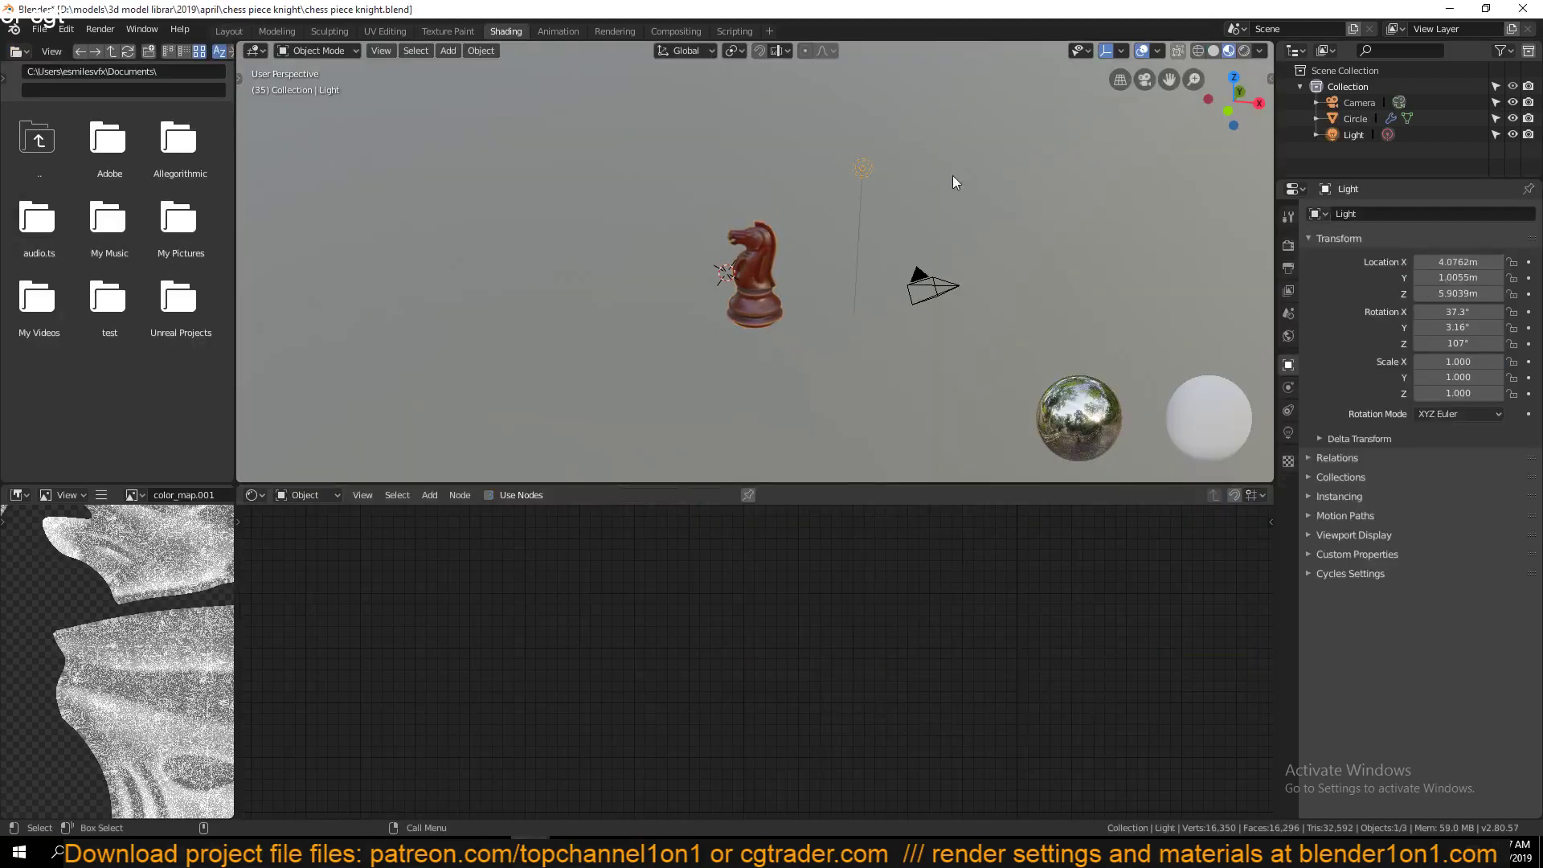
pyautogui.click(943, 295)
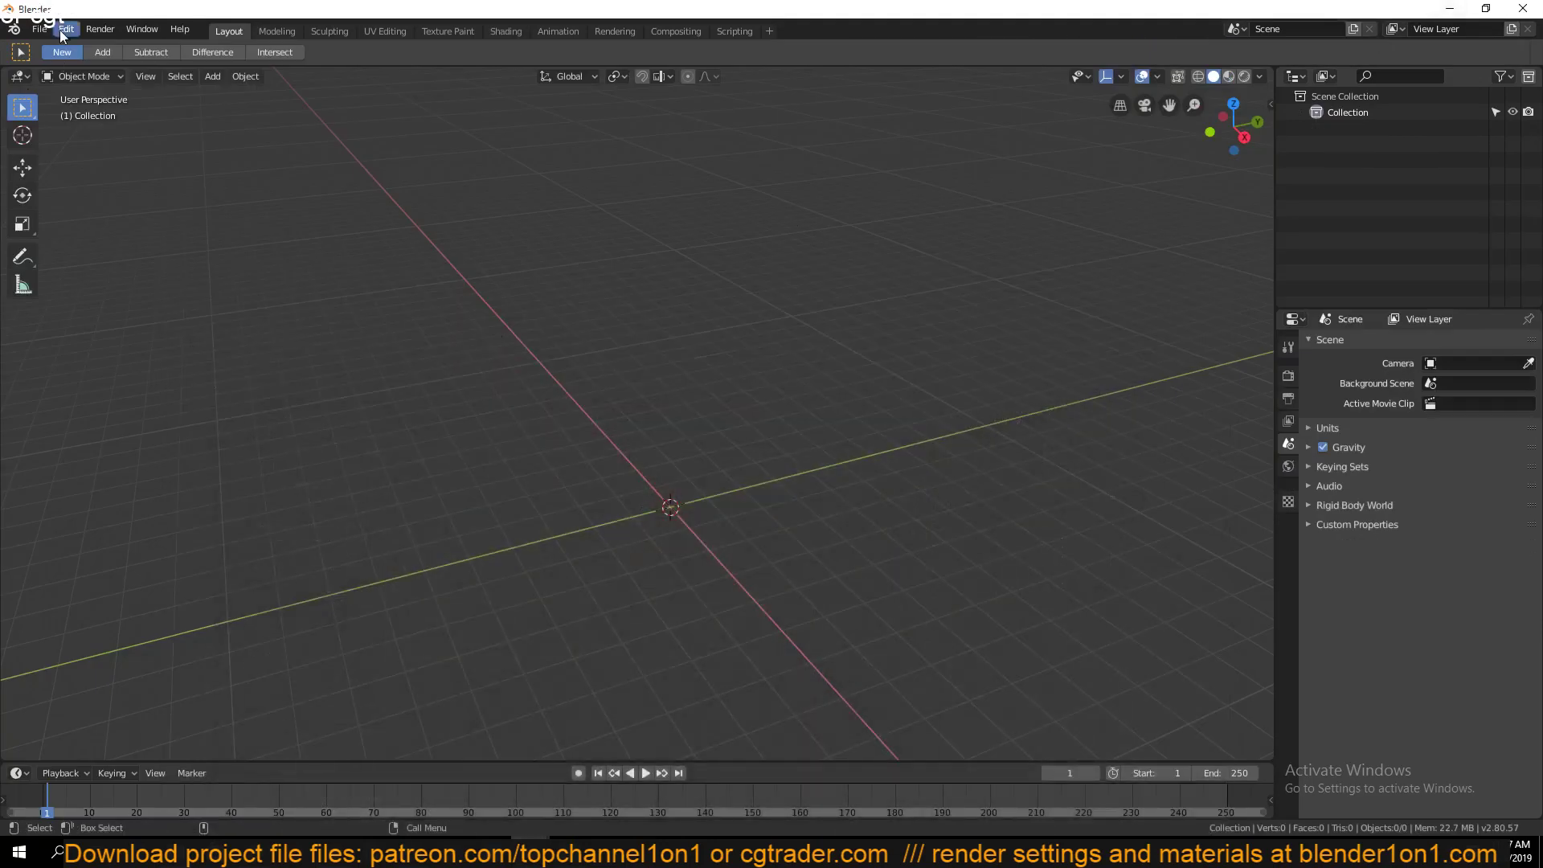
# In the empty Blender scene, import chess piece knight1.fbx from the chess piece knight folder as FBX
pyautogui.click(38, 29)
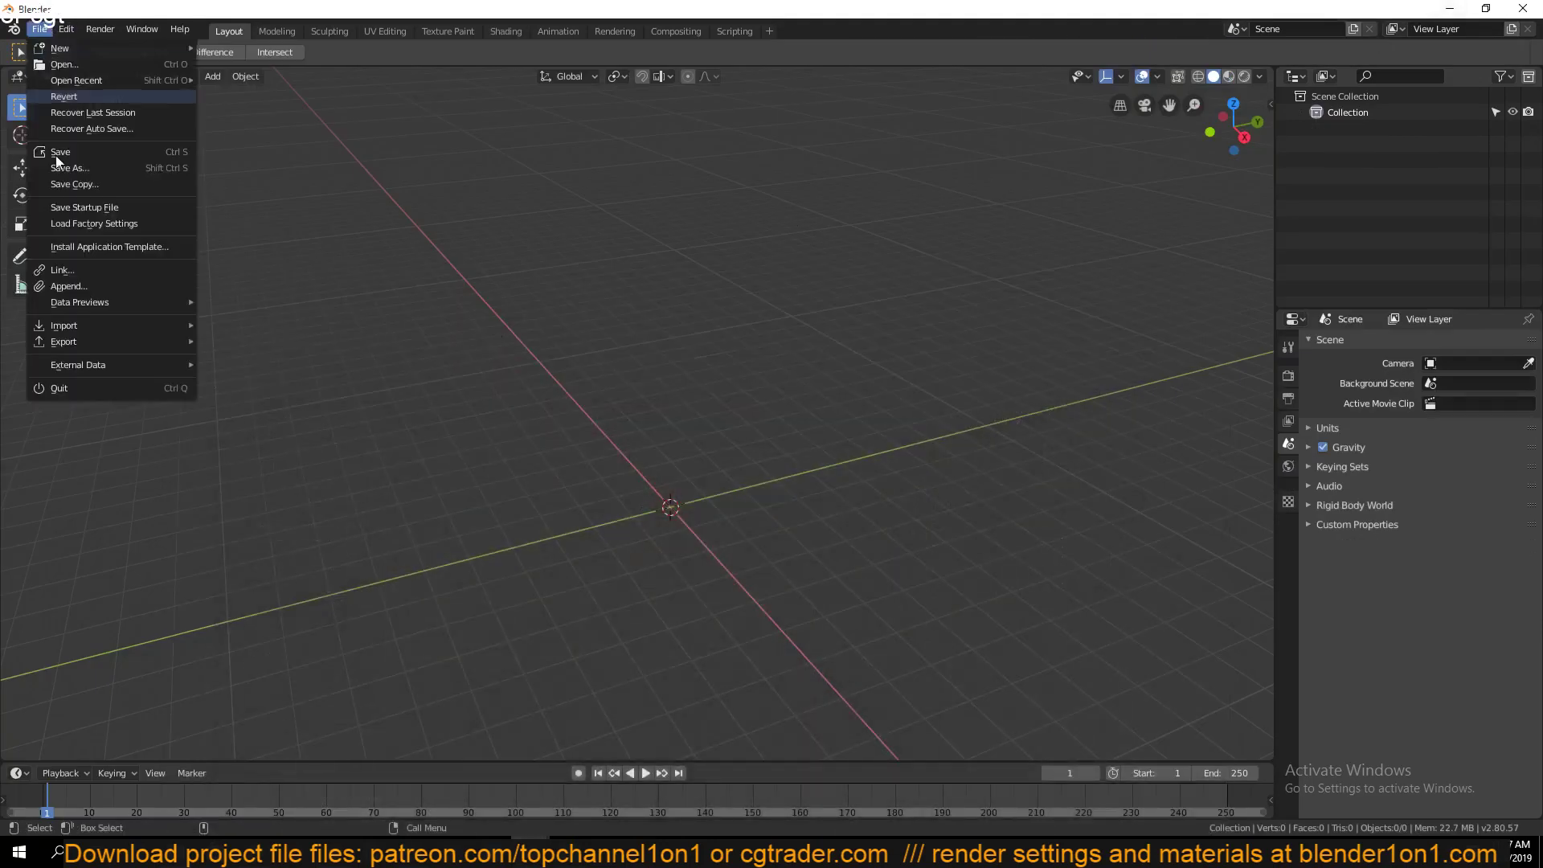
pyautogui.moveTo(117, 328)
pyautogui.click(230, 358)
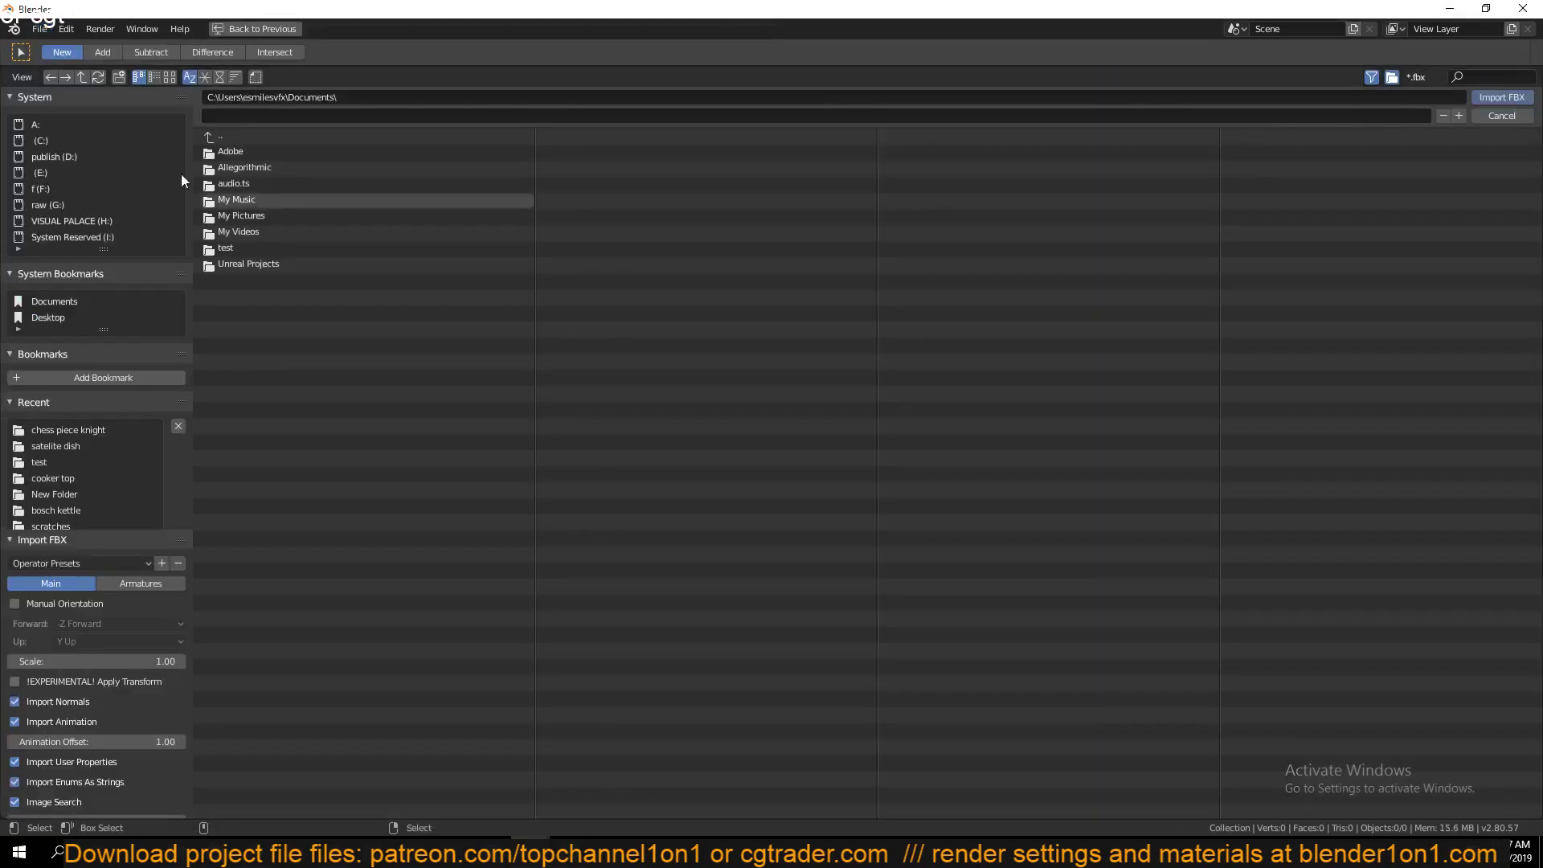
pyautogui.click(65, 431)
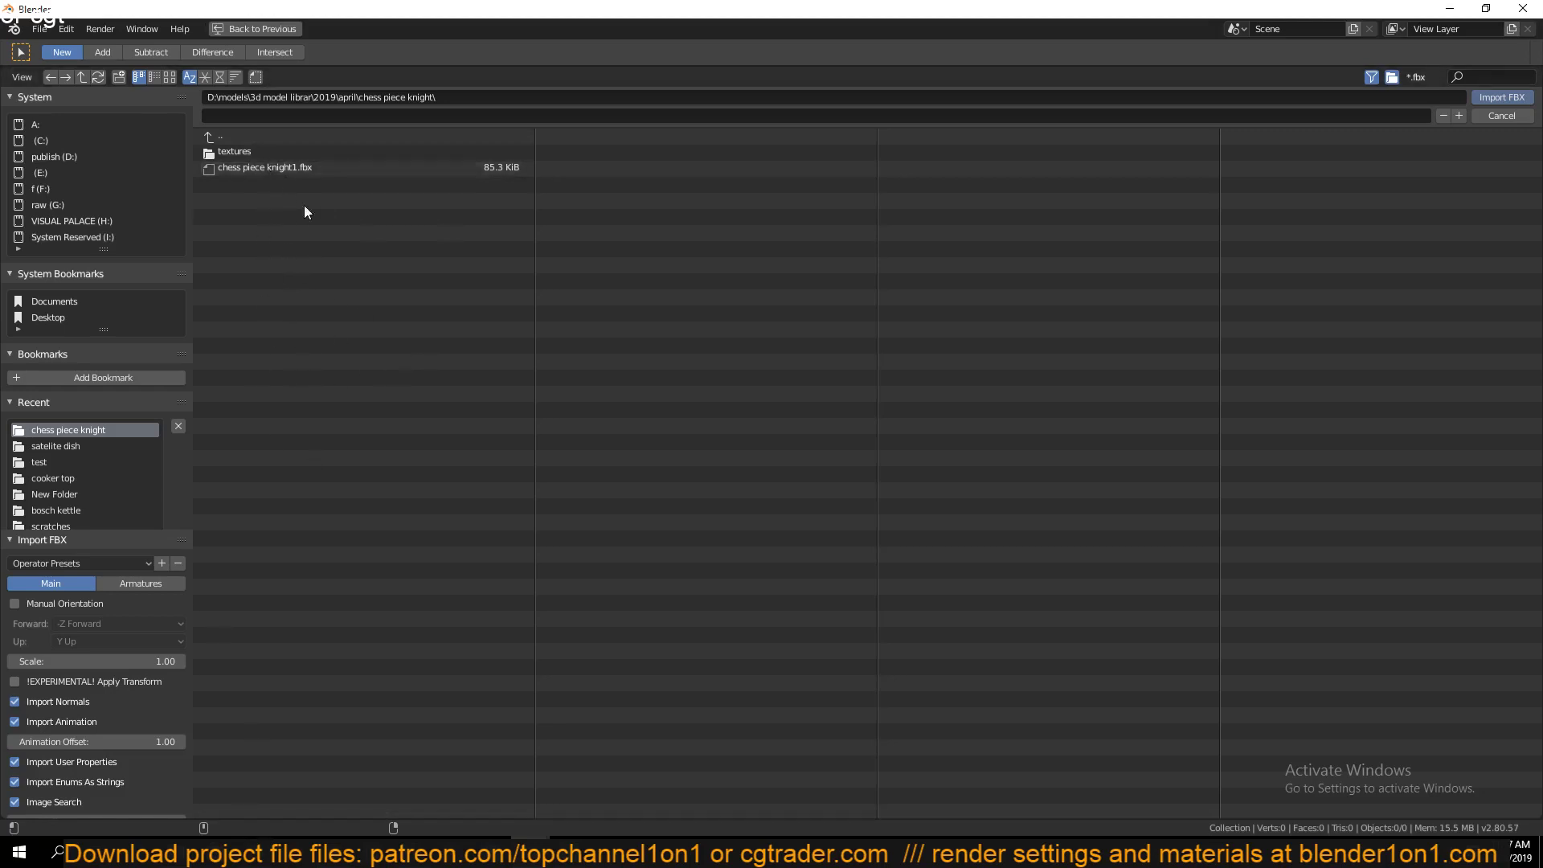
pyautogui.click(301, 168)
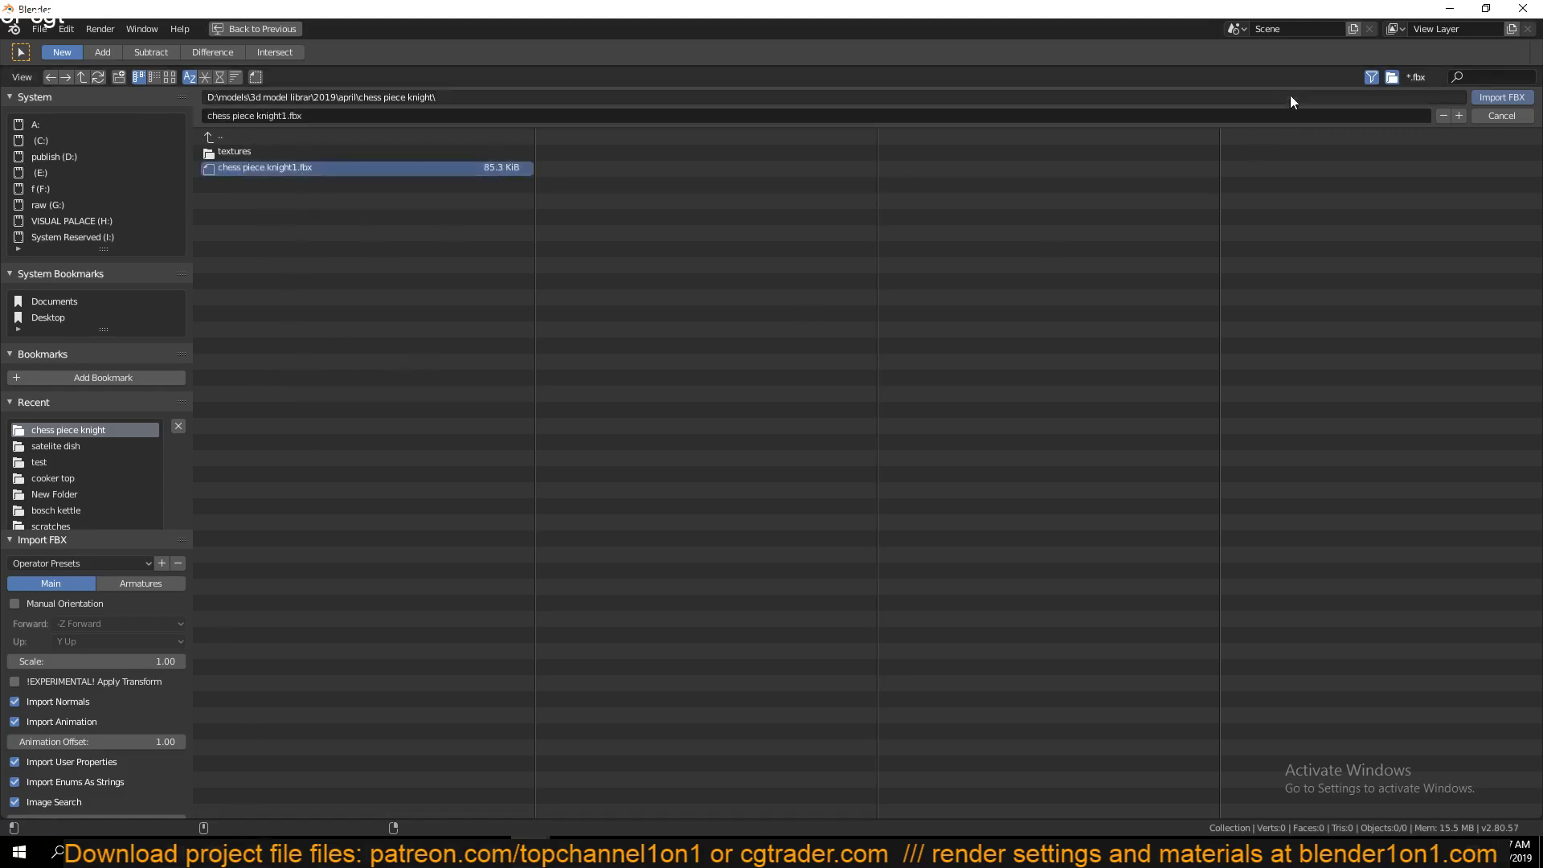
pyautogui.click(1524, 102)
pyautogui.scroll(3, 775, 367)
pyautogui.scroll(-3, 753, 361)
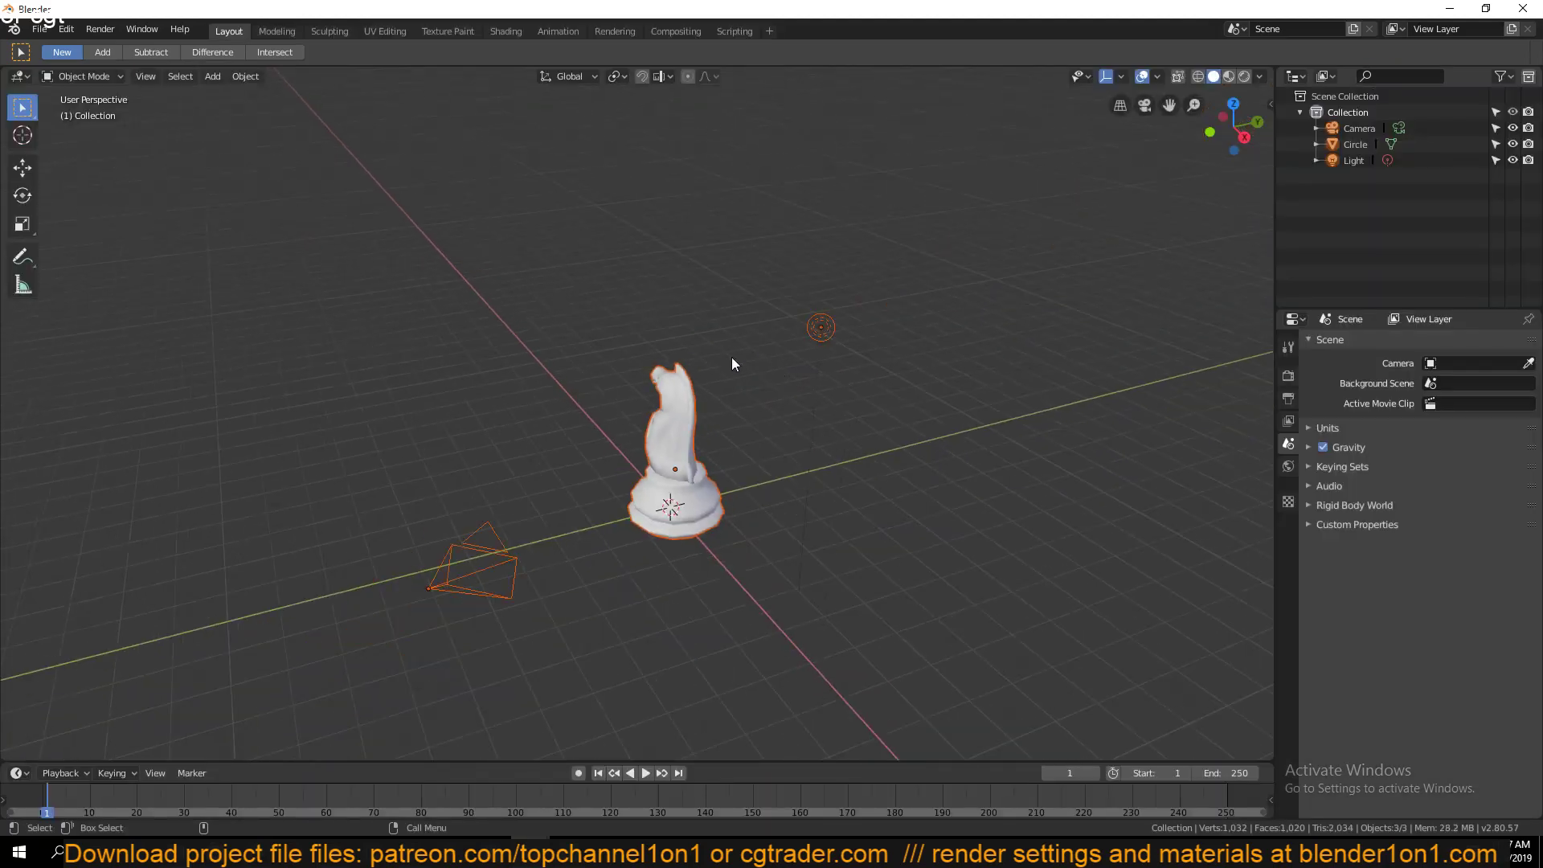
# Clear the selection and check the imported objects by selecting the light and the knight model in turn
pyautogui.moveTo(731, 365); pyautogui.dragTo(538, 341, button='middle')
pyautogui.hotkey('alt', 'a')
pyautogui.click(670, 267)
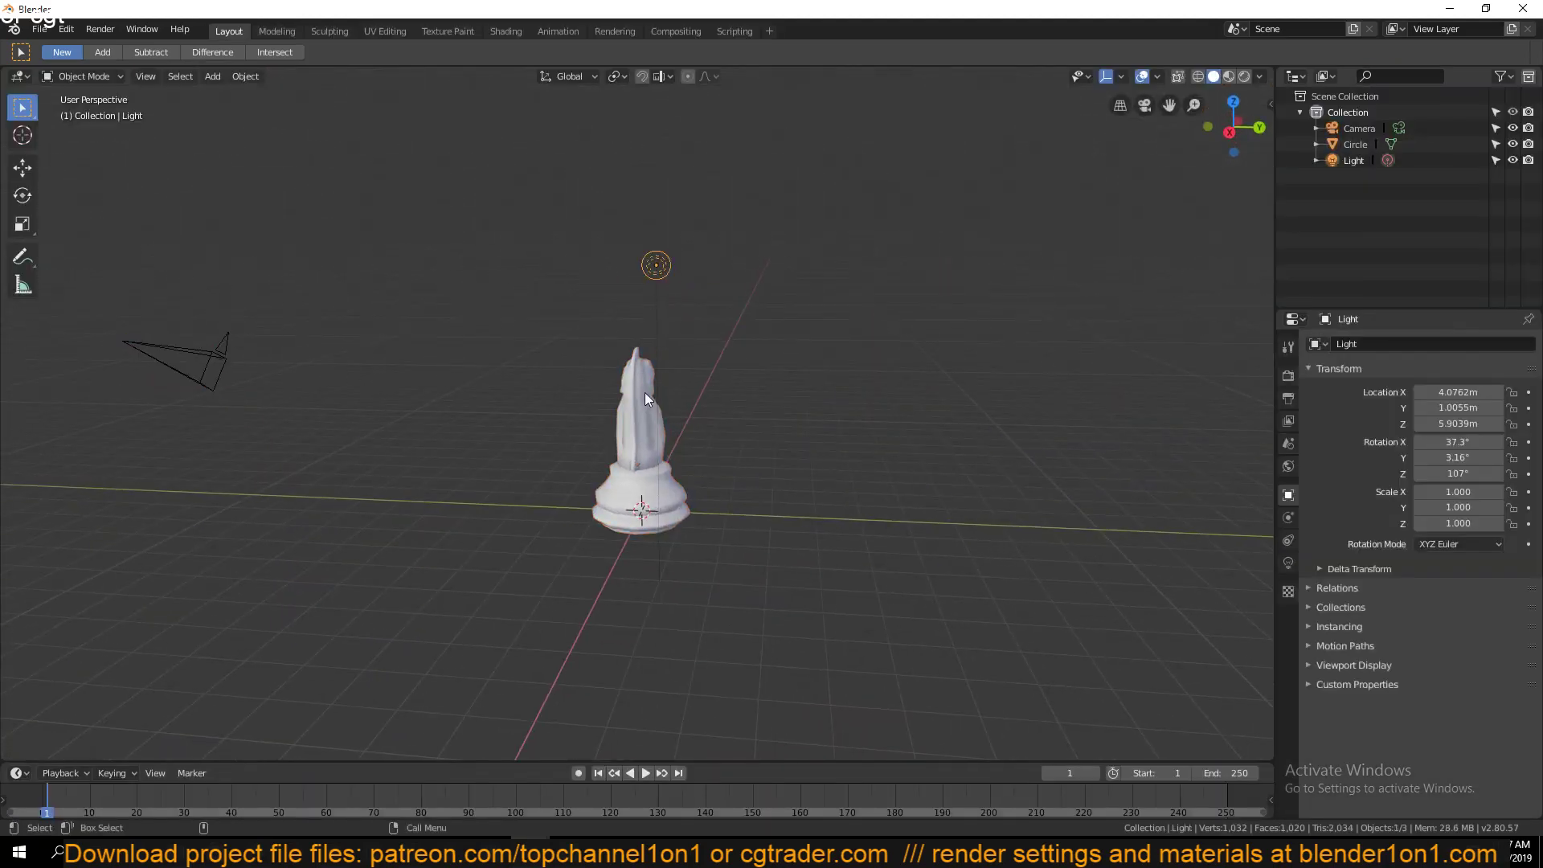
pyautogui.click(651, 450)
pyautogui.moveTo(659, 523); pyautogui.dragTo(666, 471, button='middle')
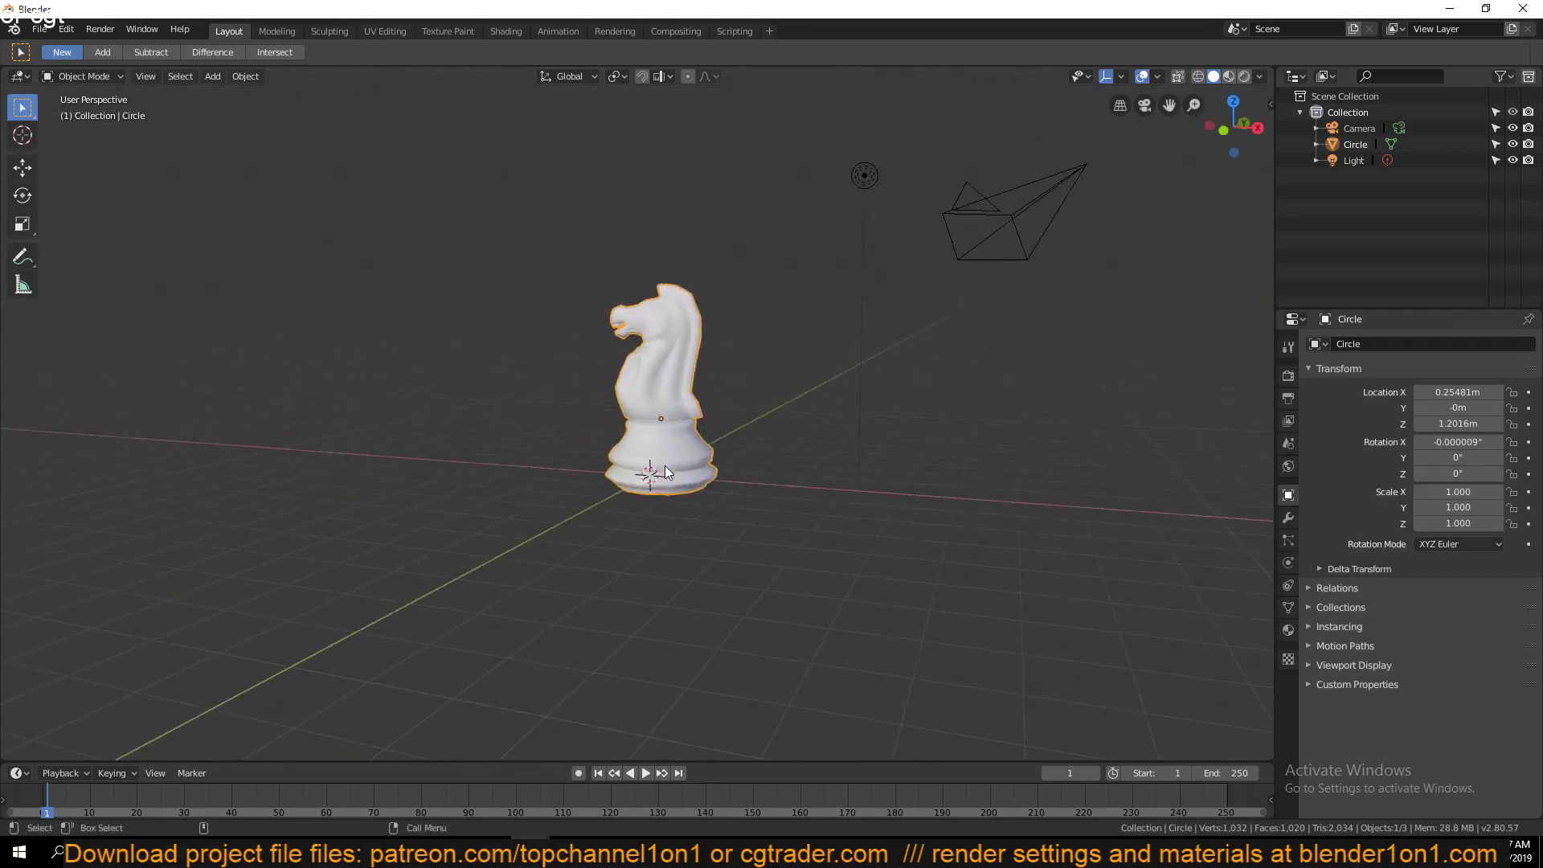
# Bring up the imported knight's pbr material in the Shading workspace and examine its texture nodes
pyautogui.click(1288, 630)
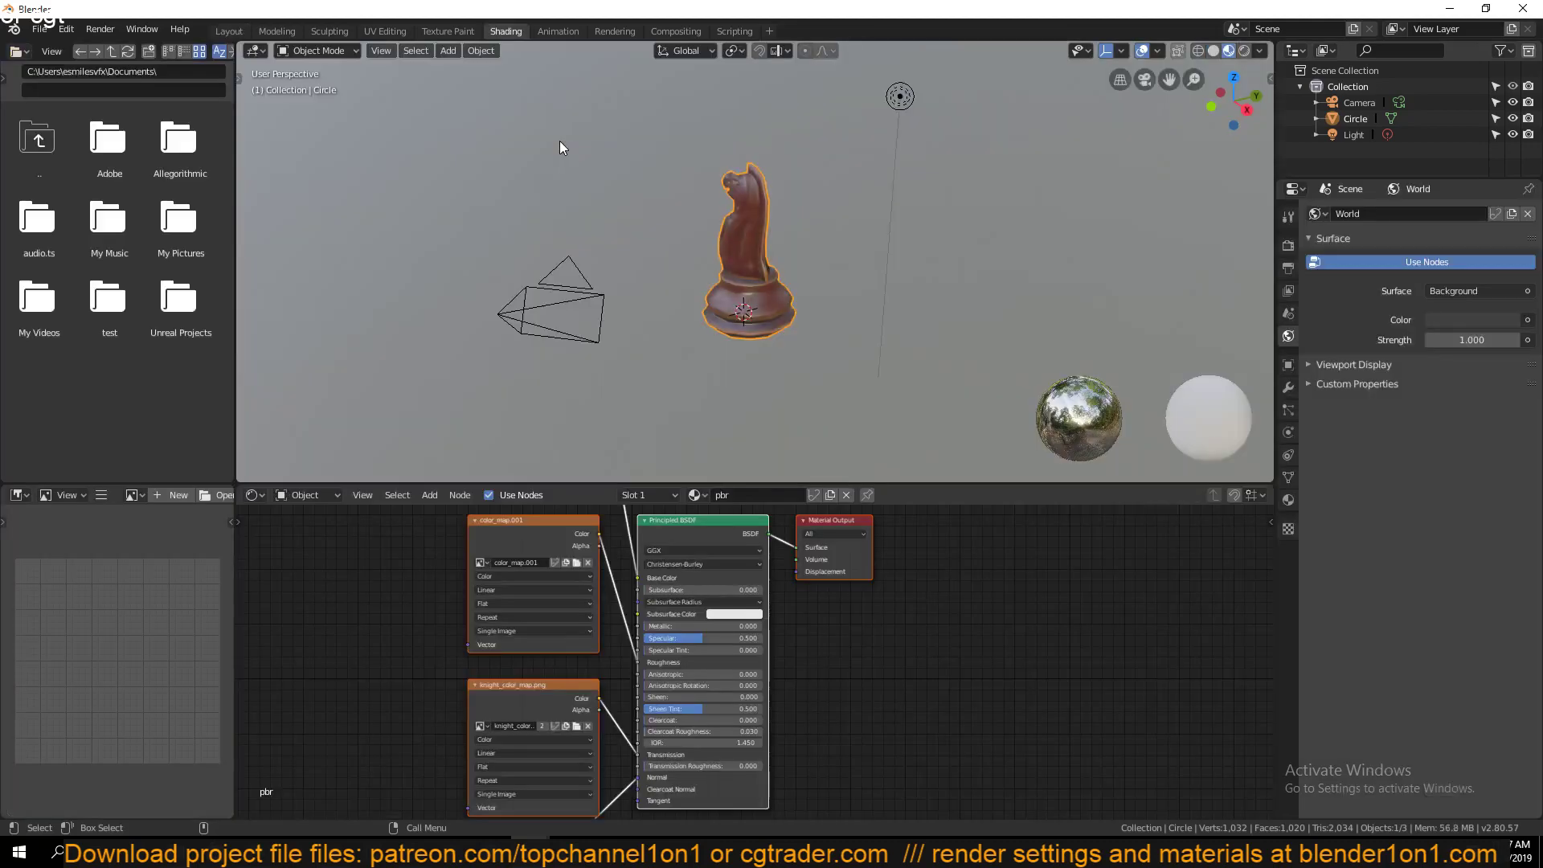
pyautogui.moveTo(559, 141)
pyautogui.mouseDown(button='middle')
pyautogui.moveTo(287, 133)
pyautogui.moveTo(583, 220)
pyautogui.moveTo(702, 203)
pyautogui.moveTo(529, 300)
pyautogui.moveTo(561, 216)
pyautogui.moveTo(400, 164)
pyautogui.moveTo(595, 220)
pyautogui.moveTo(696, 481)
pyautogui.mouseUp(button='middle')
pyautogui.scroll(-3, 563, 555)
pyautogui.moveTo(579, 647)
pyautogui.mouseDown(button='middle')
pyautogui.moveTo(546, 714)
pyautogui.moveTo(487, 665)
pyautogui.moveTo(600, 630)
pyautogui.mouseUp(button='middle')
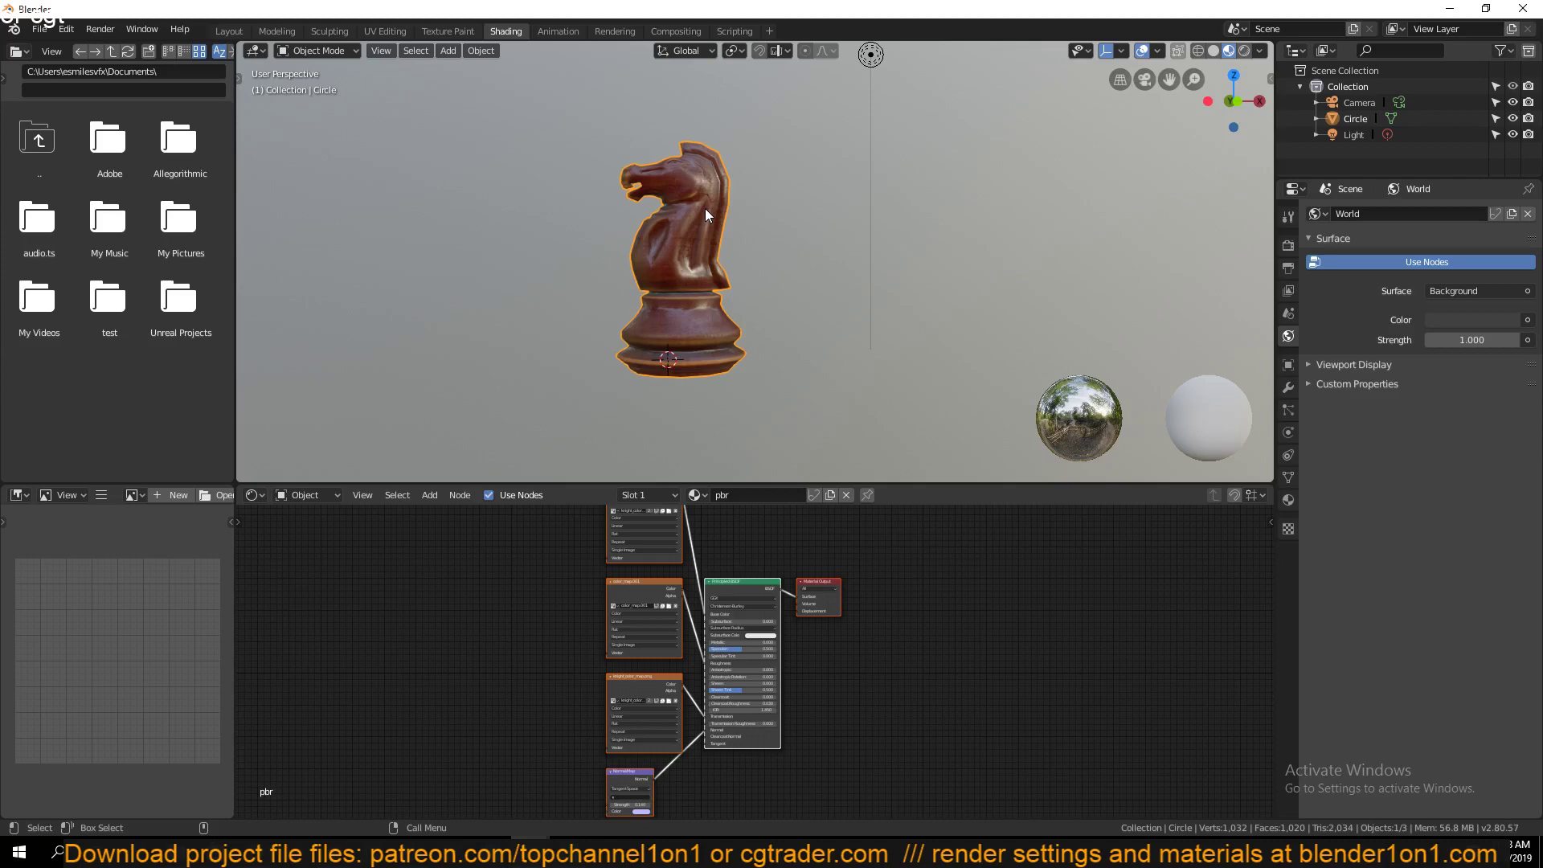
pyautogui.scroll(3, 836, 571)
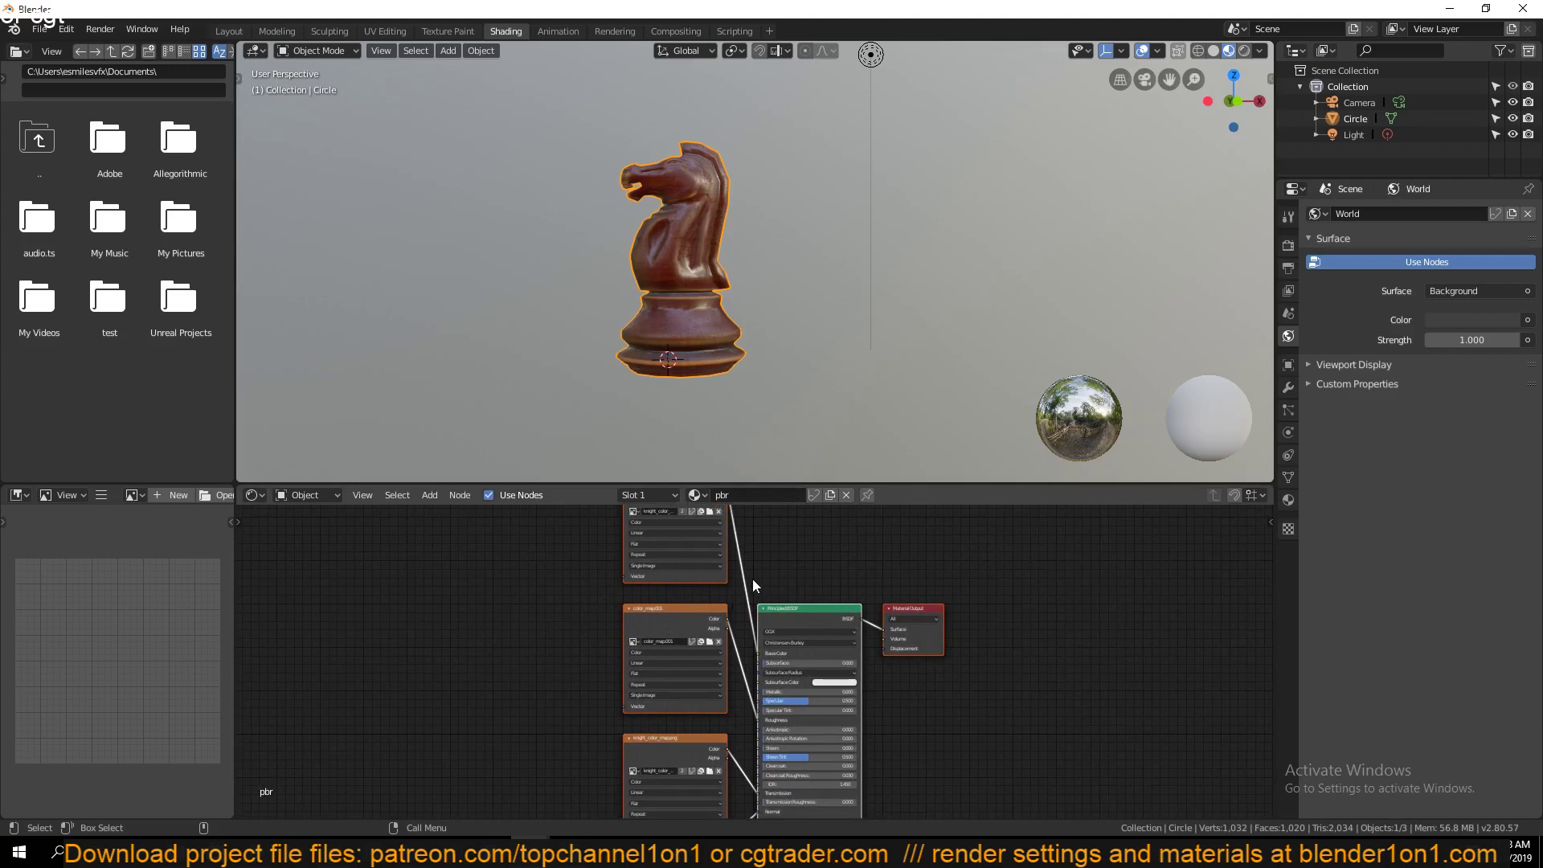
pyautogui.scroll(-2, 752, 579)
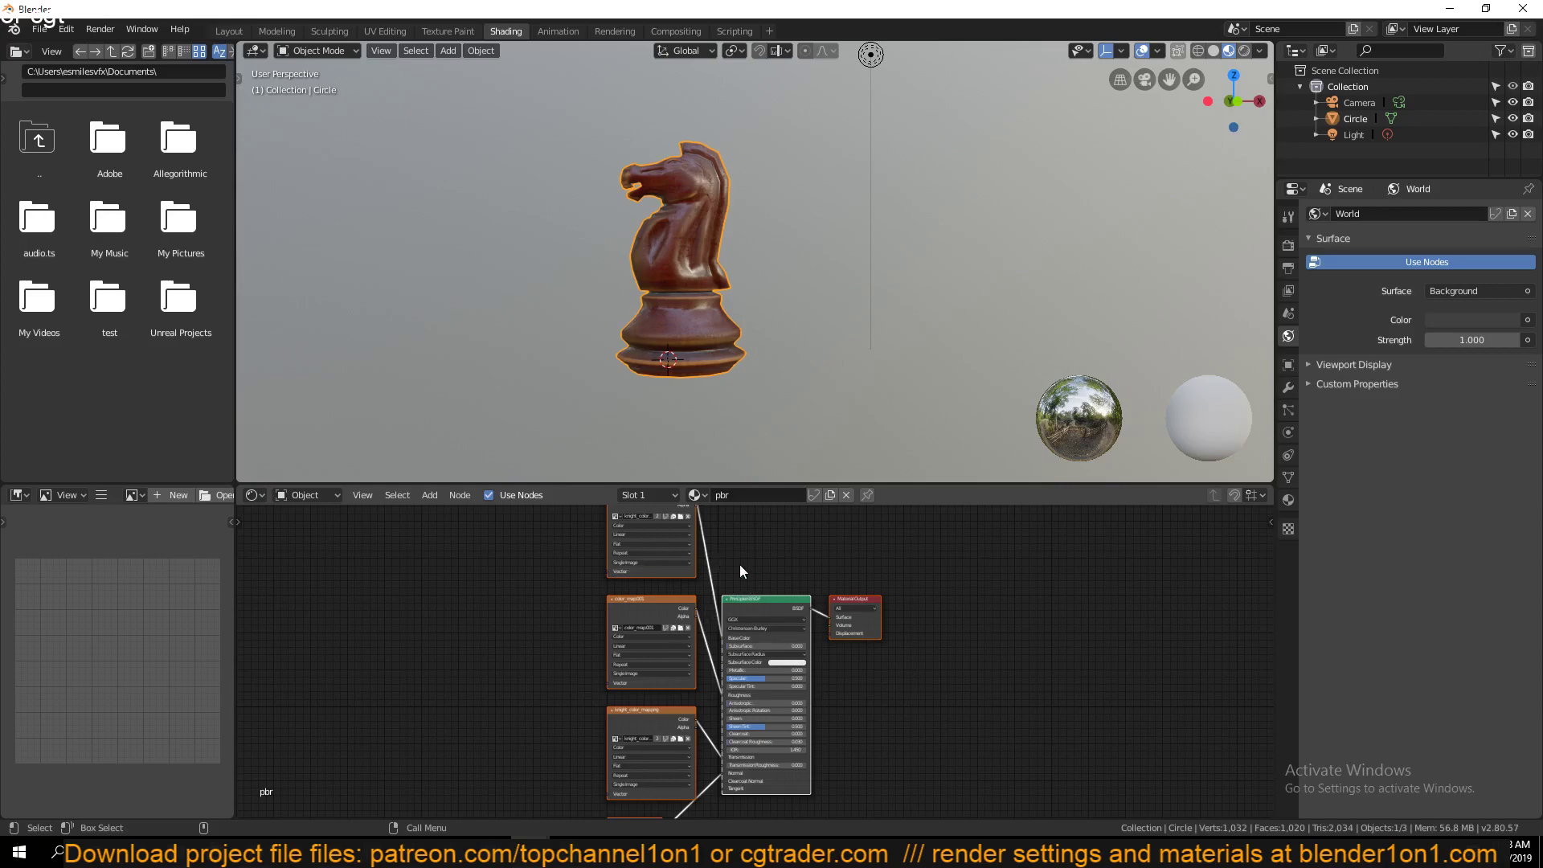
# Switch back to the original knight file and assign Material.001 to the knight model
pyautogui.moveTo(530, 852)
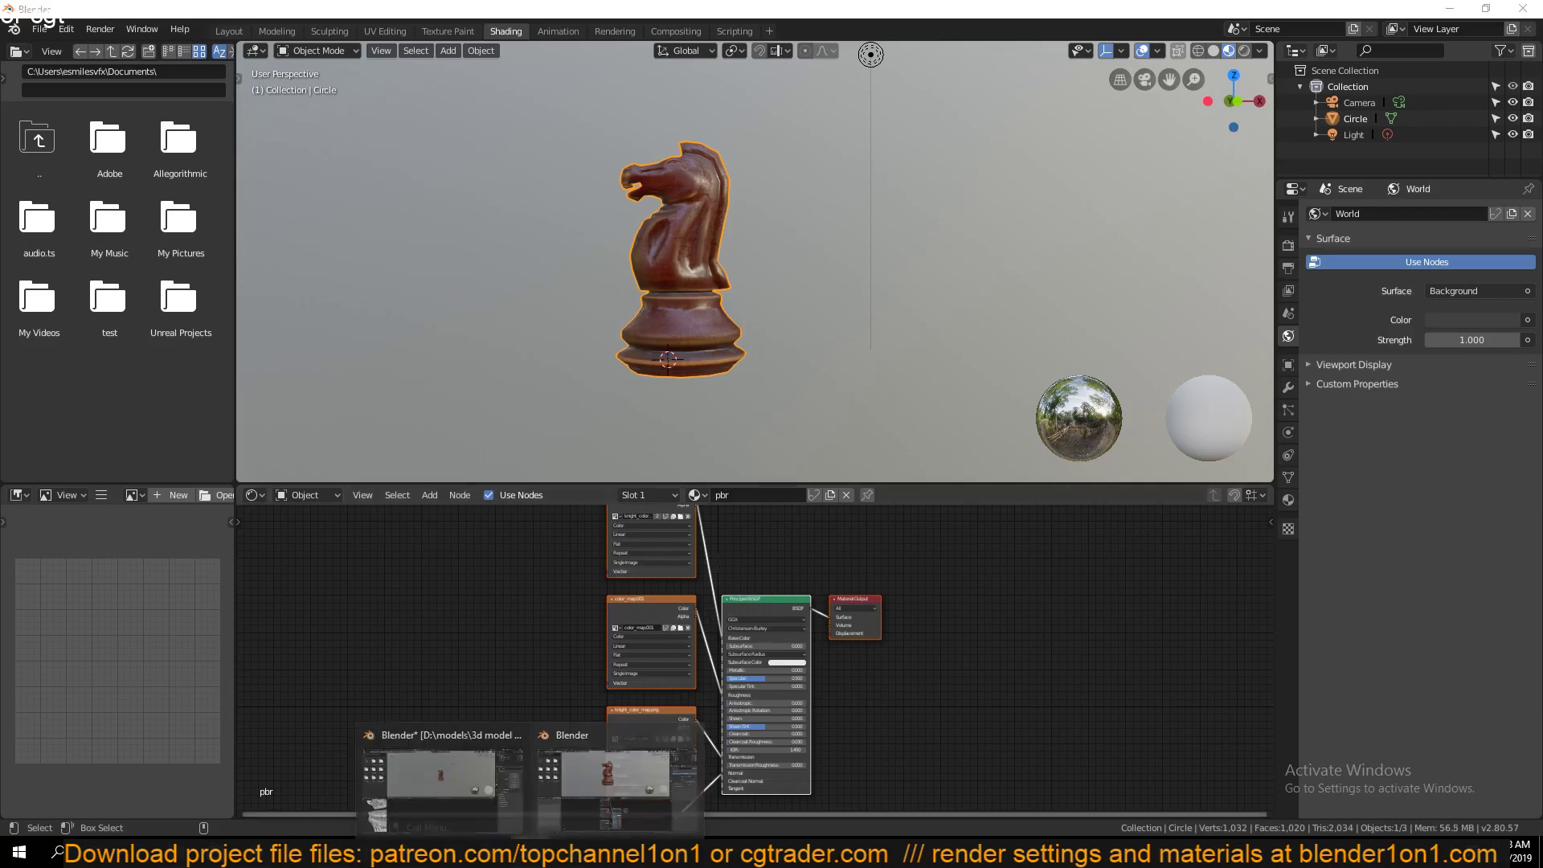
pyautogui.click(434, 764)
pyautogui.scroll(4, 689, 348)
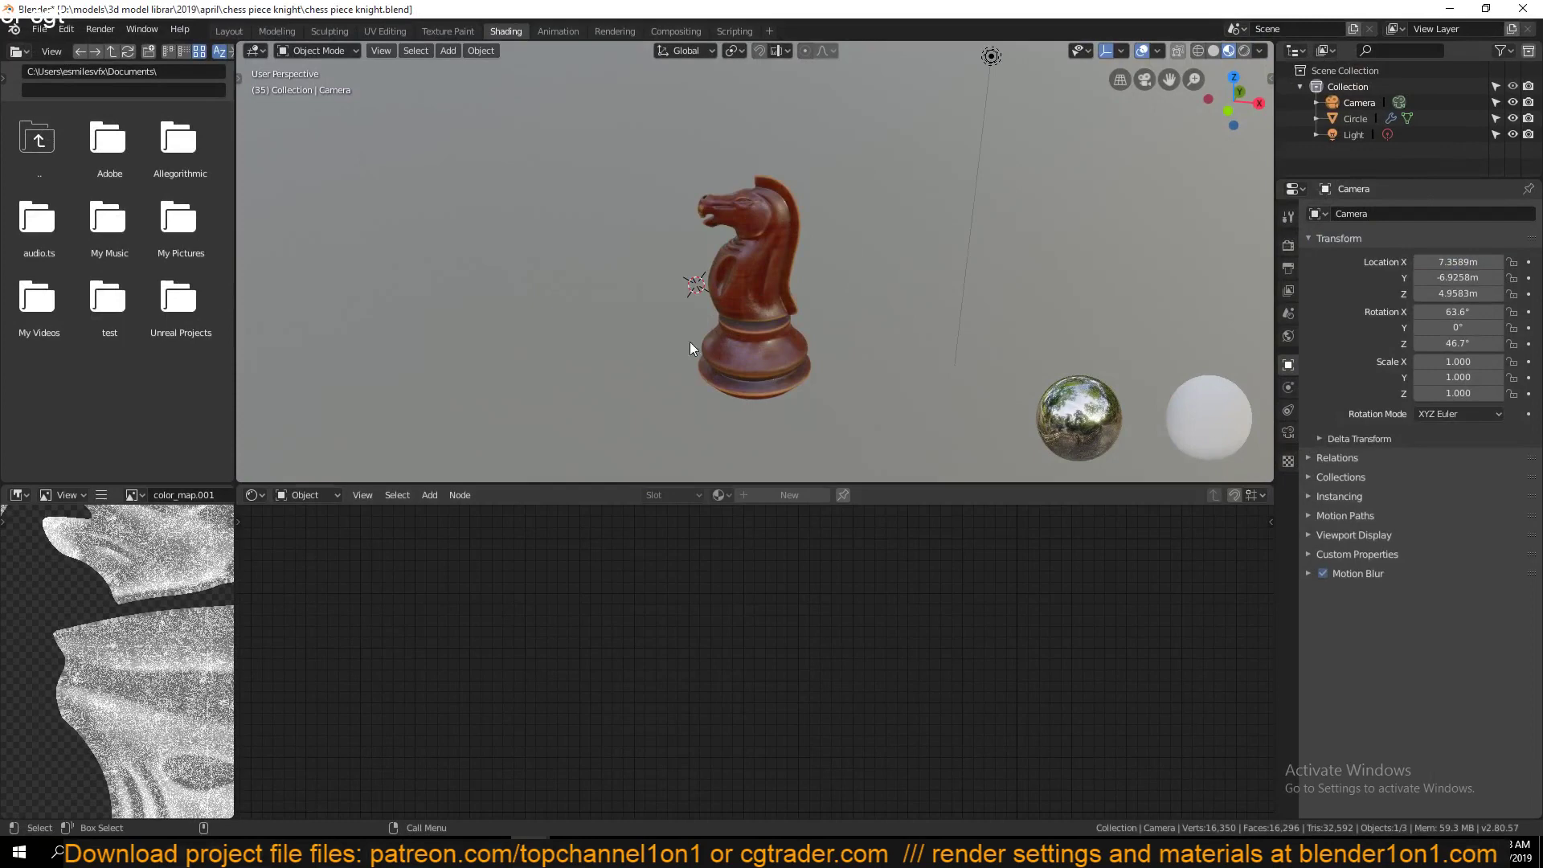
pyautogui.click(753, 313)
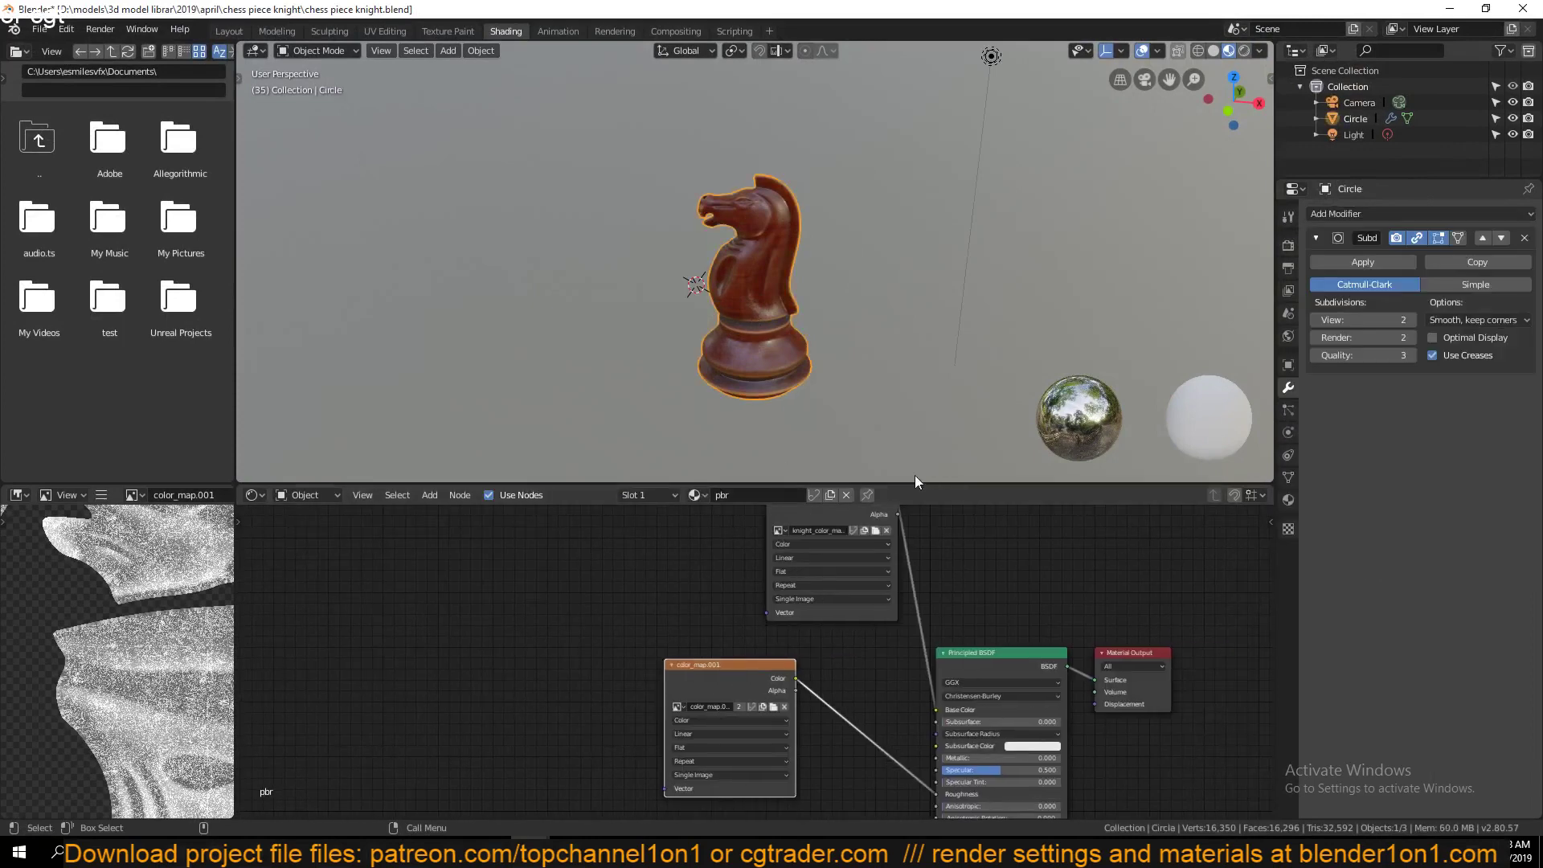
pyautogui.click(697, 496)
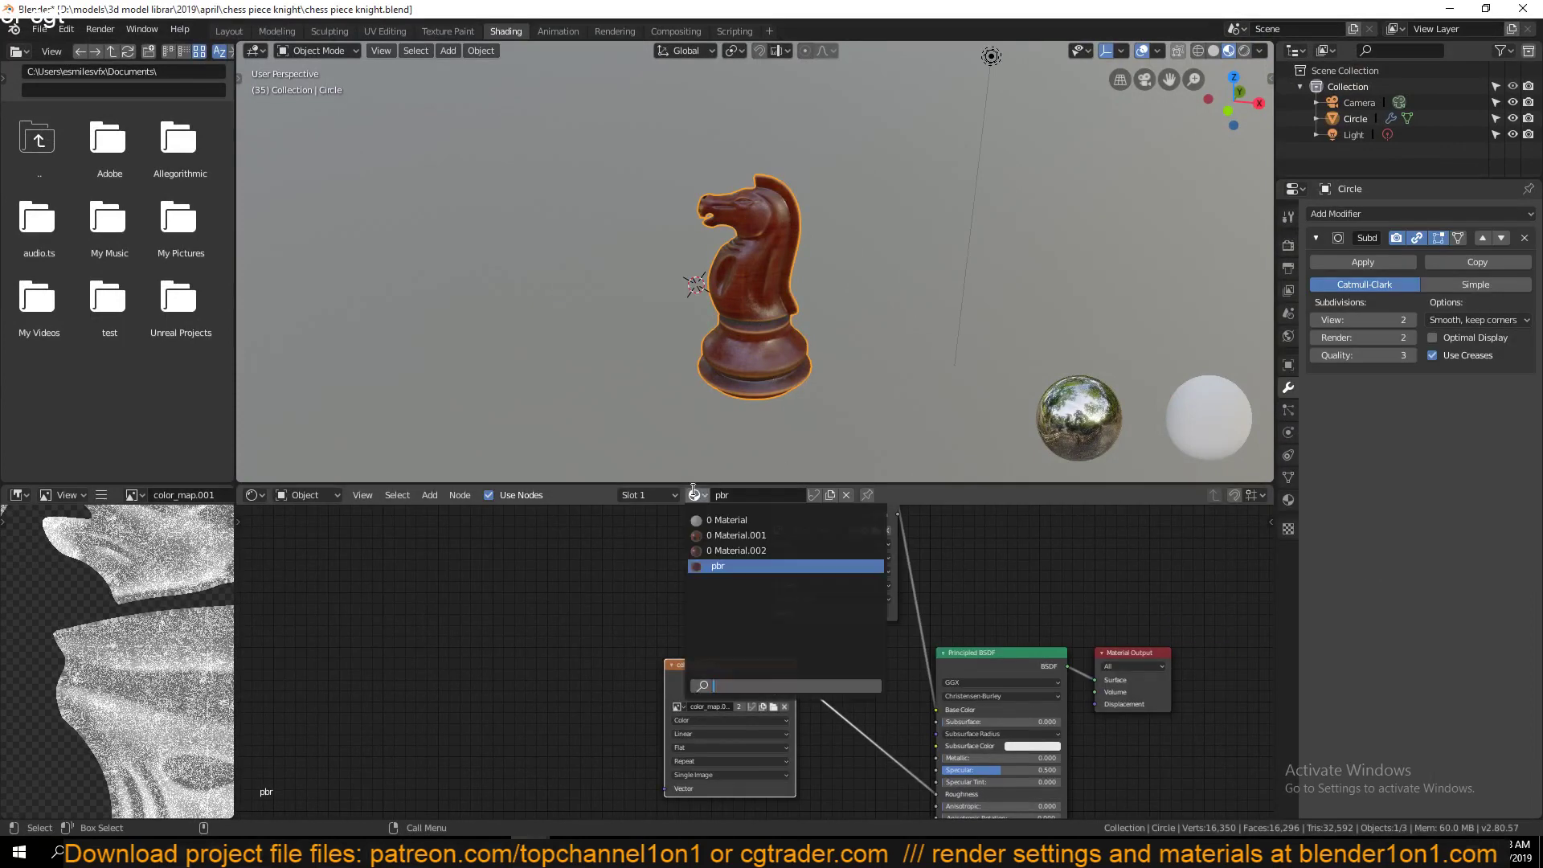
pyautogui.click(727, 537)
# Examine the node network of Material.001 and how its nodes feed the Principled BSDF shader
pyautogui.scroll(-5, 720, 581)
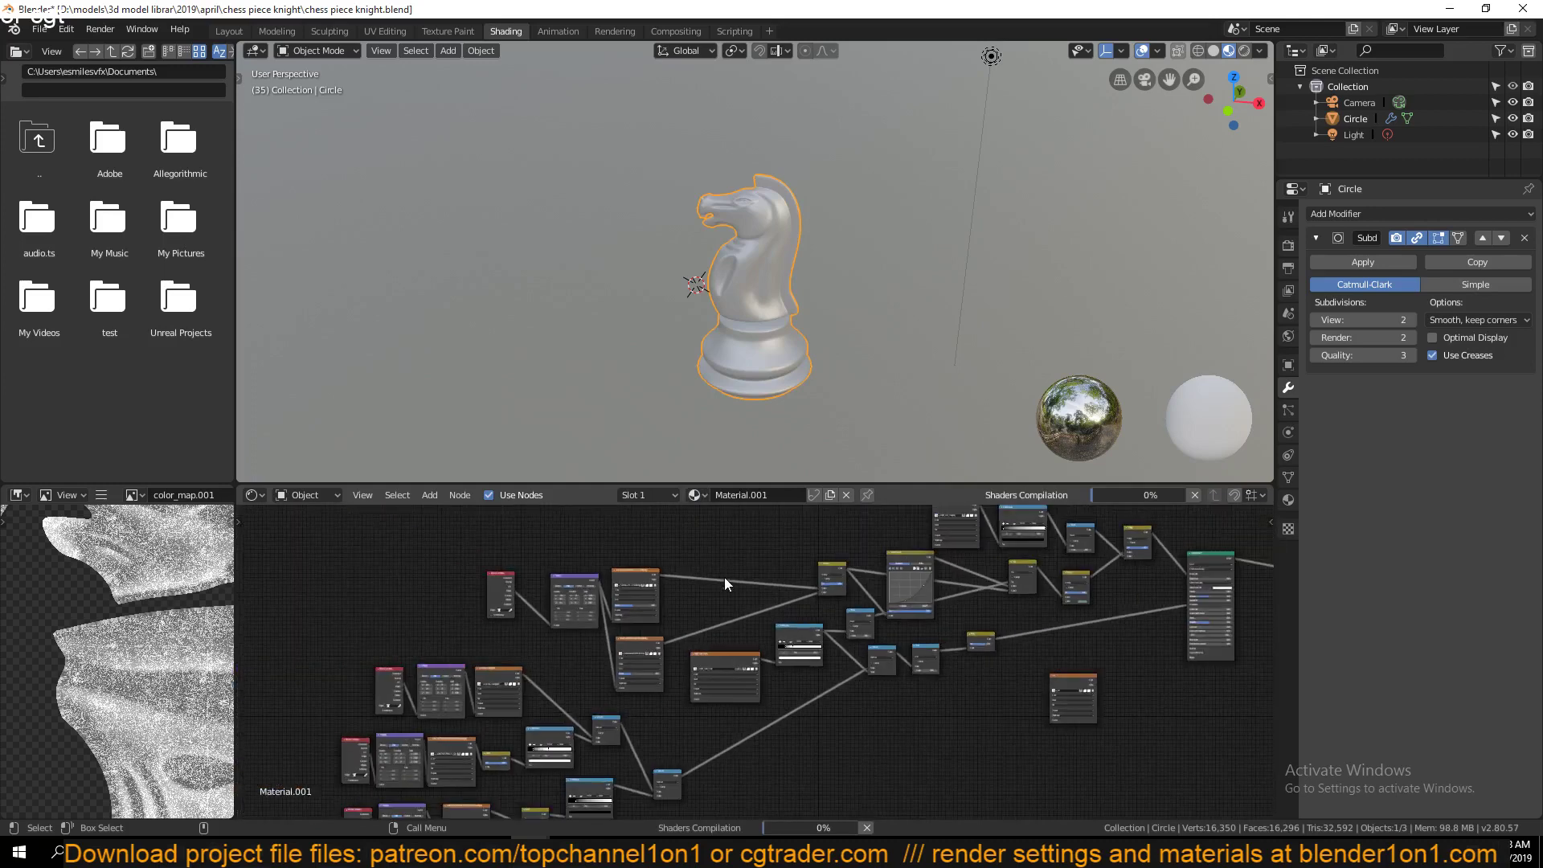
pyautogui.moveTo(804, 619); pyautogui.dragTo(619, 584, button='middle')
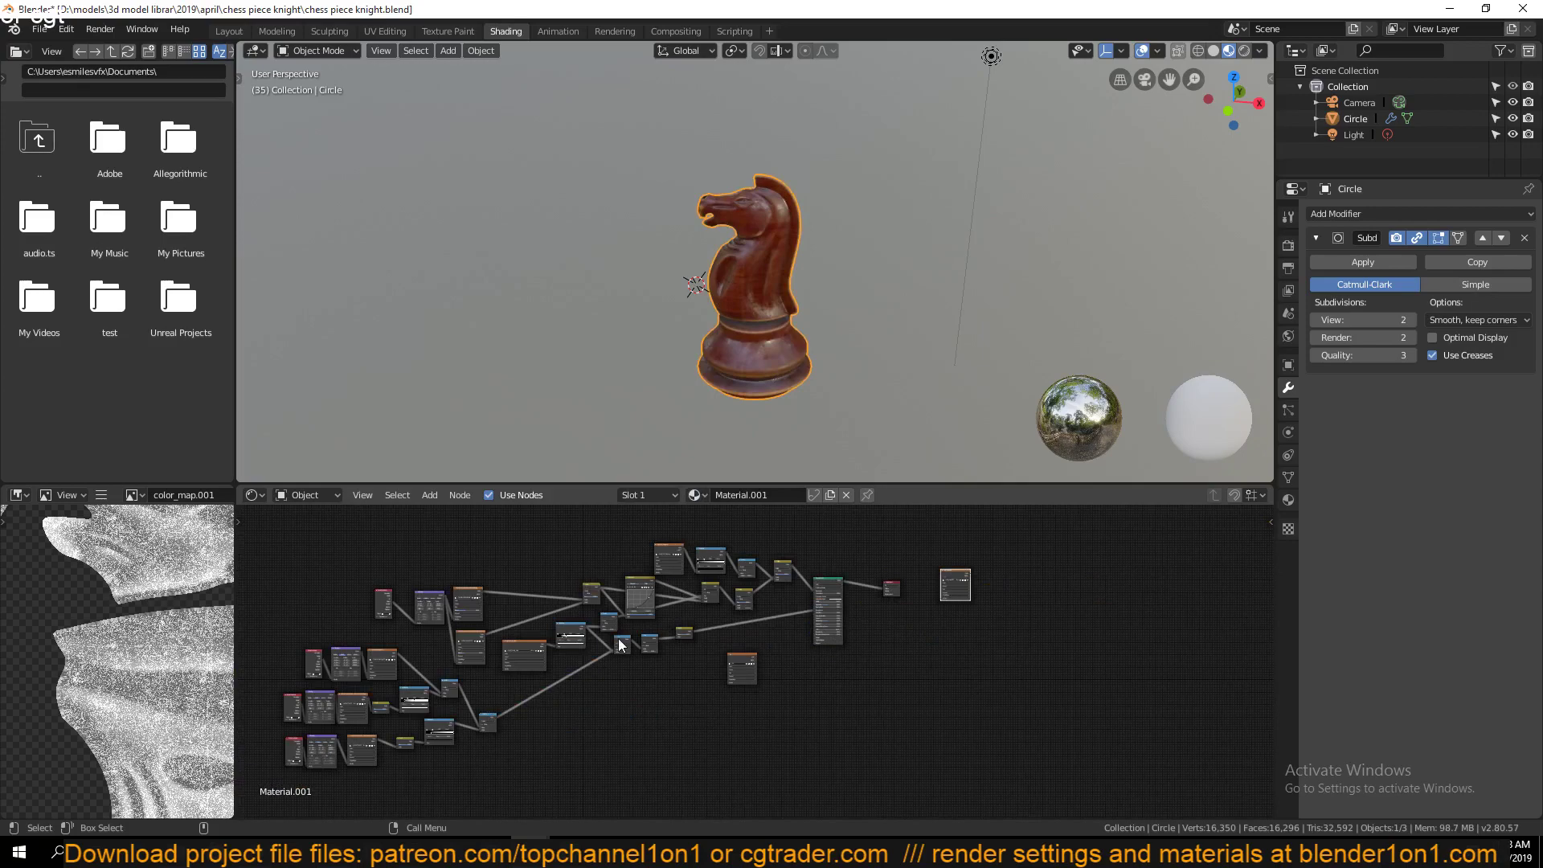
pyautogui.scroll(2, 369, 605)
pyautogui.moveTo(369, 605); pyautogui.dragTo(769, 585, button='middle')
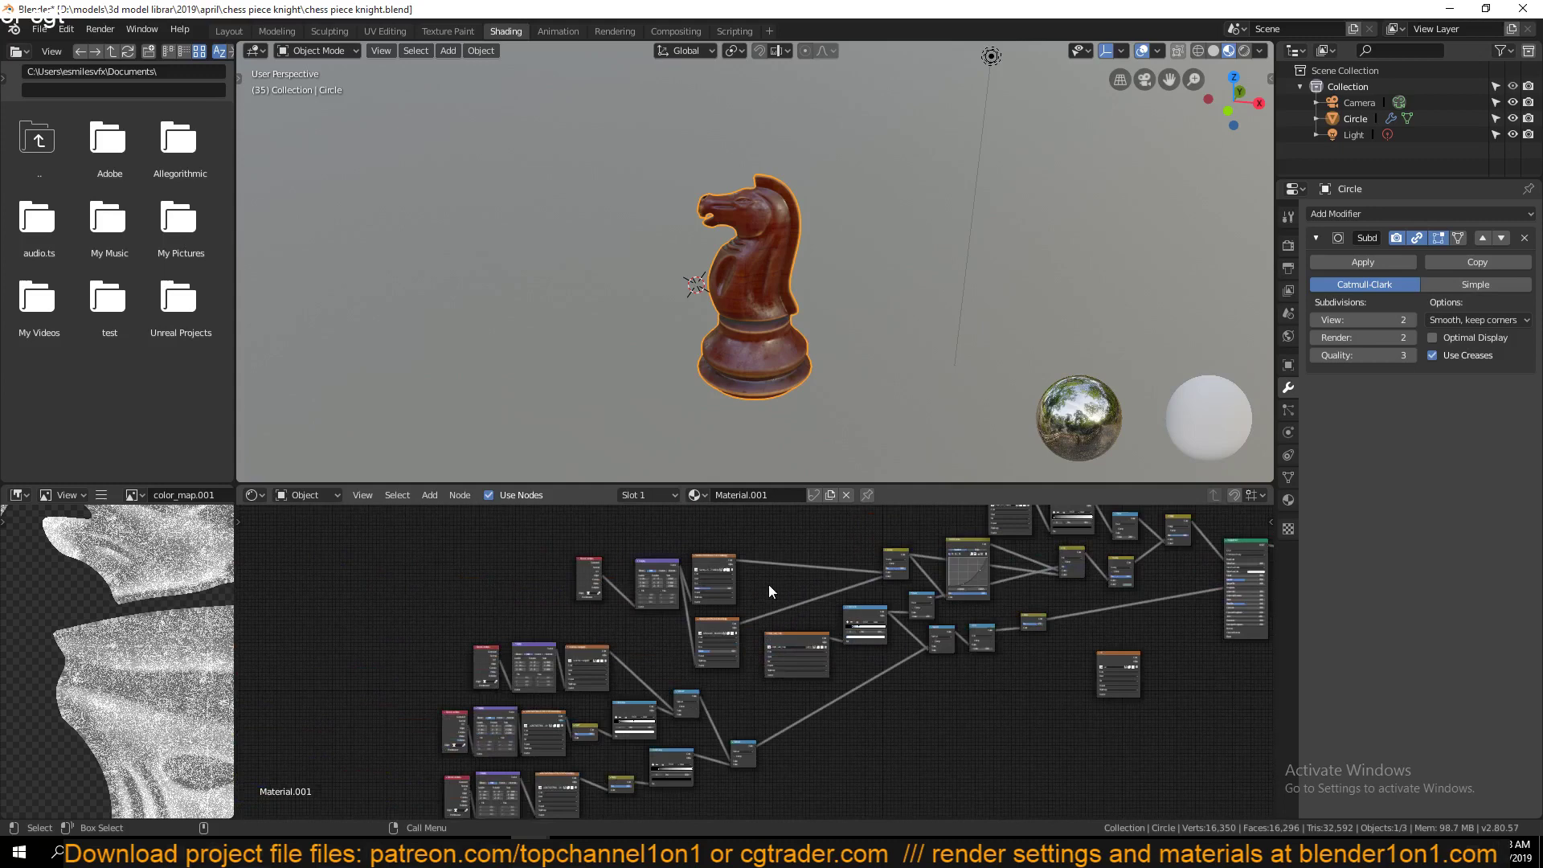
pyautogui.scroll(6, 758, 590)
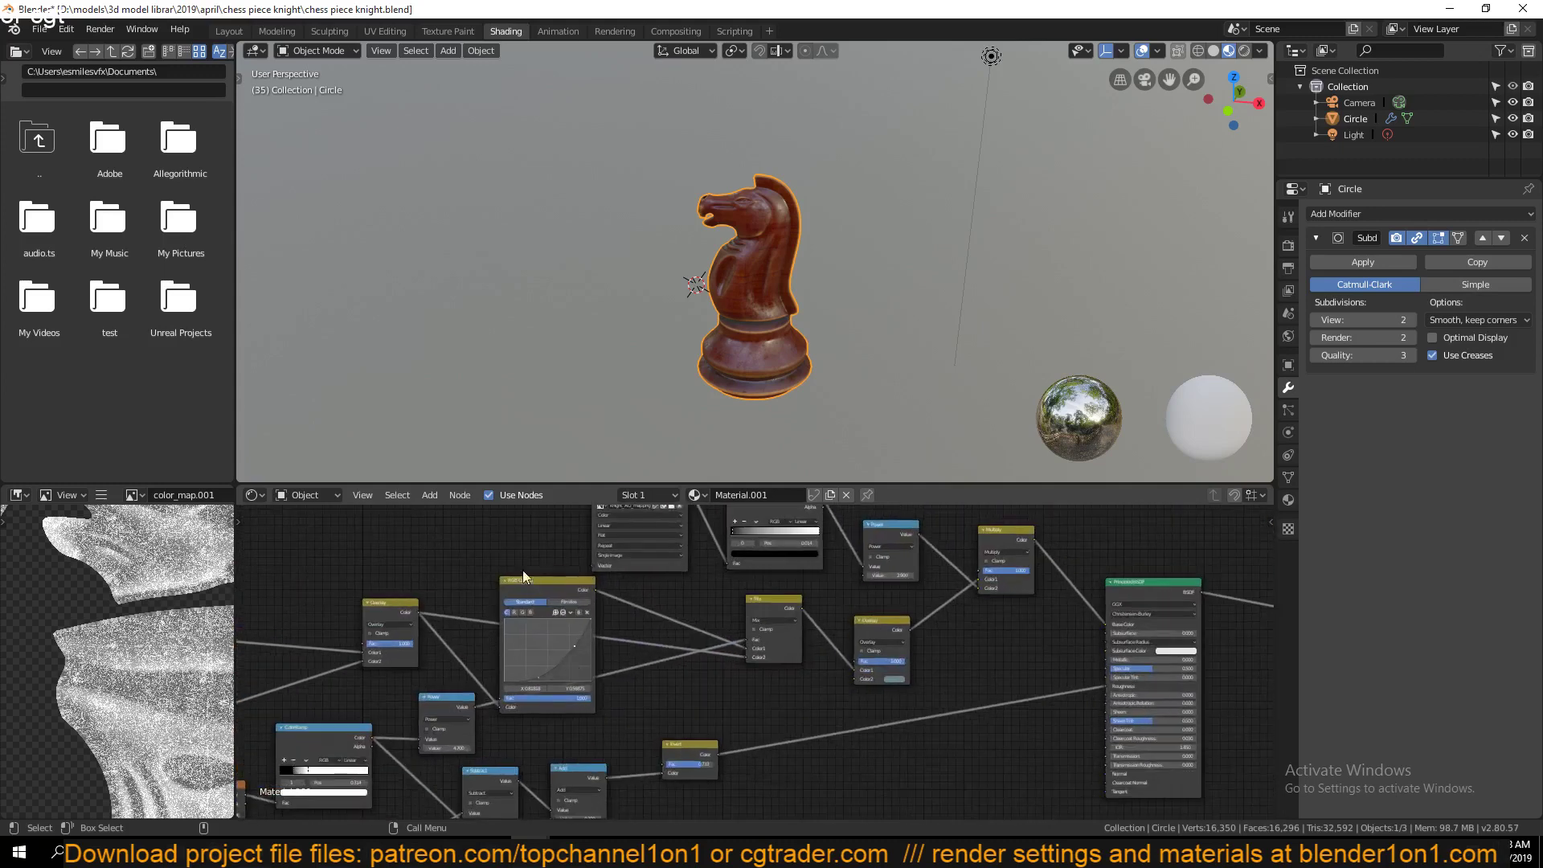
# Compare the Material.001 node network with the finish it gives the knight's head, body and base
pyautogui.scroll(-4, 653, 592)
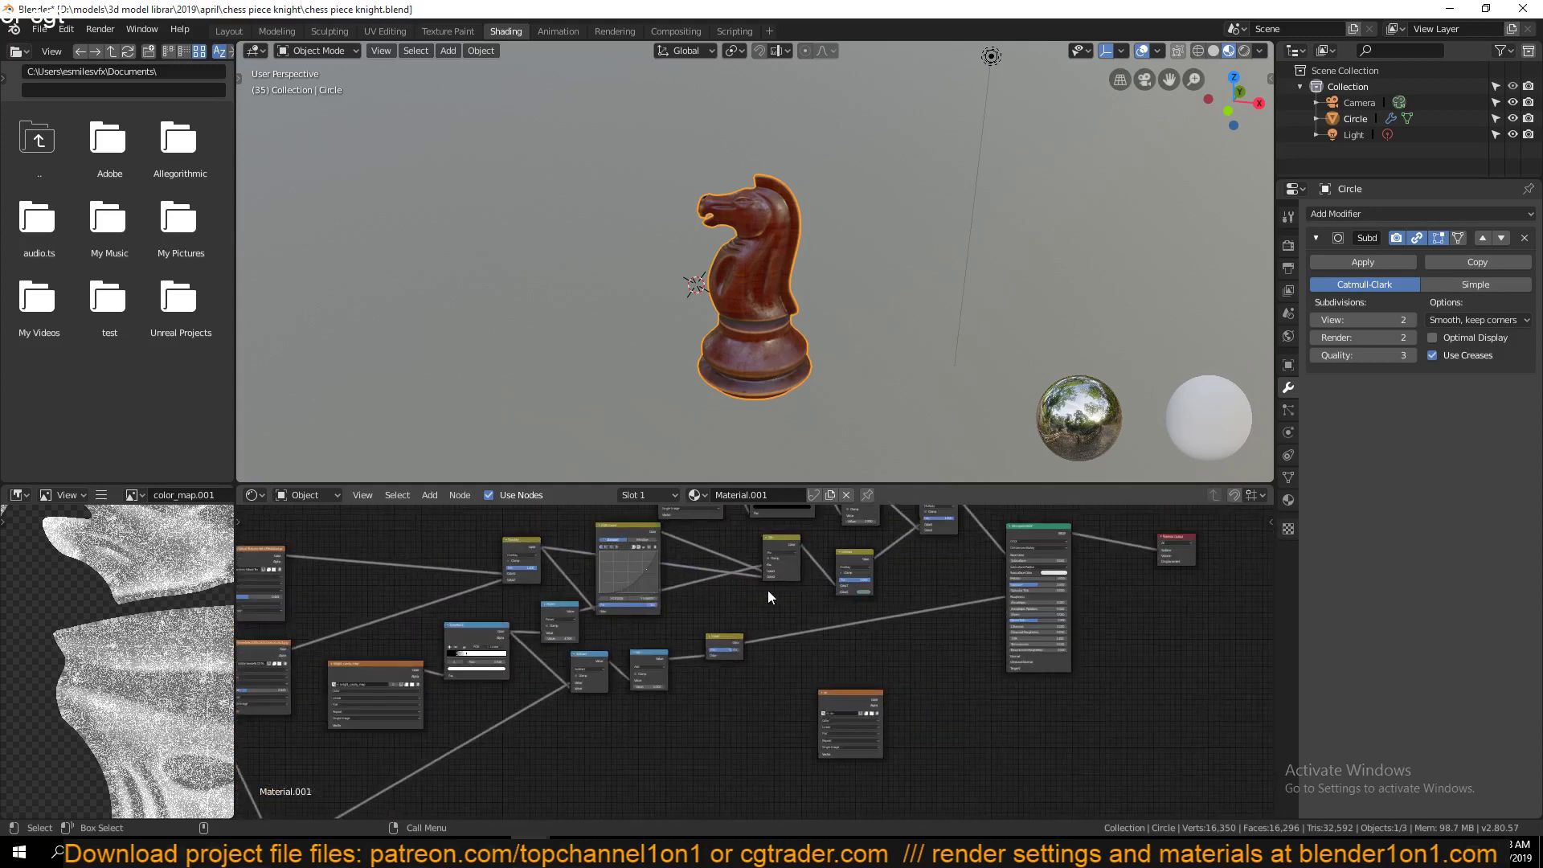
pyautogui.scroll(3, 774, 297)
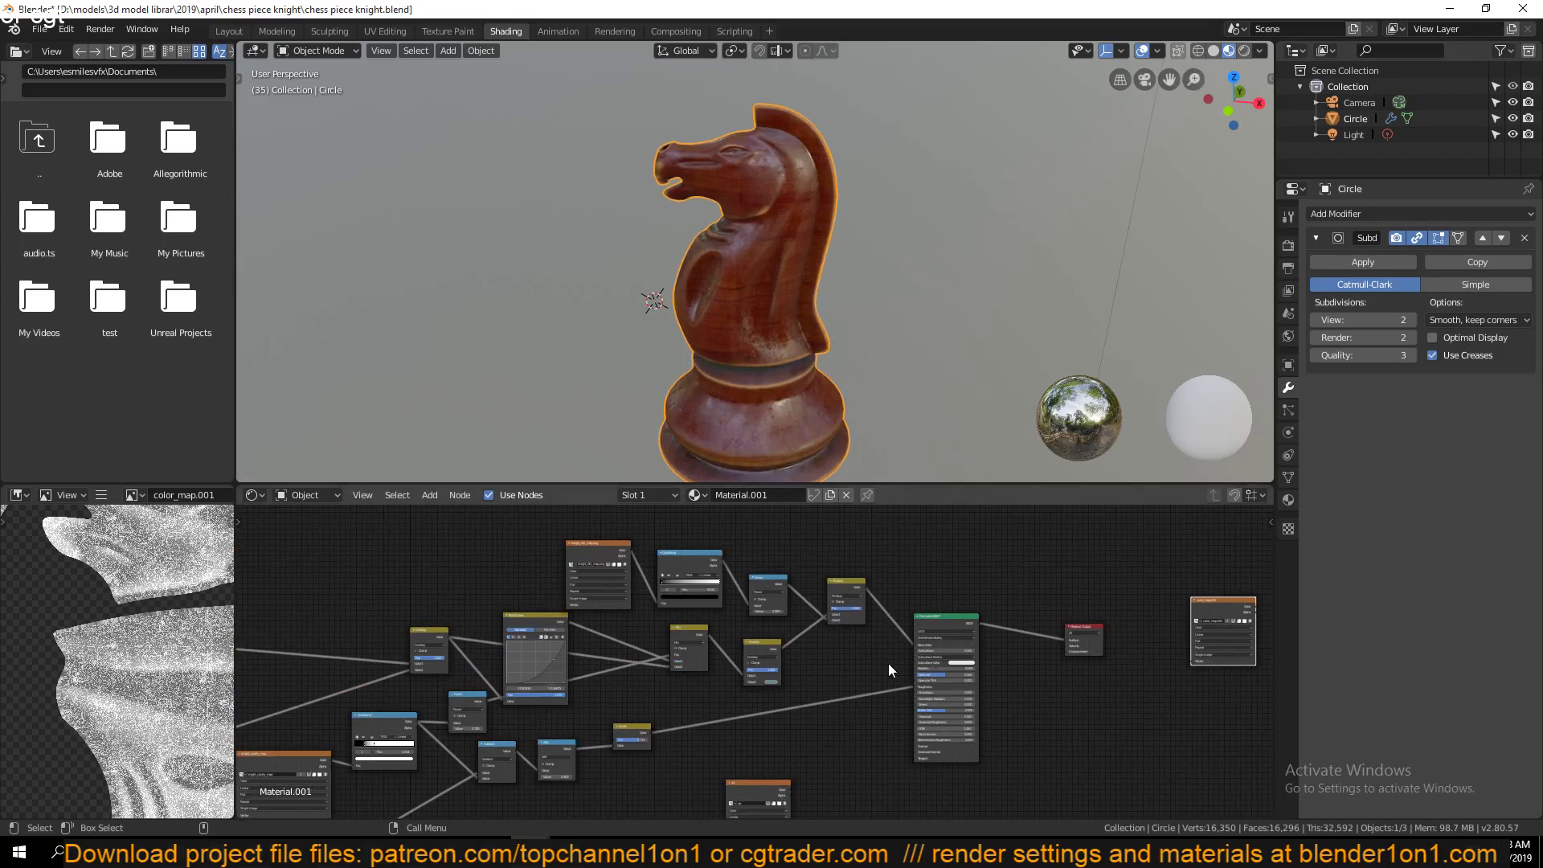
pyautogui.scroll(2, 889, 663)
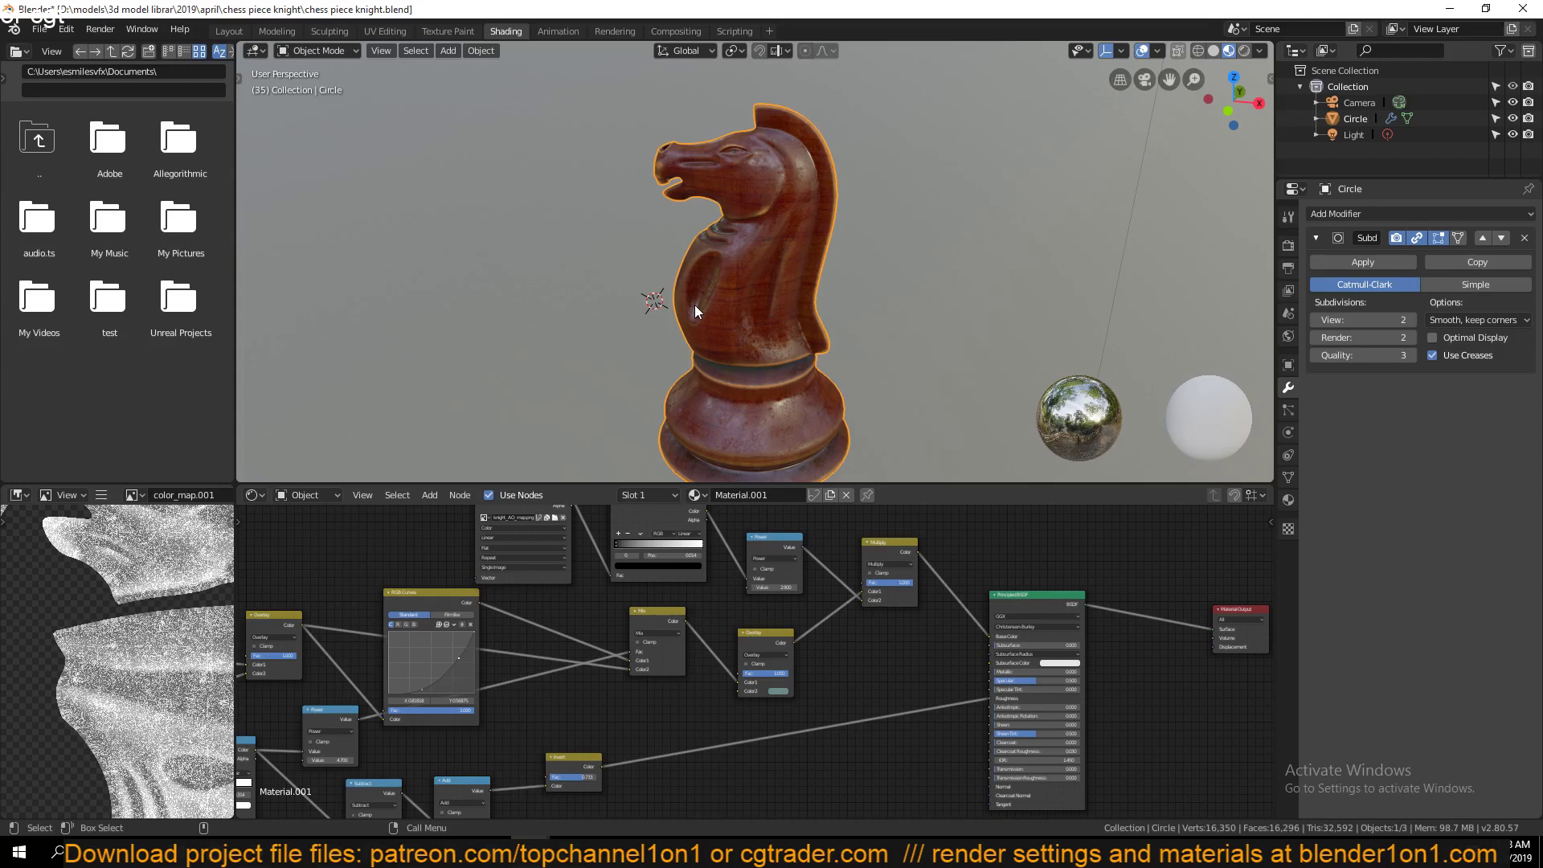
pyautogui.scroll(-4, 638, 583)
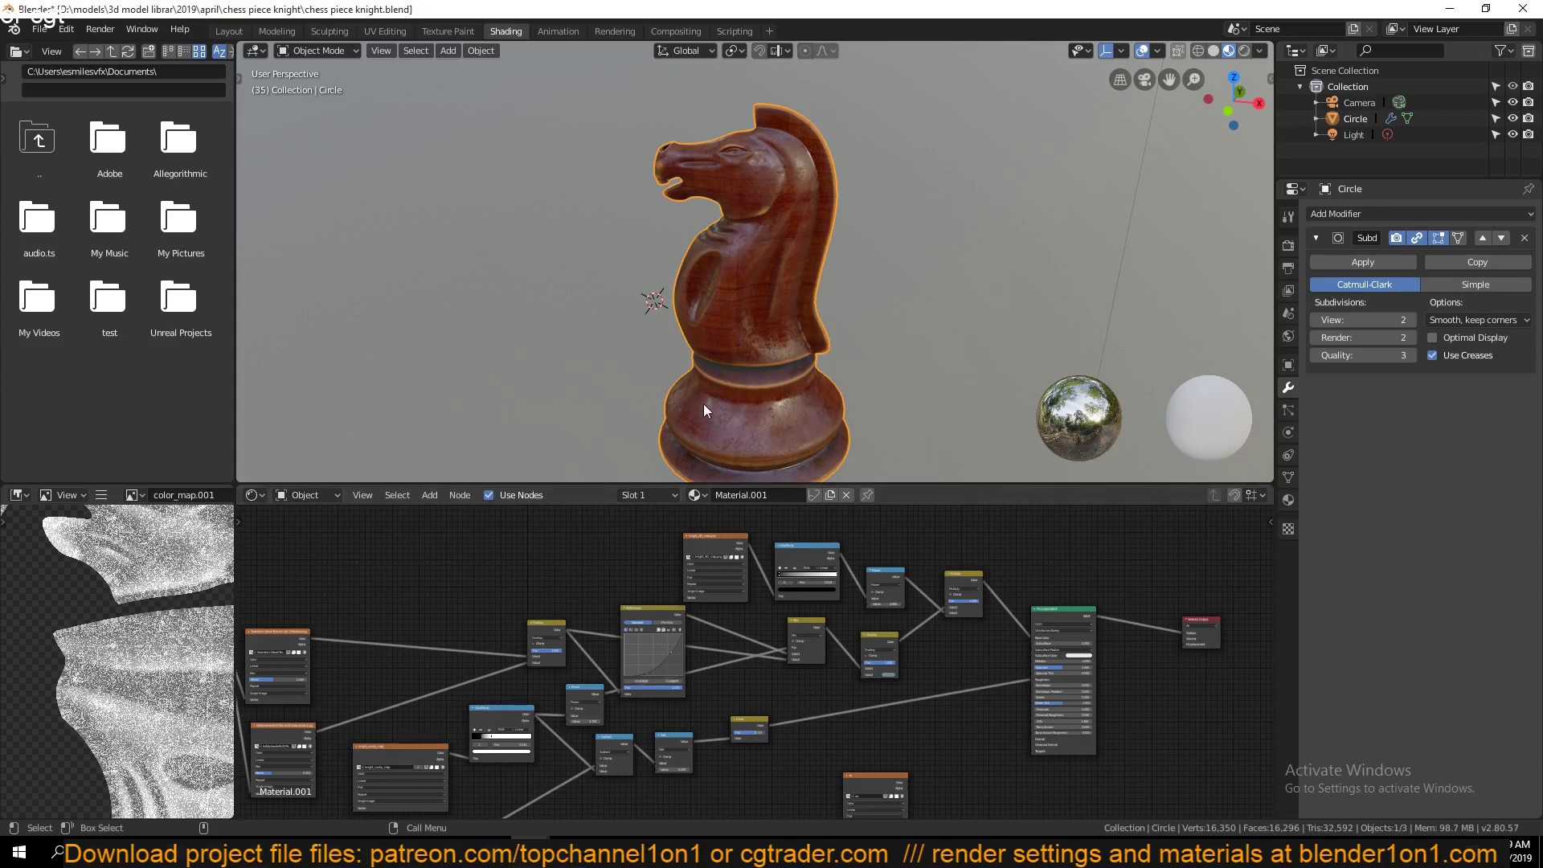
pyautogui.keyDown('shift'); pyautogui.moveTo(704, 404); pyautogui.dragTo(706, 386, button='middle'); pyautogui.keyUp('shift')
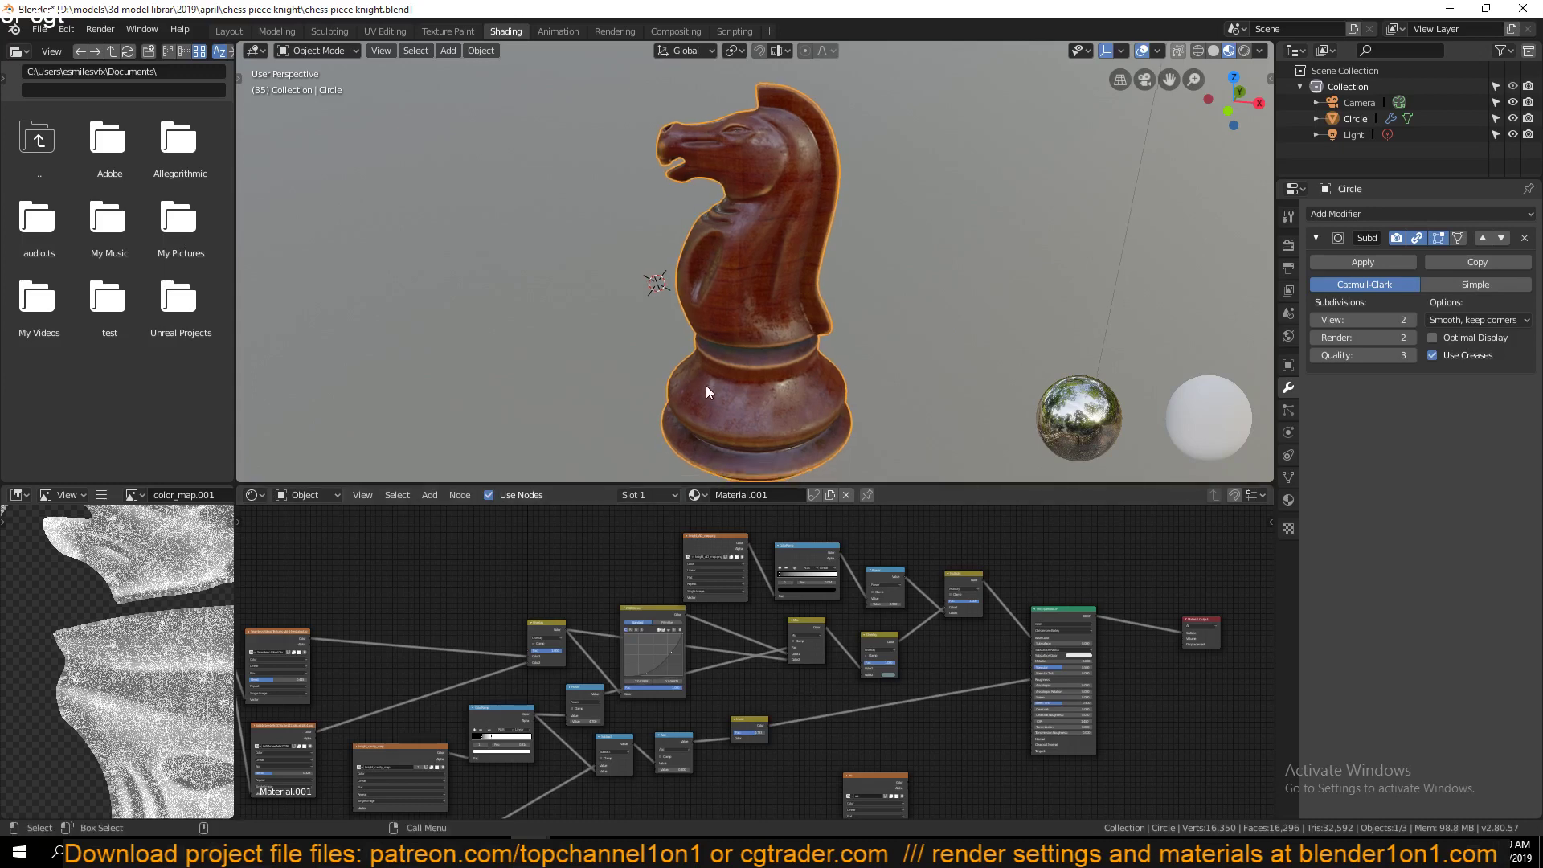
# Switch to the imported knight's Blender window and examine the image textures feeding its pbr shader
pyautogui.moveTo(527, 852)
pyautogui.click(631, 772)
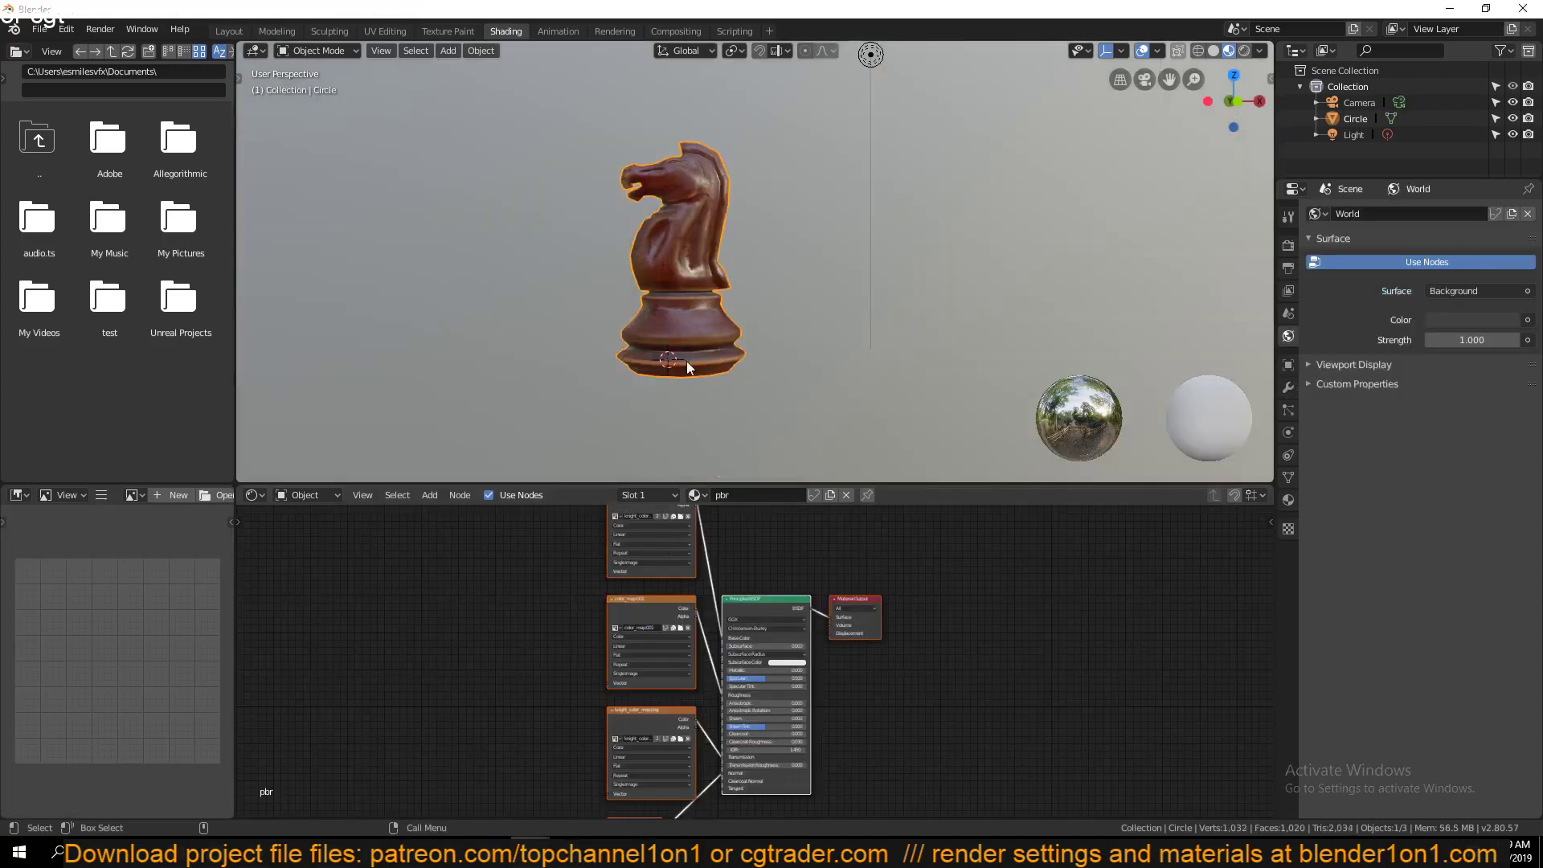
pyautogui.moveTo(466, 669); pyautogui.dragTo(651, 628, button='middle')
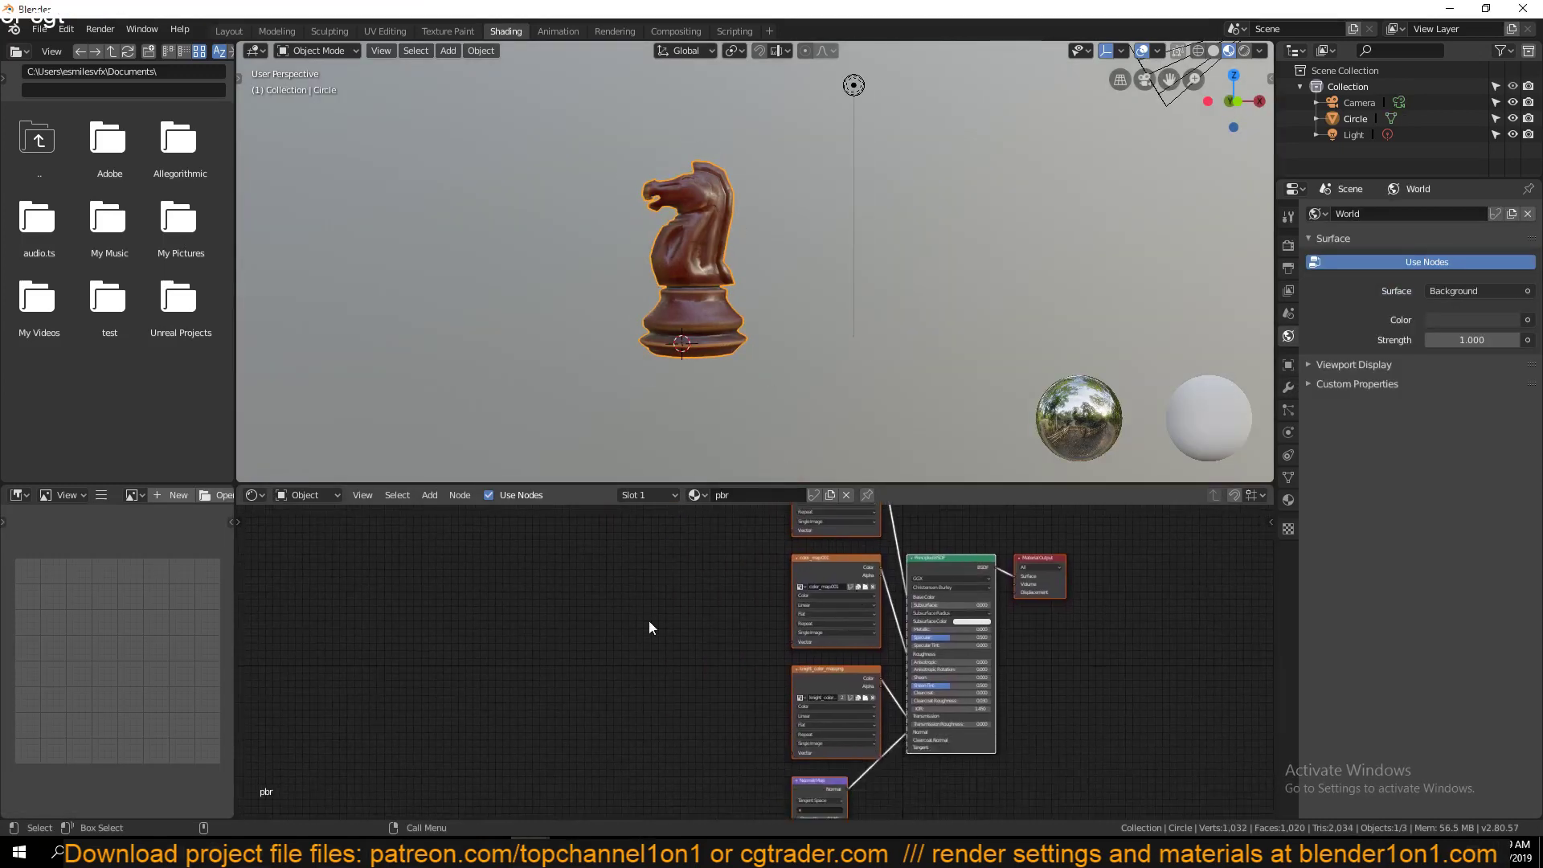
pyautogui.moveTo(880, 562); pyautogui.dragTo(828, 636, button='middle')
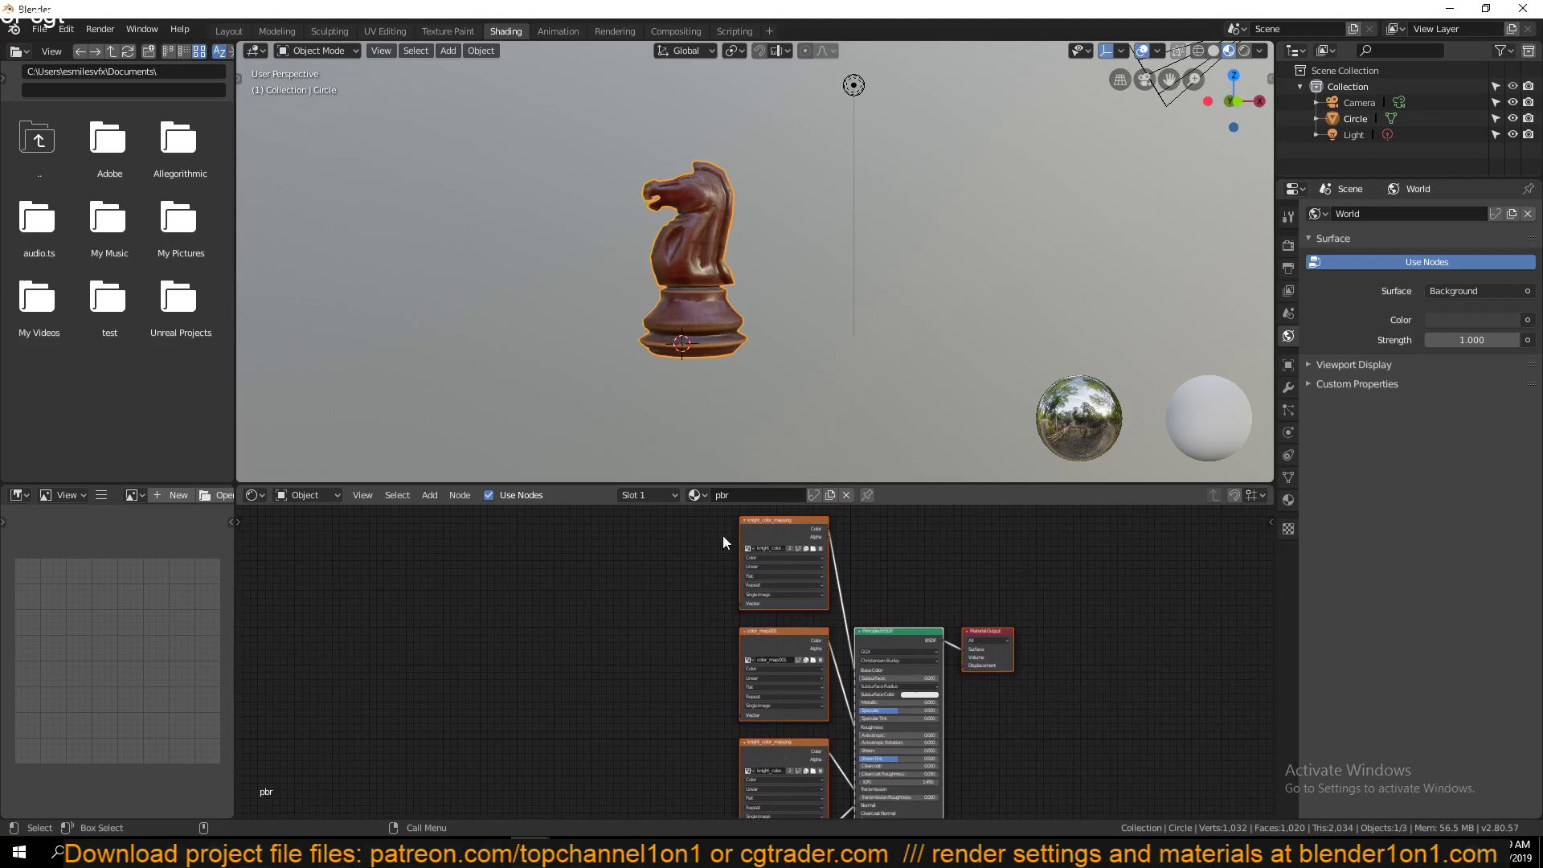
# Compare the original knight's Material.001 network with the imported pbr knight by viewing one file and the other
pyautogui.moveTo(529, 852)
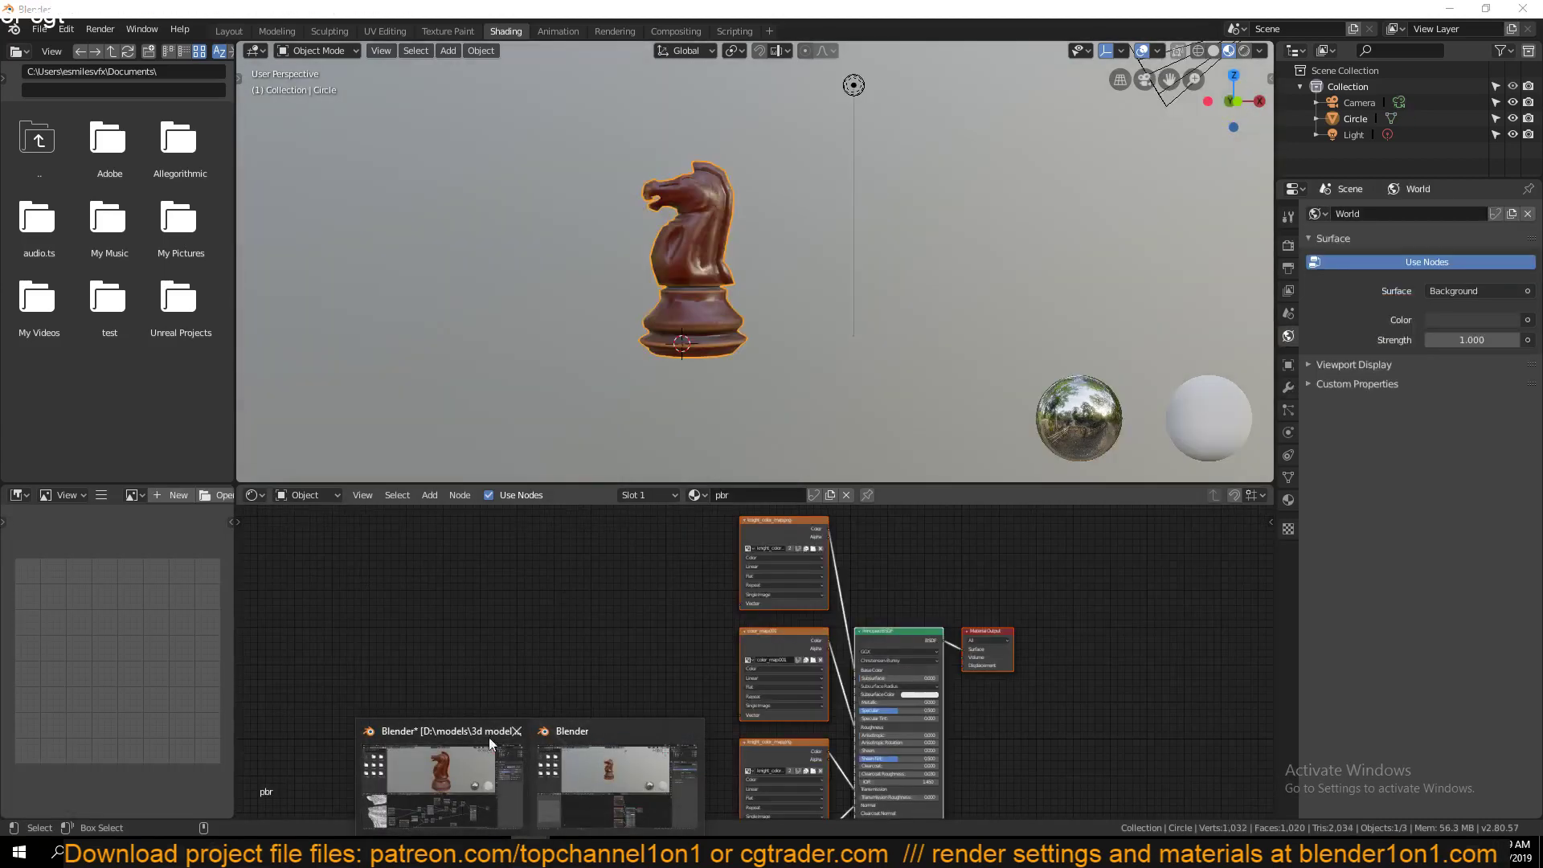
pyautogui.click(442, 772)
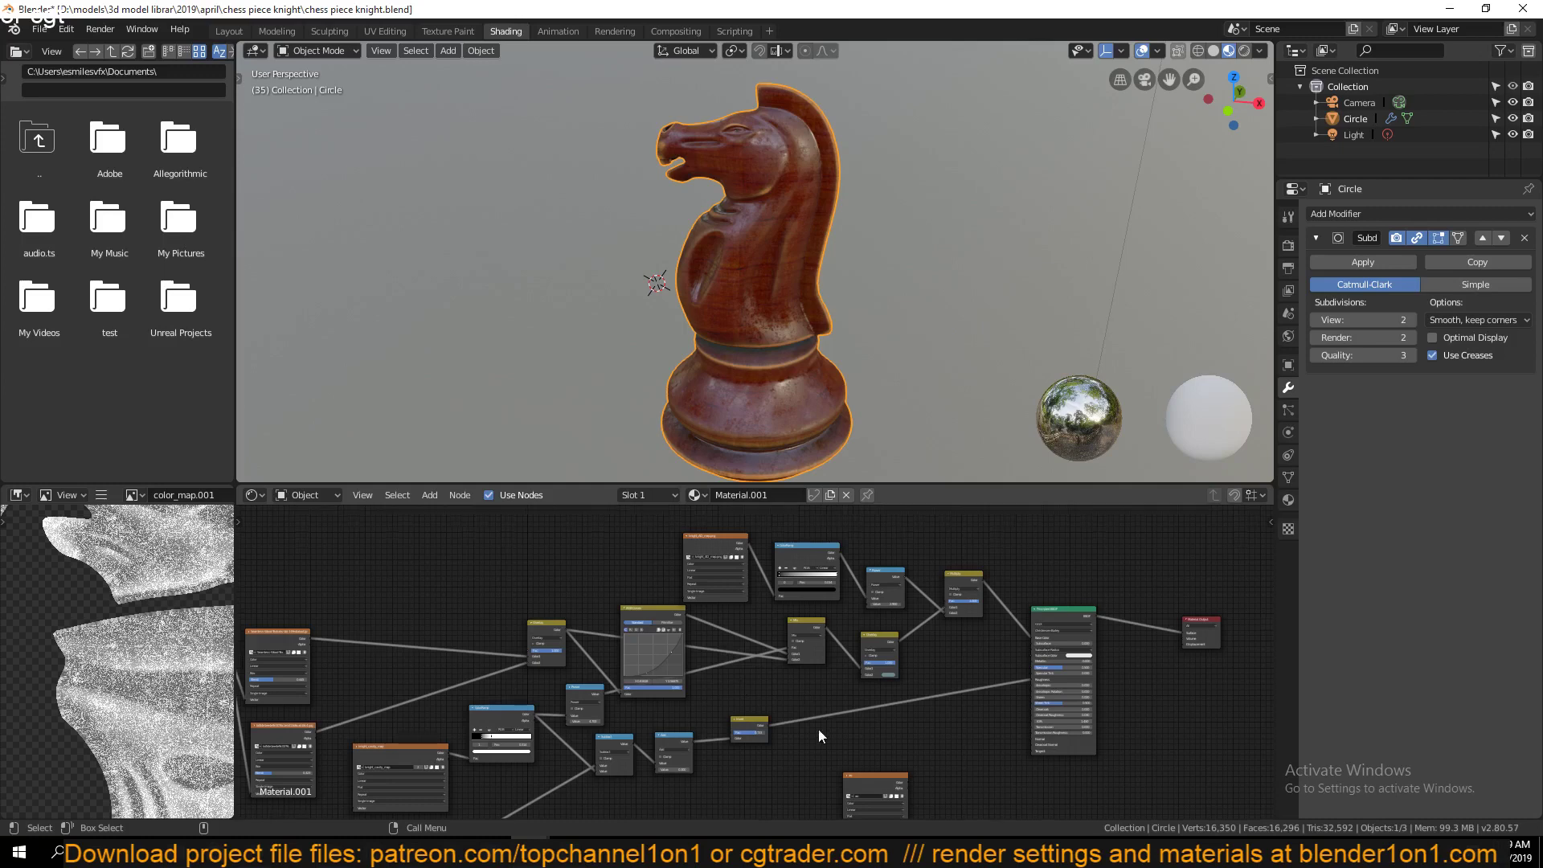
pyautogui.moveTo(819, 730); pyautogui.dragTo(756, 711, button='middle')
pyautogui.moveTo(531, 852)
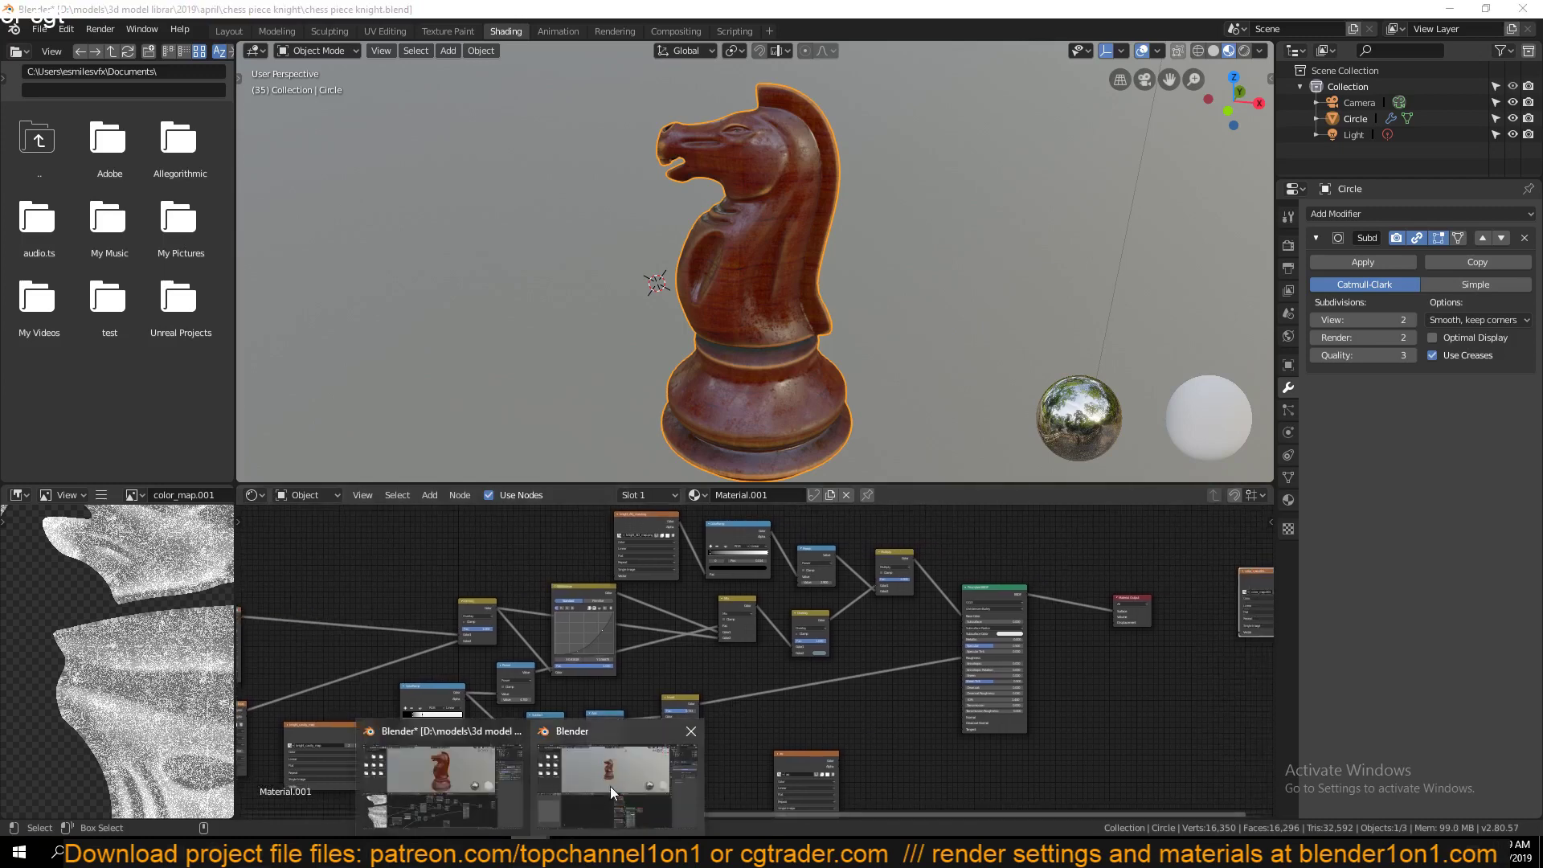
pyautogui.click(611, 787)
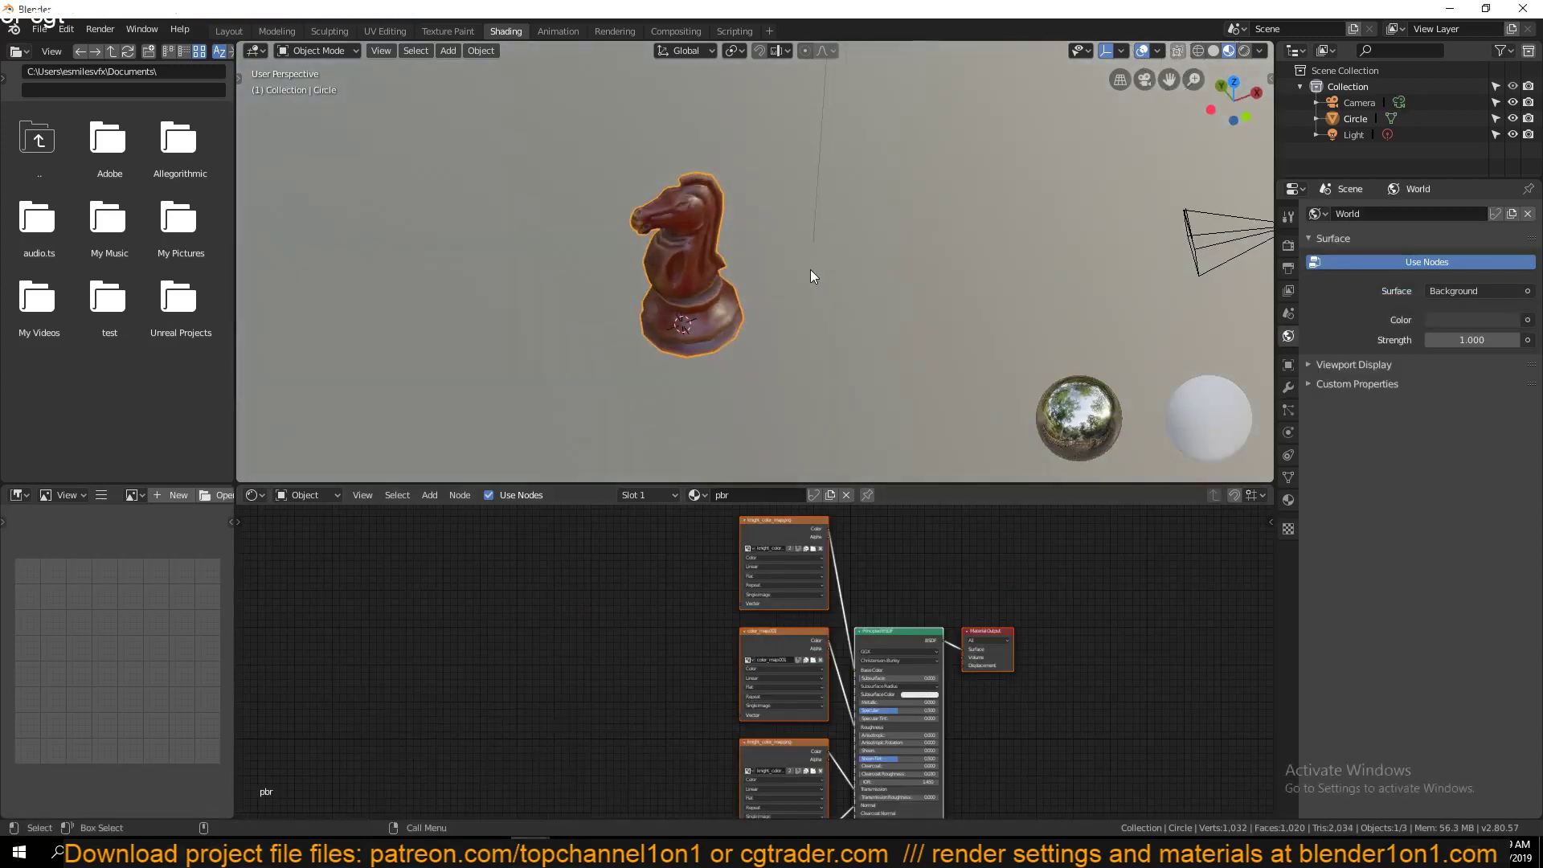
pyautogui.keyDown('ctrl'); pyautogui.moveTo(810, 269); pyautogui.dragTo(799, 172, button='middle'); pyautogui.keyUp('ctrl')
# Return to the original knight file and inspect the surface detail on the knight's head and neck up close
pyautogui.moveTo(531, 852)
pyautogui.click(465, 807)
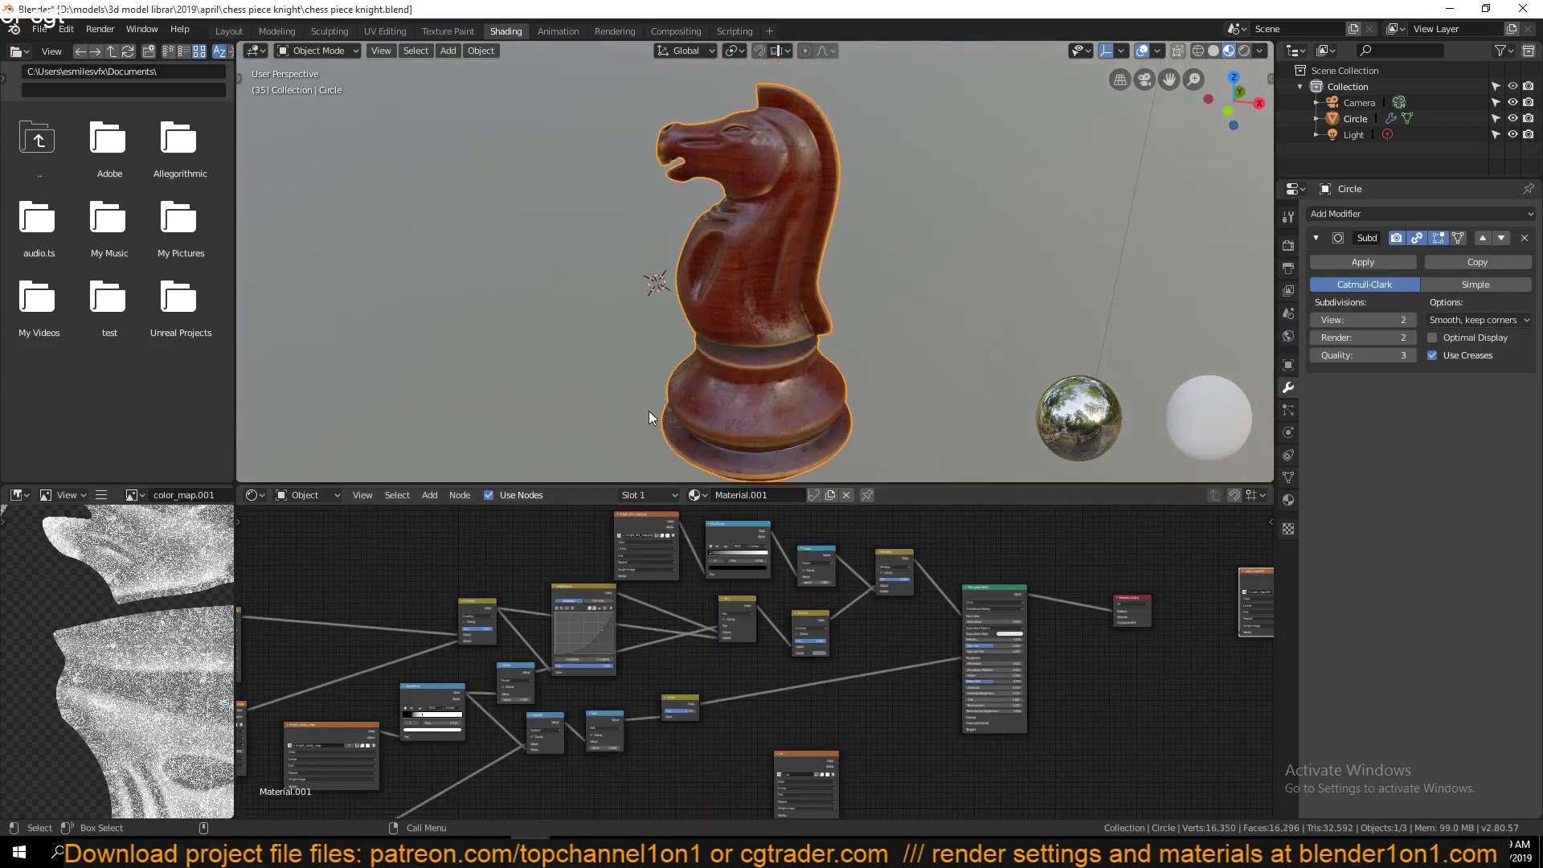
pyautogui.moveTo(870, 272); pyautogui.dragTo(912, 282, button='middle')
pyautogui.keyDown('ctrl'); pyautogui.moveTo(790, 244); pyautogui.dragTo(767, 350, button='middle'); pyautogui.keyUp('ctrl')
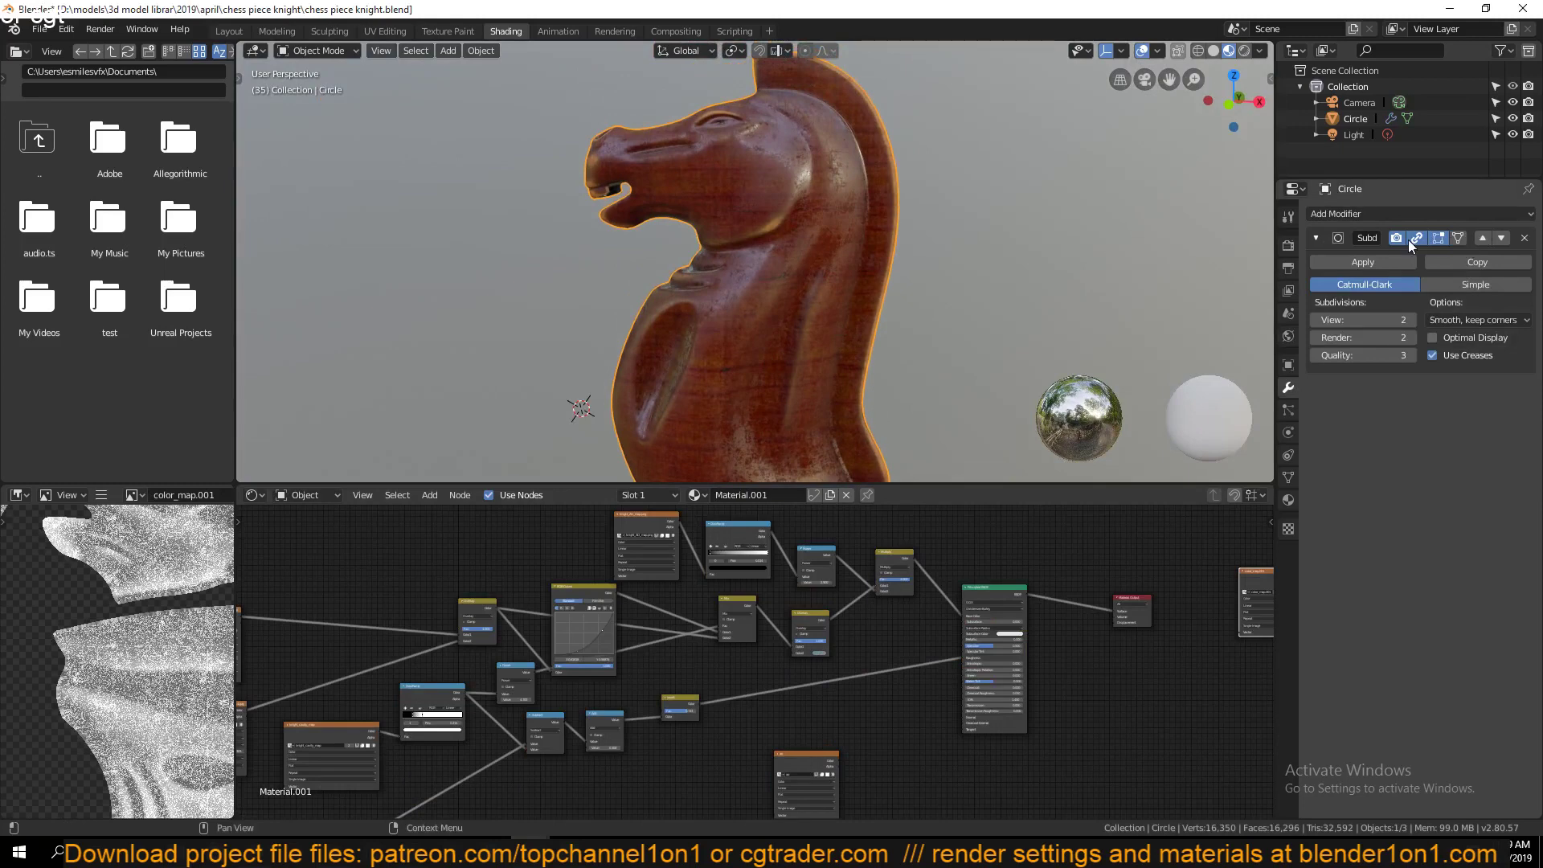
pyautogui.scroll(-1, 640, 240)
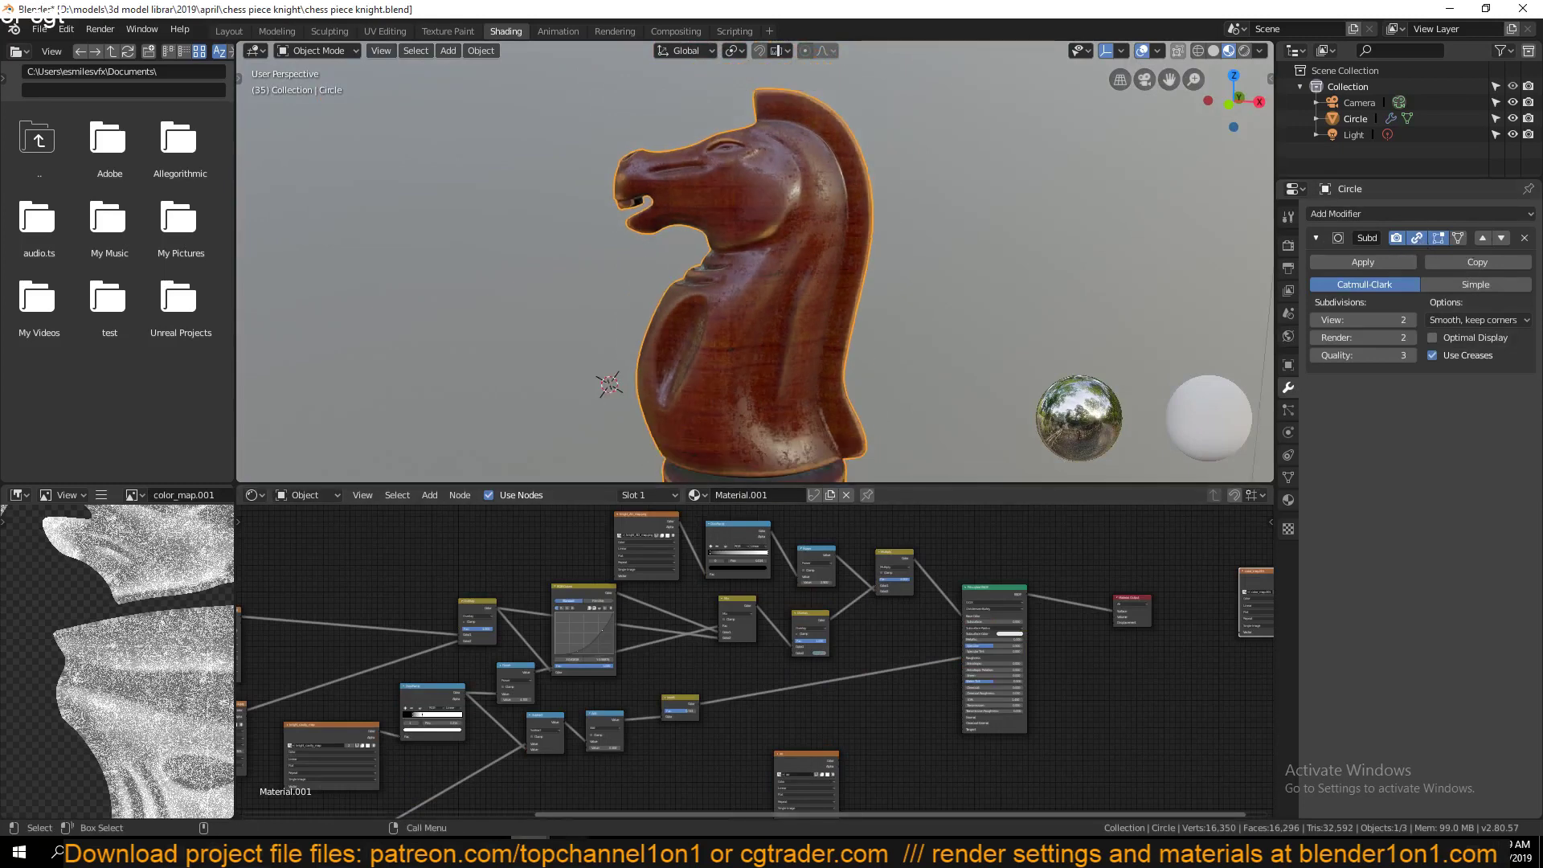
# Compare the shape of the imported knight with the subdivided original knight, ending in the original file
pyautogui.moveTo(561, 848)
pyautogui.click(586, 812)
pyautogui.moveTo(726, 185); pyautogui.dragTo(861, 360, button='middle')
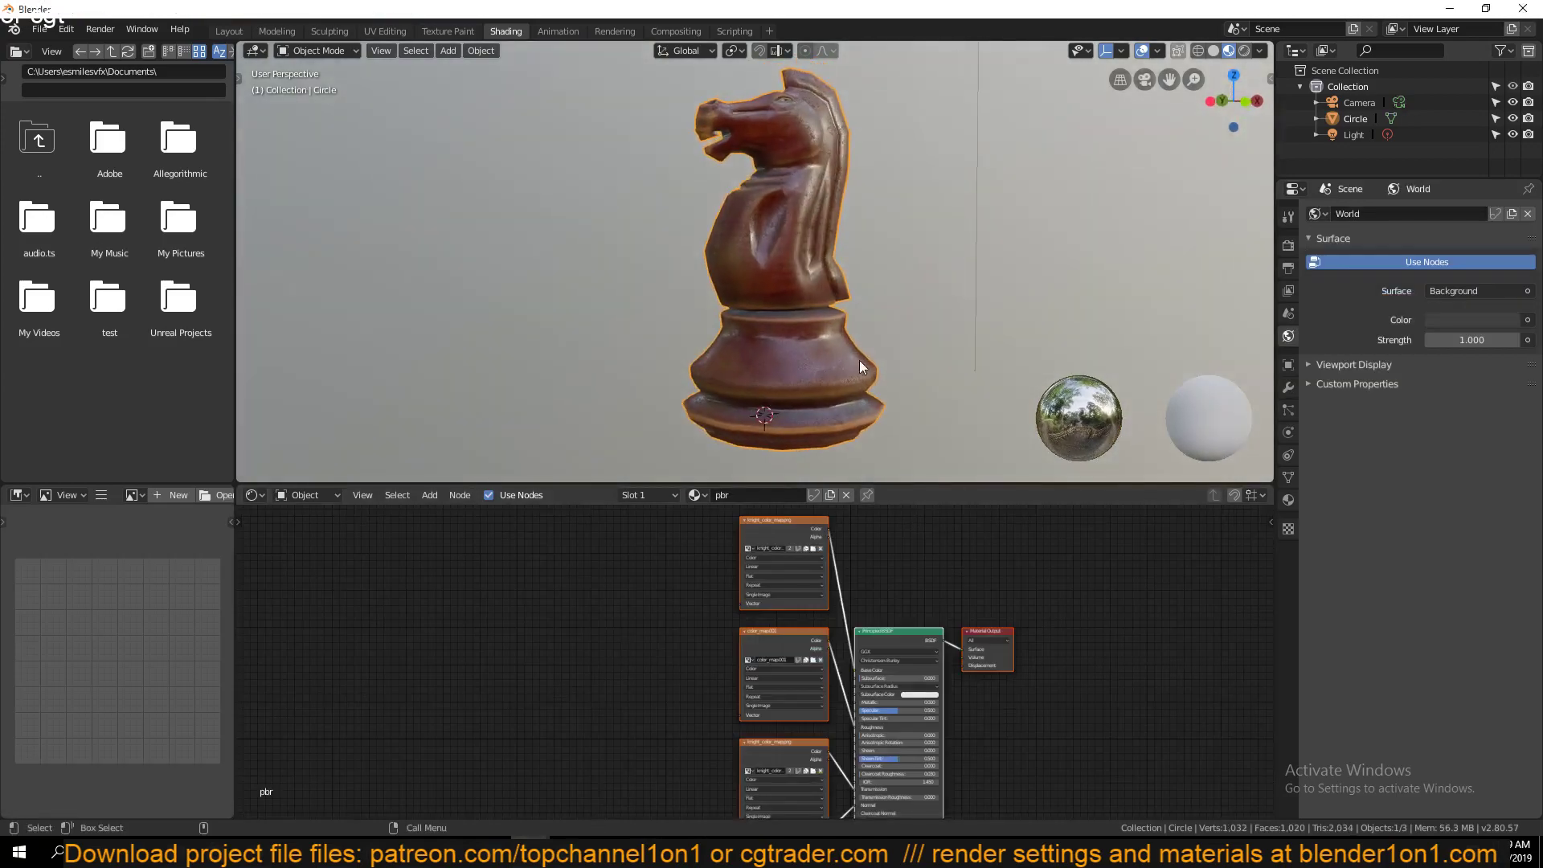
pyautogui.moveTo(529, 851)
pyautogui.click(510, 799)
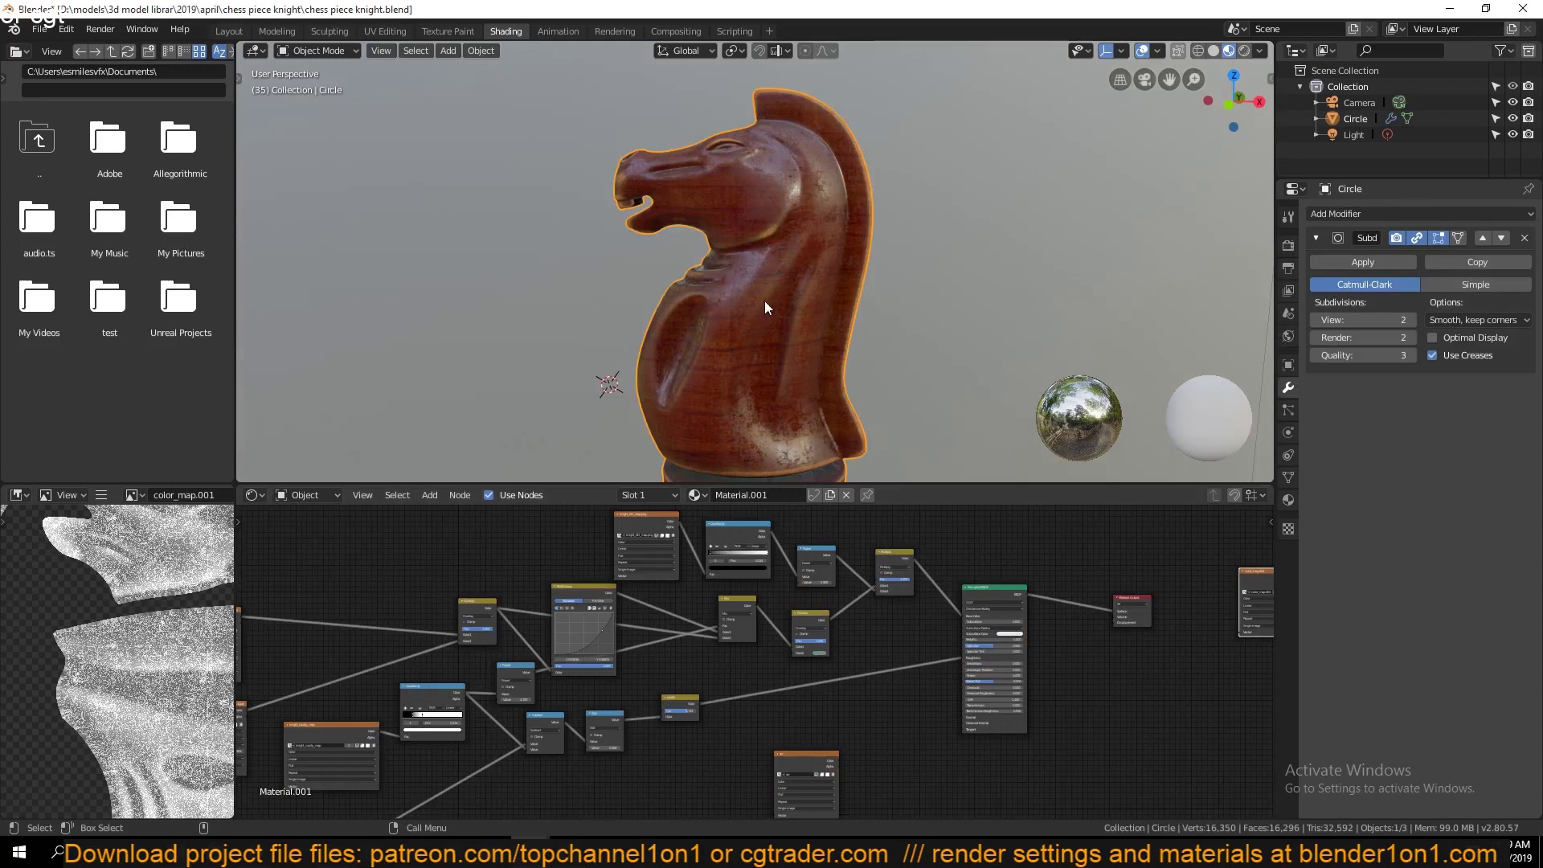
pyautogui.scroll(4, 828, 263)
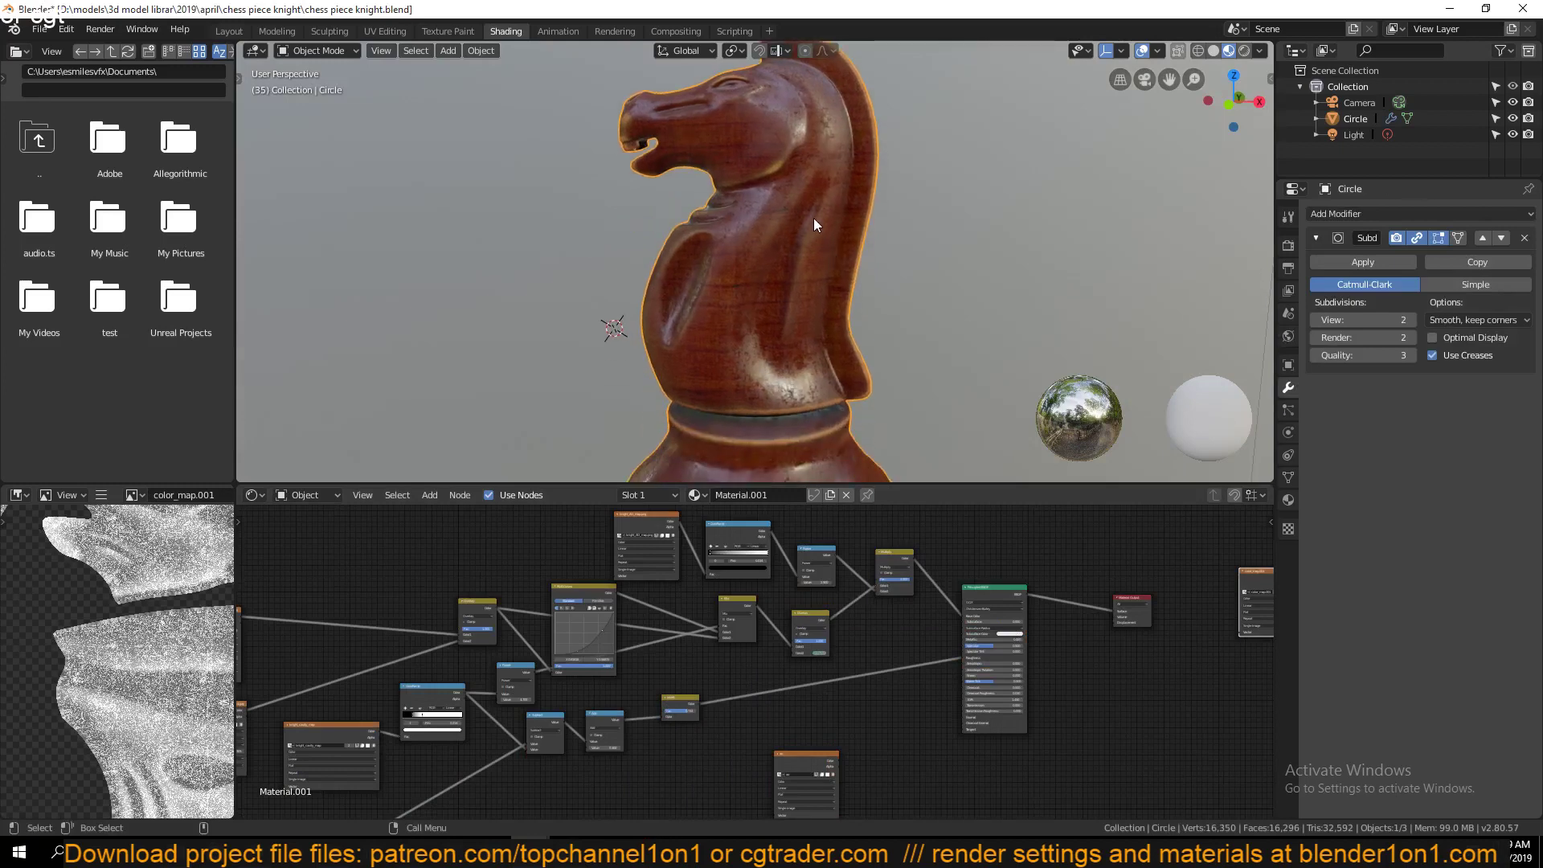
# Apply the Subdivision modifier to the original knight and inspect the resulting mesh in Edit Mode
pyautogui.click(1377, 259)
pyautogui.press('Tab')
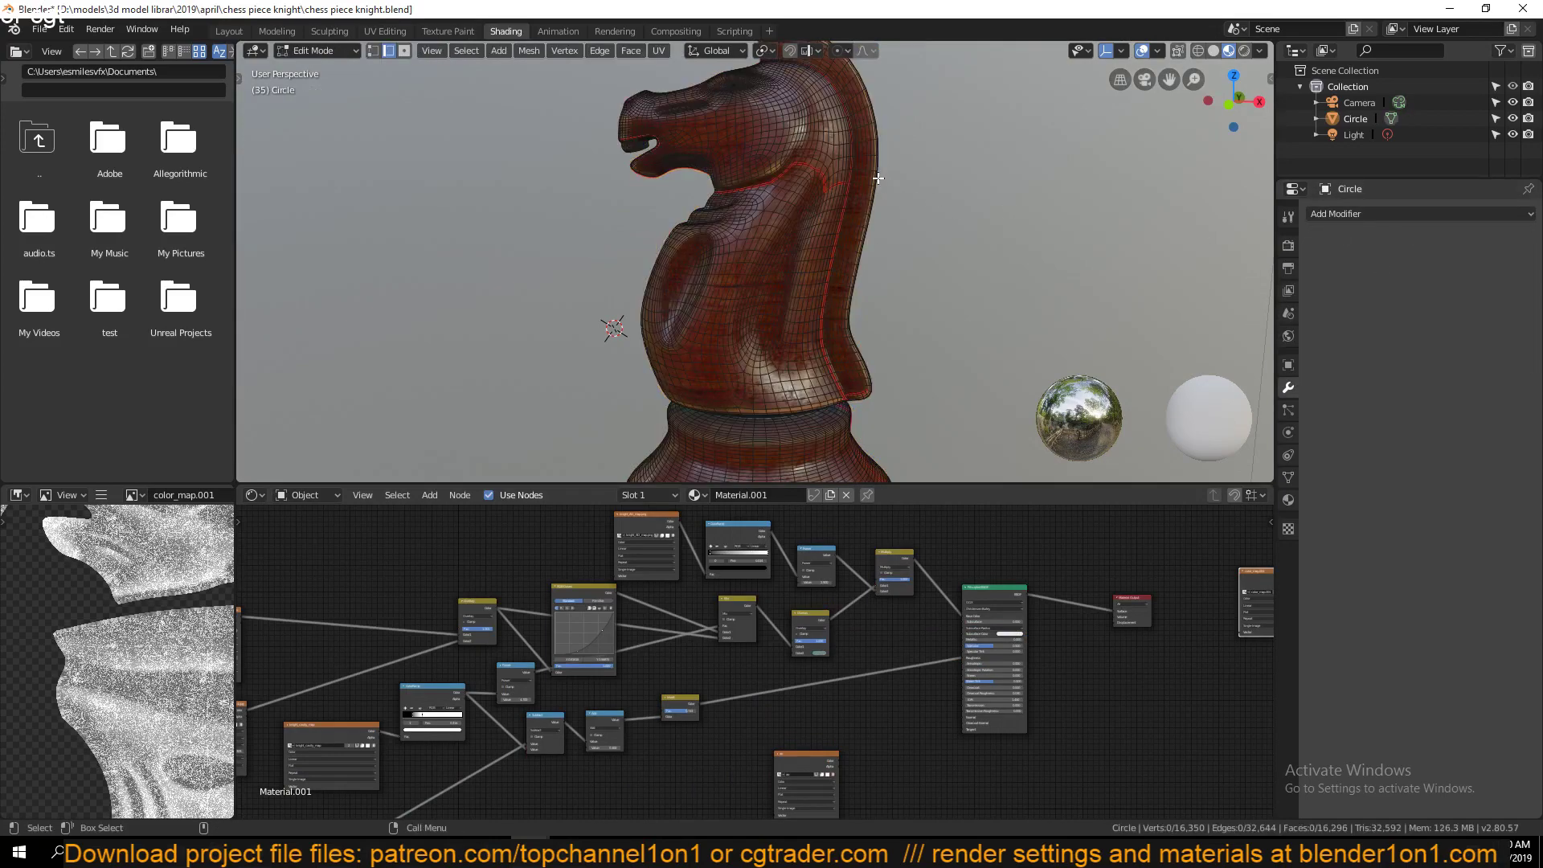
pyautogui.moveTo(801, 212); pyautogui.dragTo(1010, 210, button='middle')
pyautogui.press('Tab')
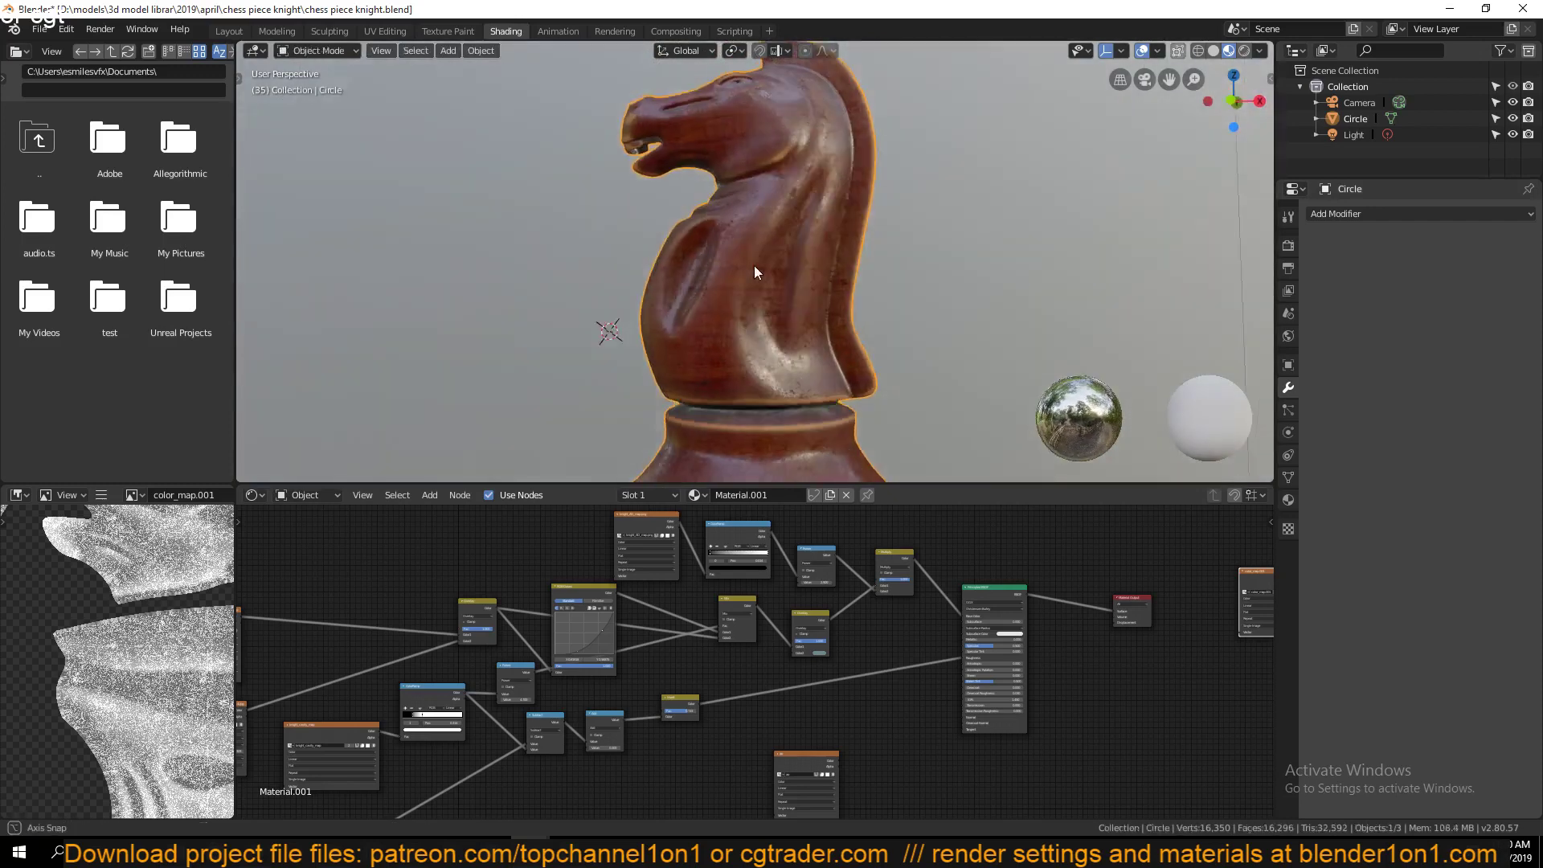
pyautogui.press('Tab')
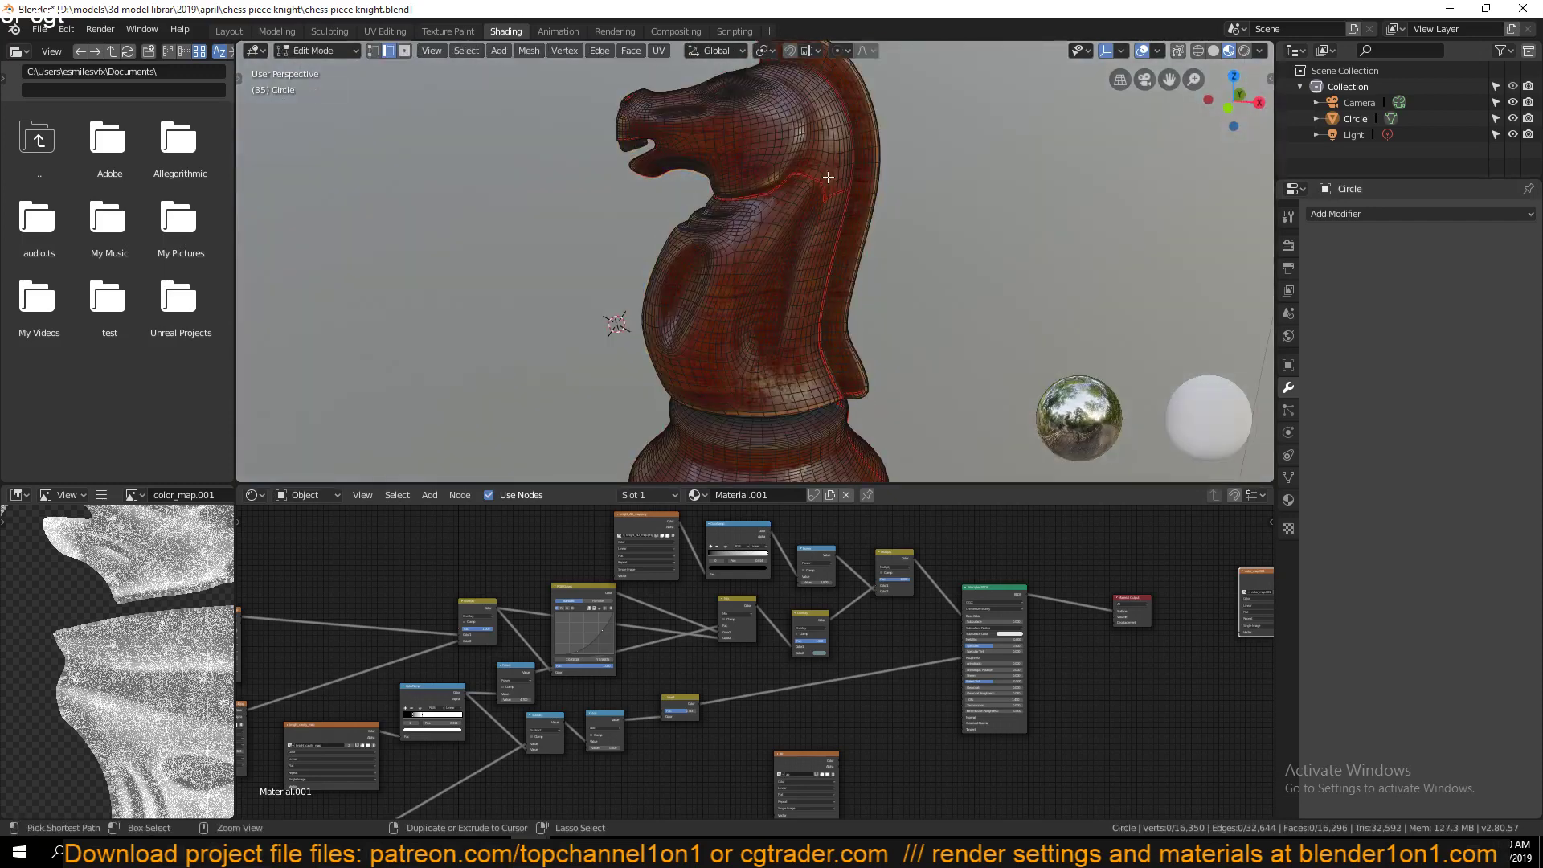
pyautogui.press('Tab')
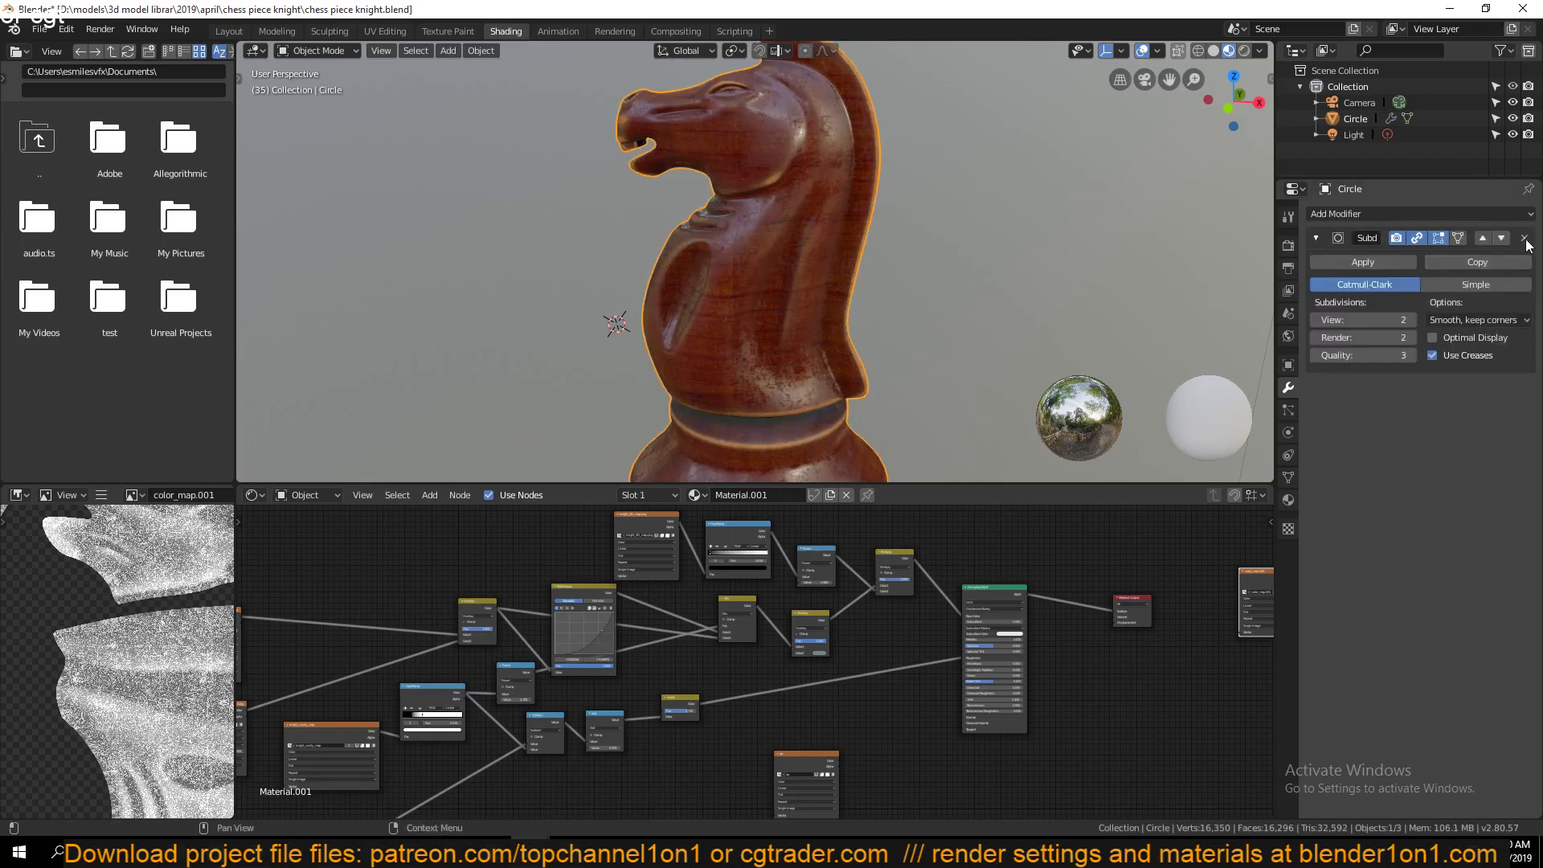
# Remove the Subdivision modifier from the original knight and inspect its unsubdivided head, body and base
pyautogui.click(1530, 243)
pyautogui.keyDown('shift'); pyautogui.moveTo(816, 291); pyautogui.dragTo(796, 227, button='middle'); pyautogui.keyUp('shift')
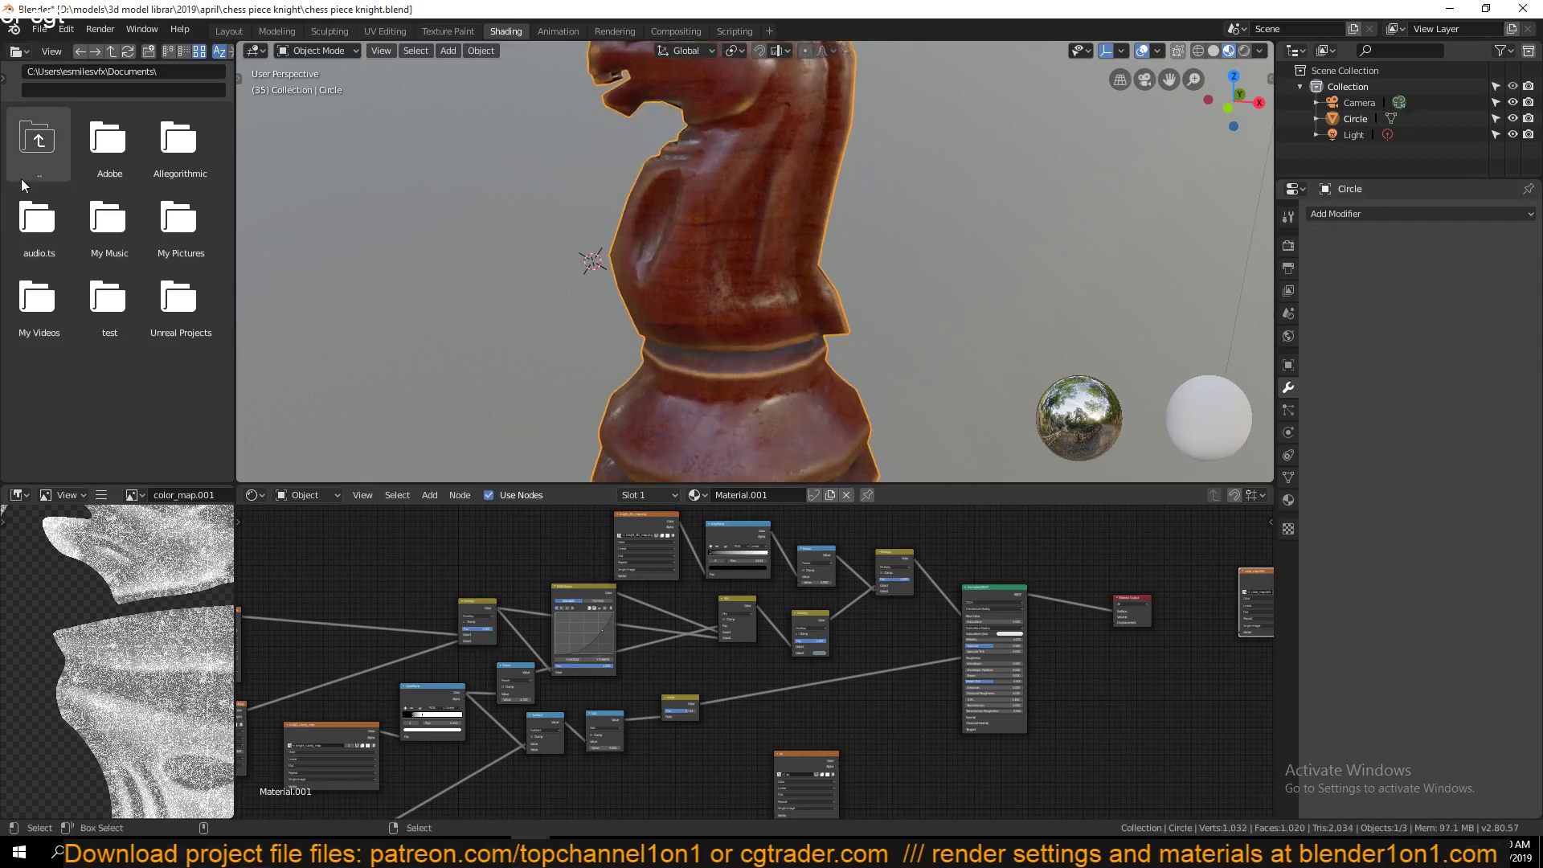
pyautogui.scroll(-5, 672, 232)
pyautogui.scroll(4, 672, 232)
pyautogui.keyDown('shift'); pyautogui.moveTo(672, 231); pyautogui.dragTo(651, 283, button='middle'); pyautogui.keyUp('shift')
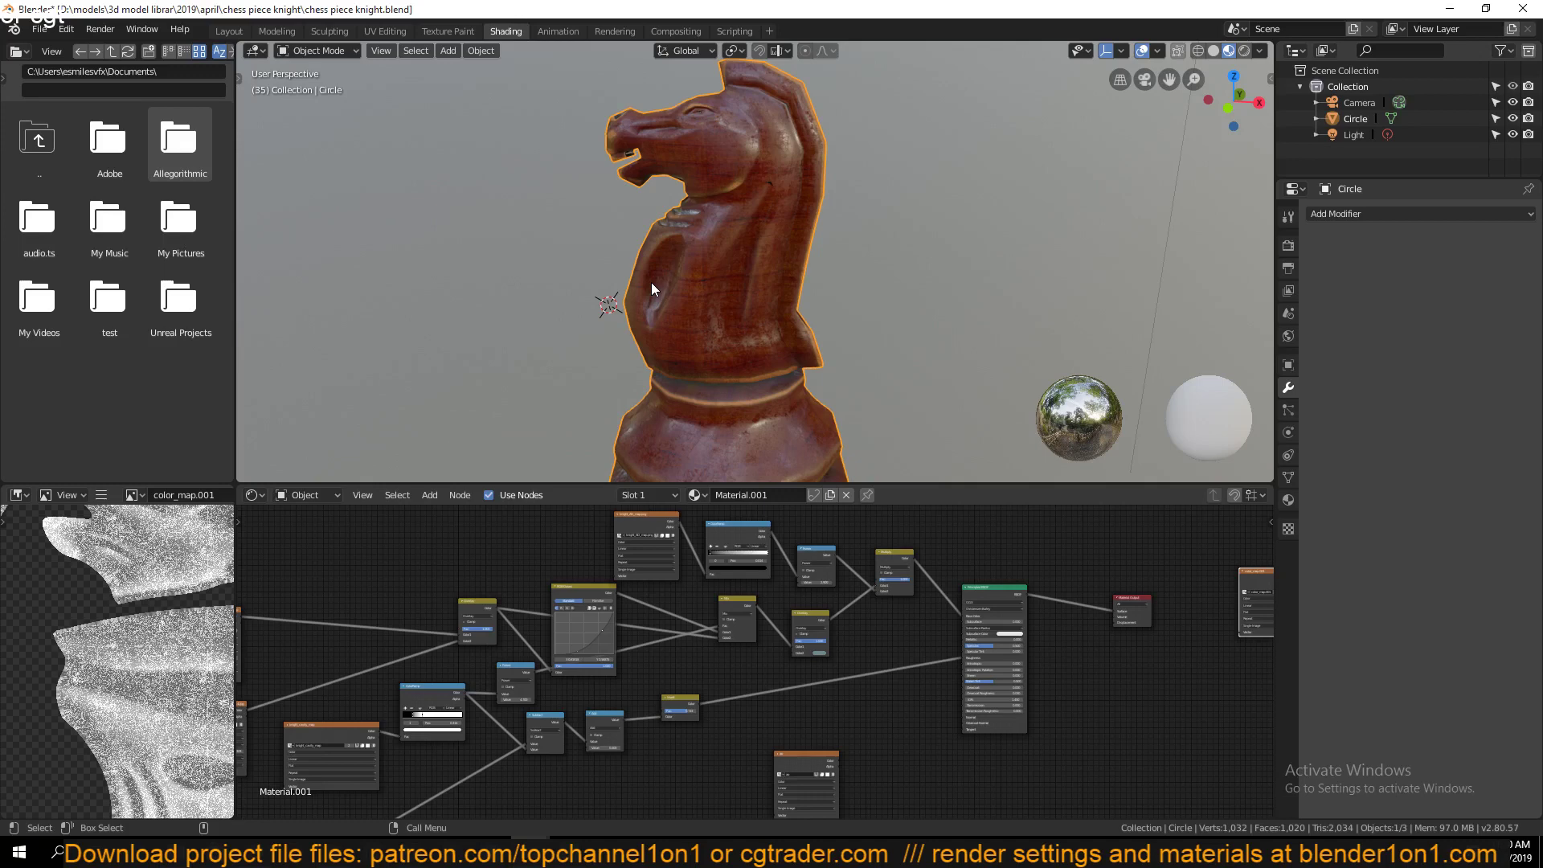
pyautogui.keyDown('shift'); pyautogui.moveTo(697, 299); pyautogui.dragTo(731, 320, button='middle'); pyautogui.keyUp('shift')
# Add a Subdivision Surface modifier to the original knight, compare the smoothing, and remove the modifier again
pyautogui.click(1372, 215)
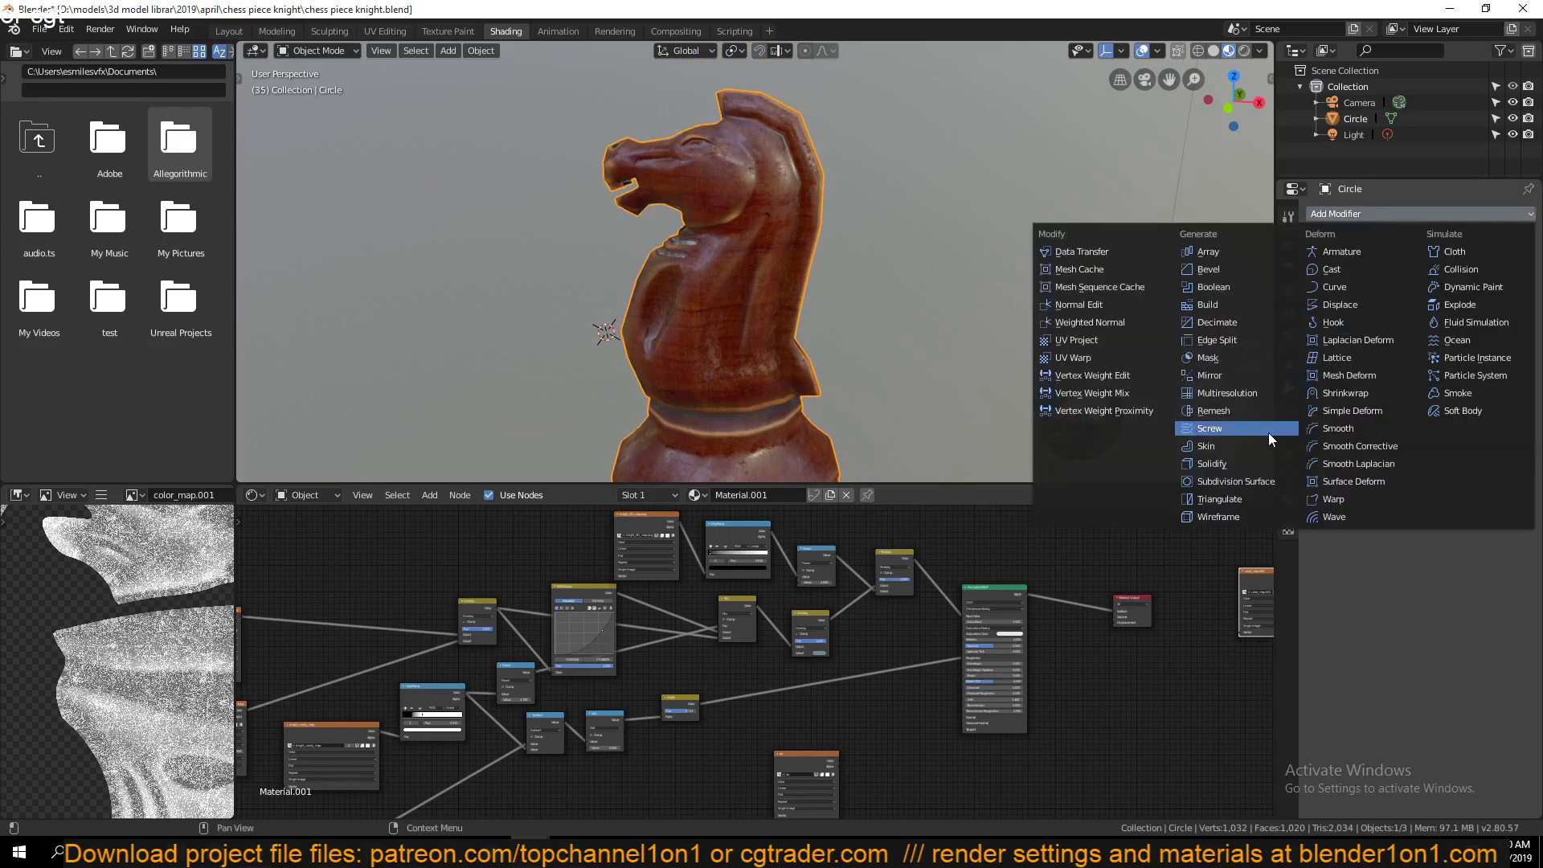
pyautogui.click(1247, 480)
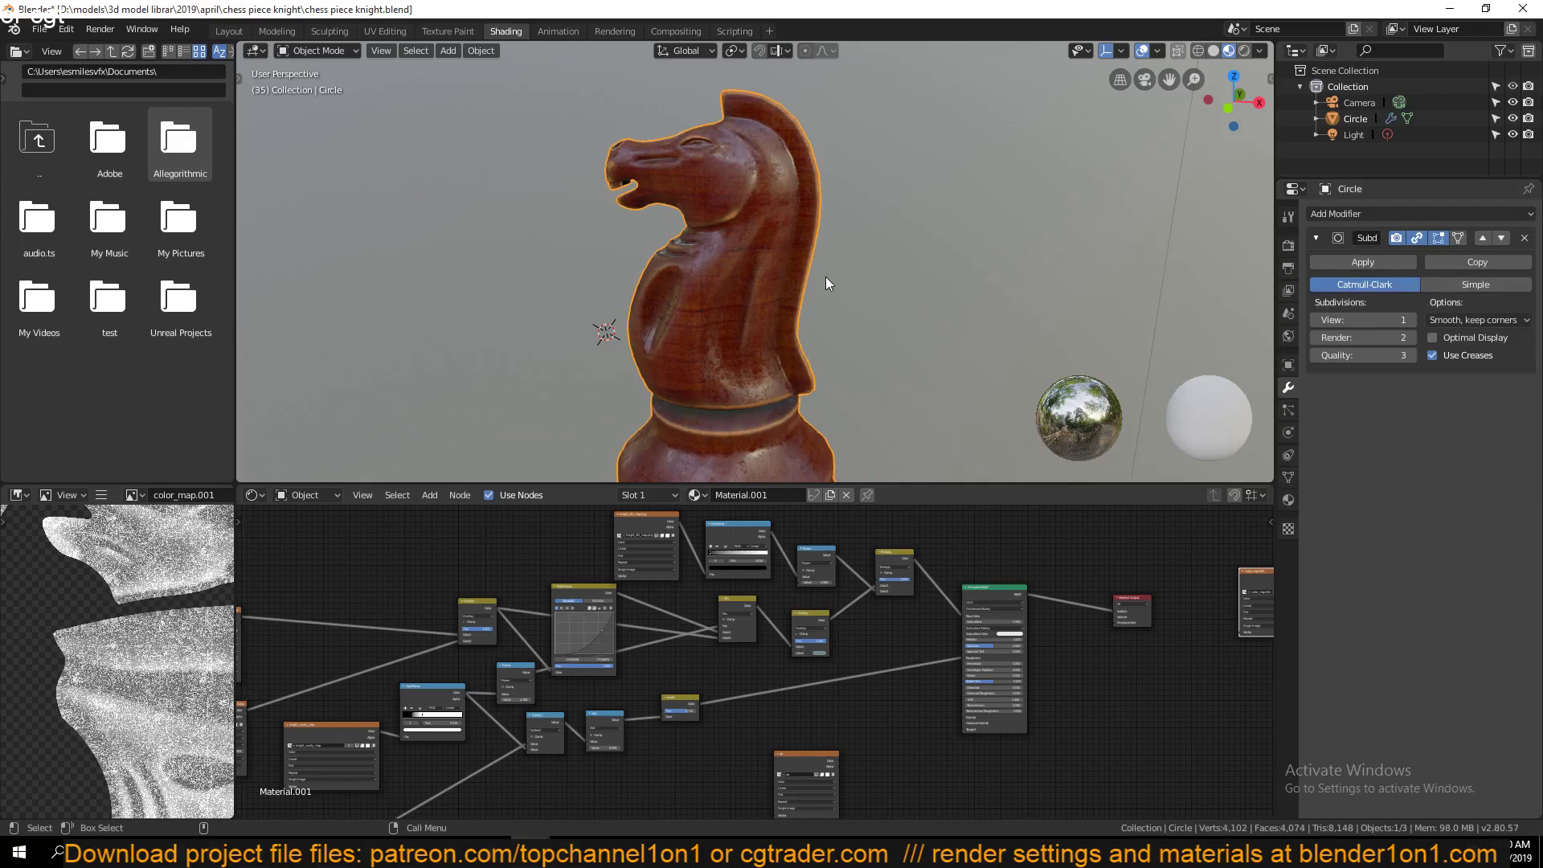
pyautogui.click(1525, 238)
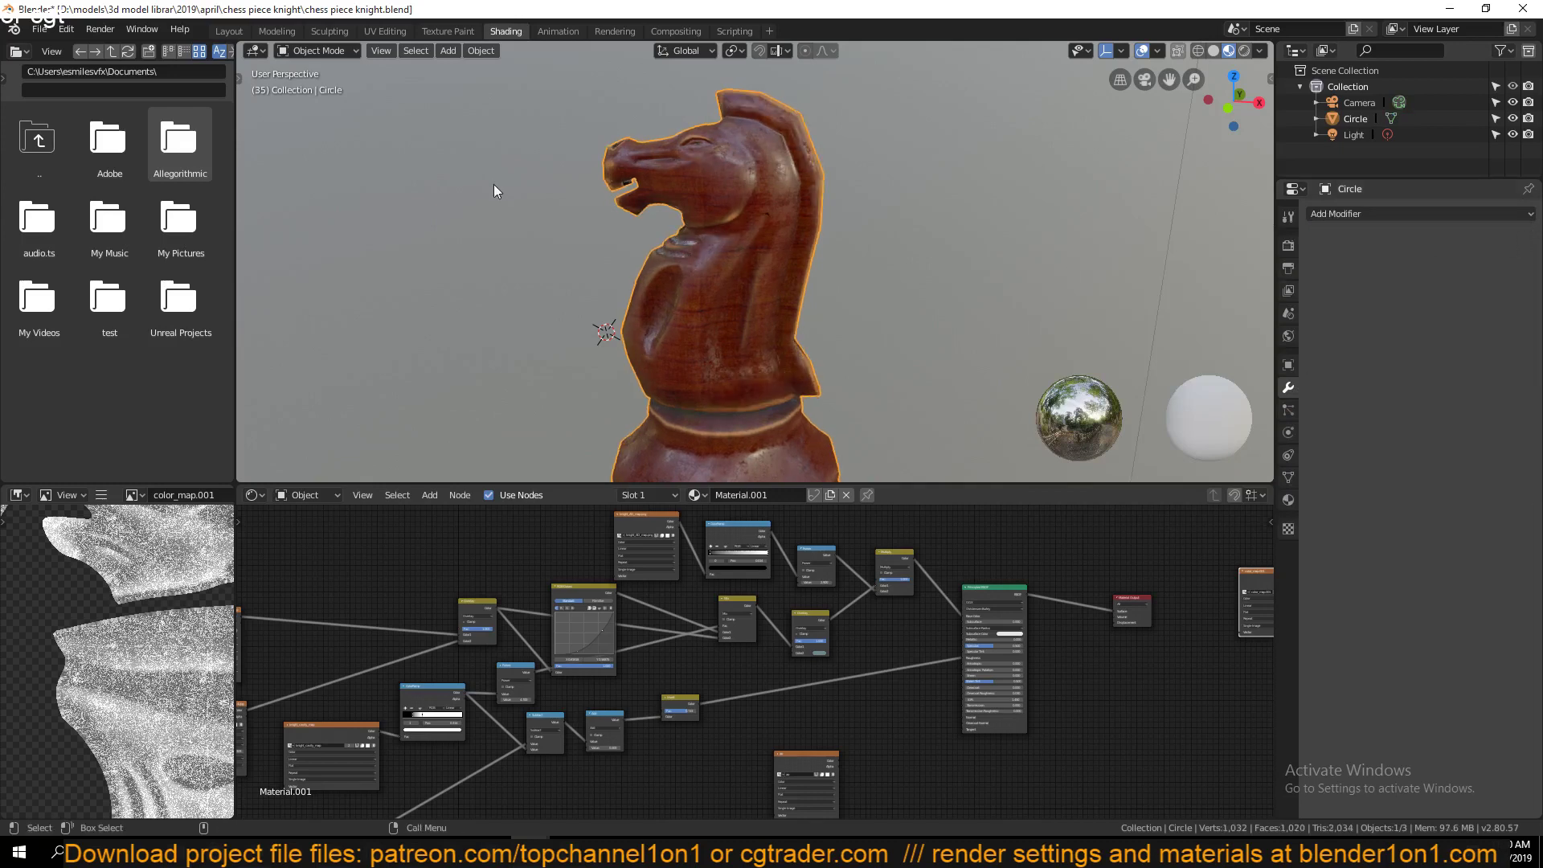
# Subdivide the original knight at level 2, apply the modifier, and inspect the head's mesh in Edit Mode
pyautogui.hotkey('ctrl', '2')
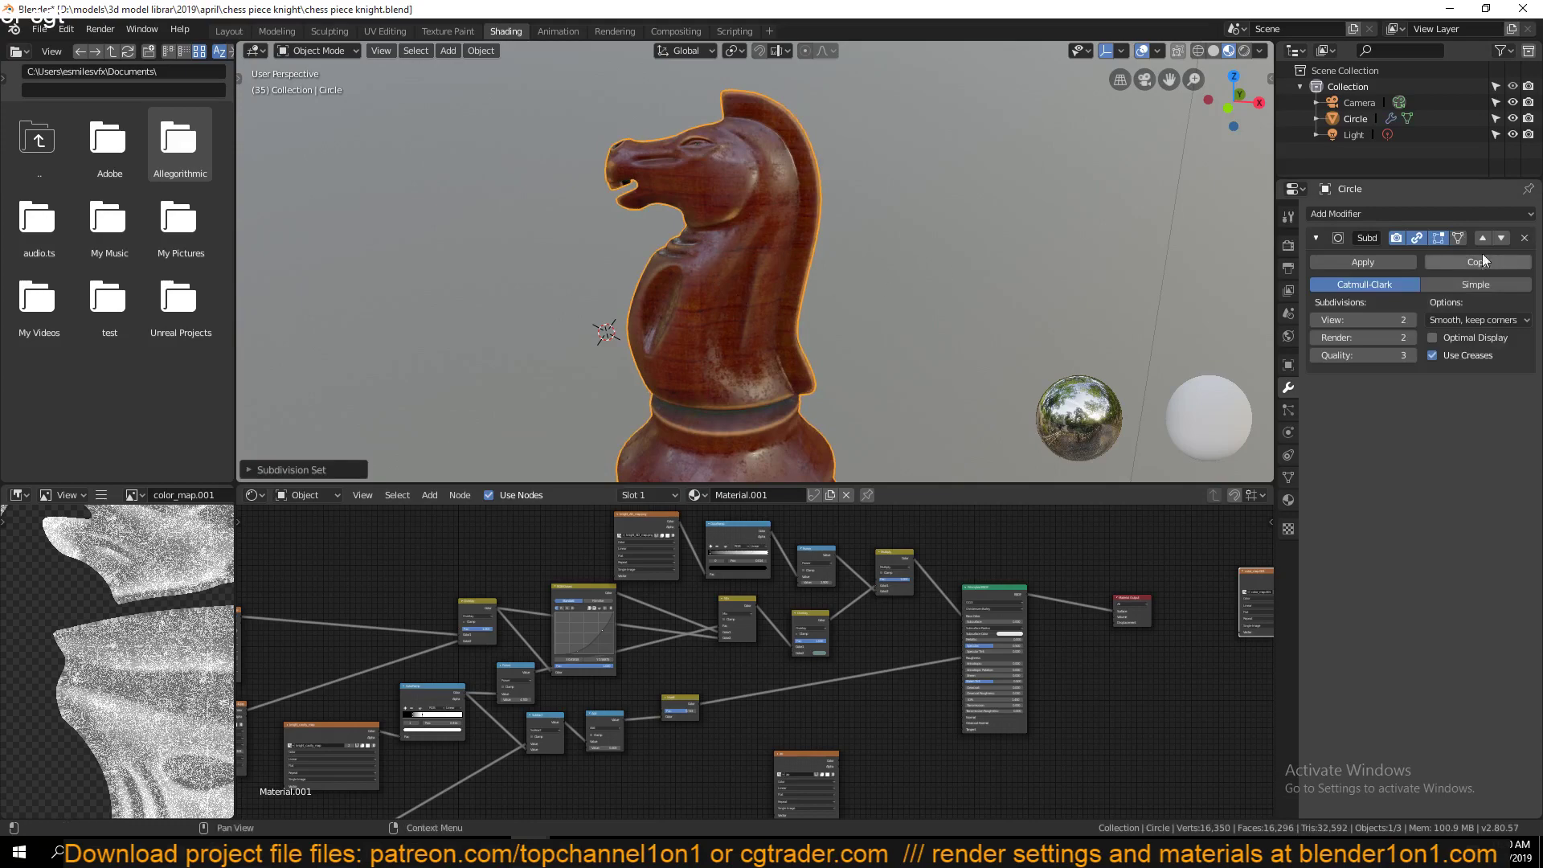
pyautogui.click(1387, 263)
pyautogui.press('Tab')
pyautogui.moveTo(742, 284); pyautogui.dragTo(764, 397, button='middle')
pyautogui.scroll(4, 884, 214)
pyautogui.scroll(-4, 885, 214)
pyautogui.press('Tab')
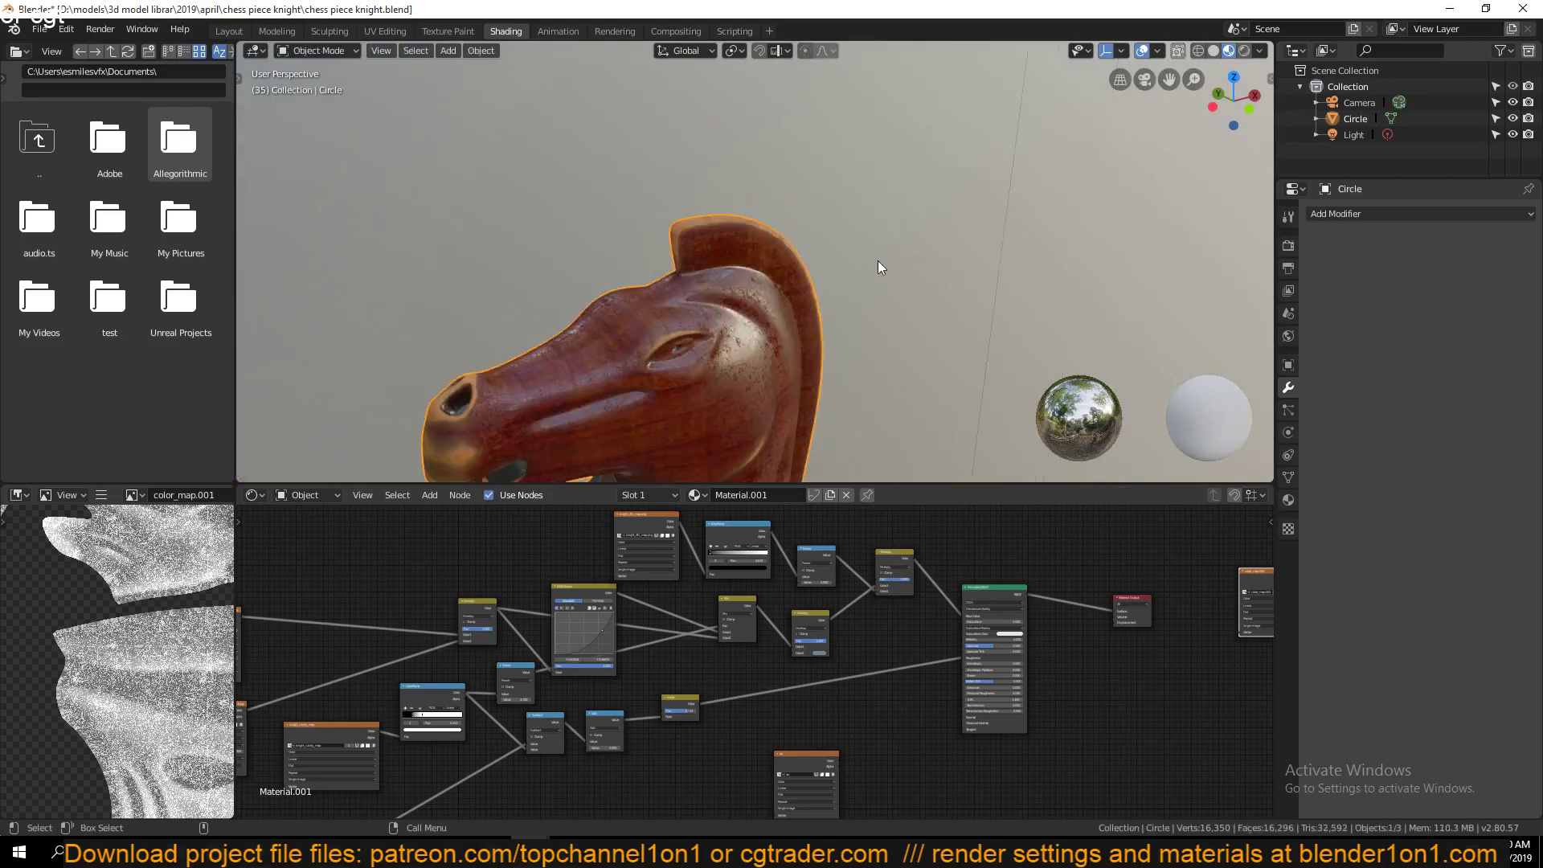
pyautogui.press('Tab')
pyautogui.press('Tab')
# Bring back the unapplied level 2 subdivision on the original knight, view the smoothed head, and delete the modifier
pyautogui.hotkey('ctrl', '2')
pyautogui.scroll(-3, 861, 319)
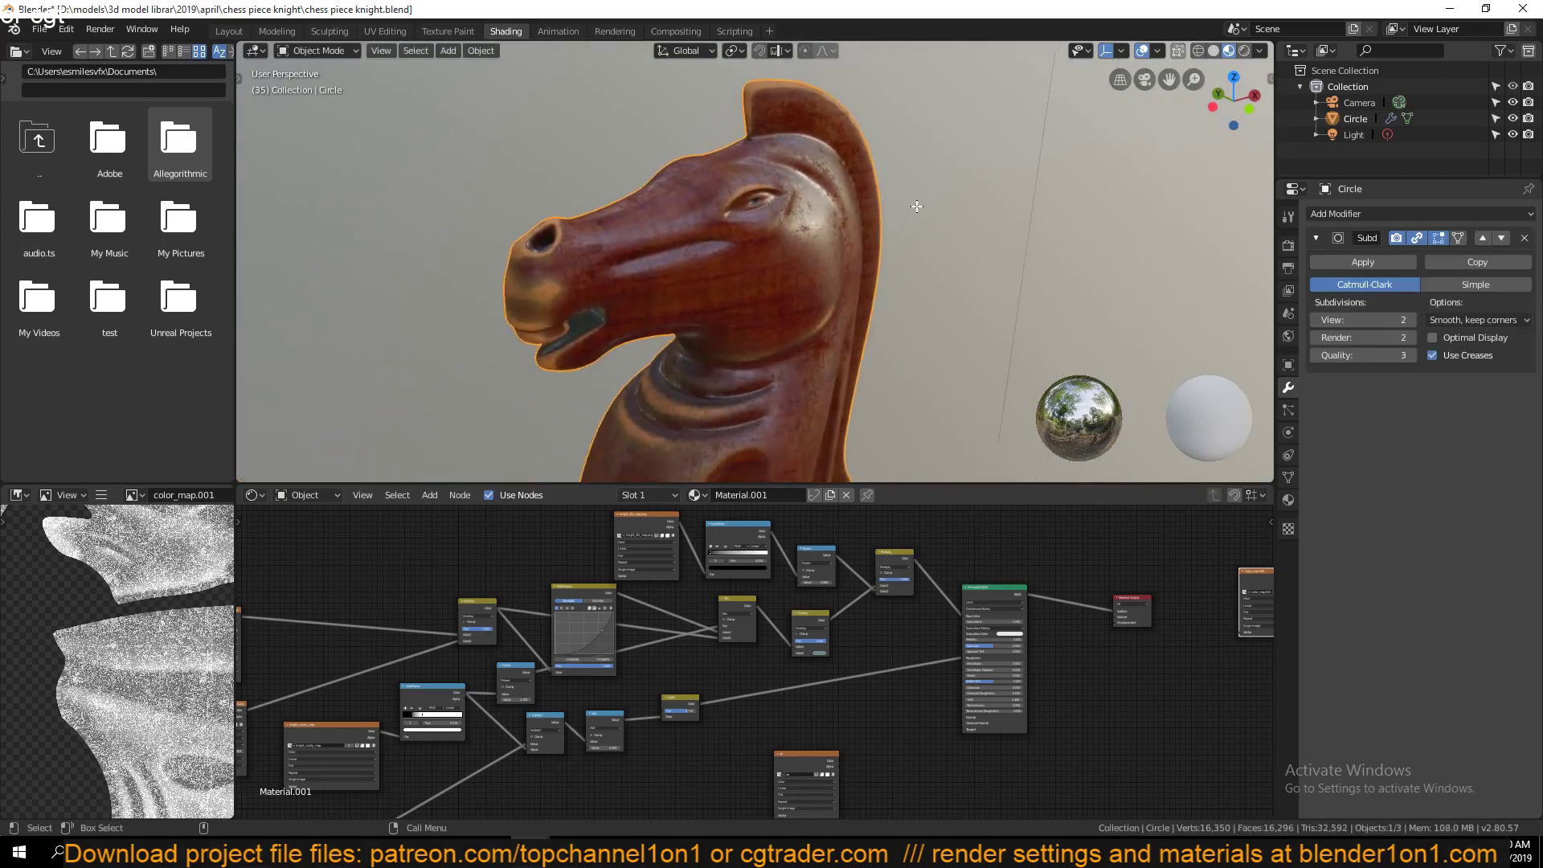
pyautogui.moveTo(862, 319); pyautogui.dragTo(908, 297, button='middle')
pyautogui.click(1525, 238)
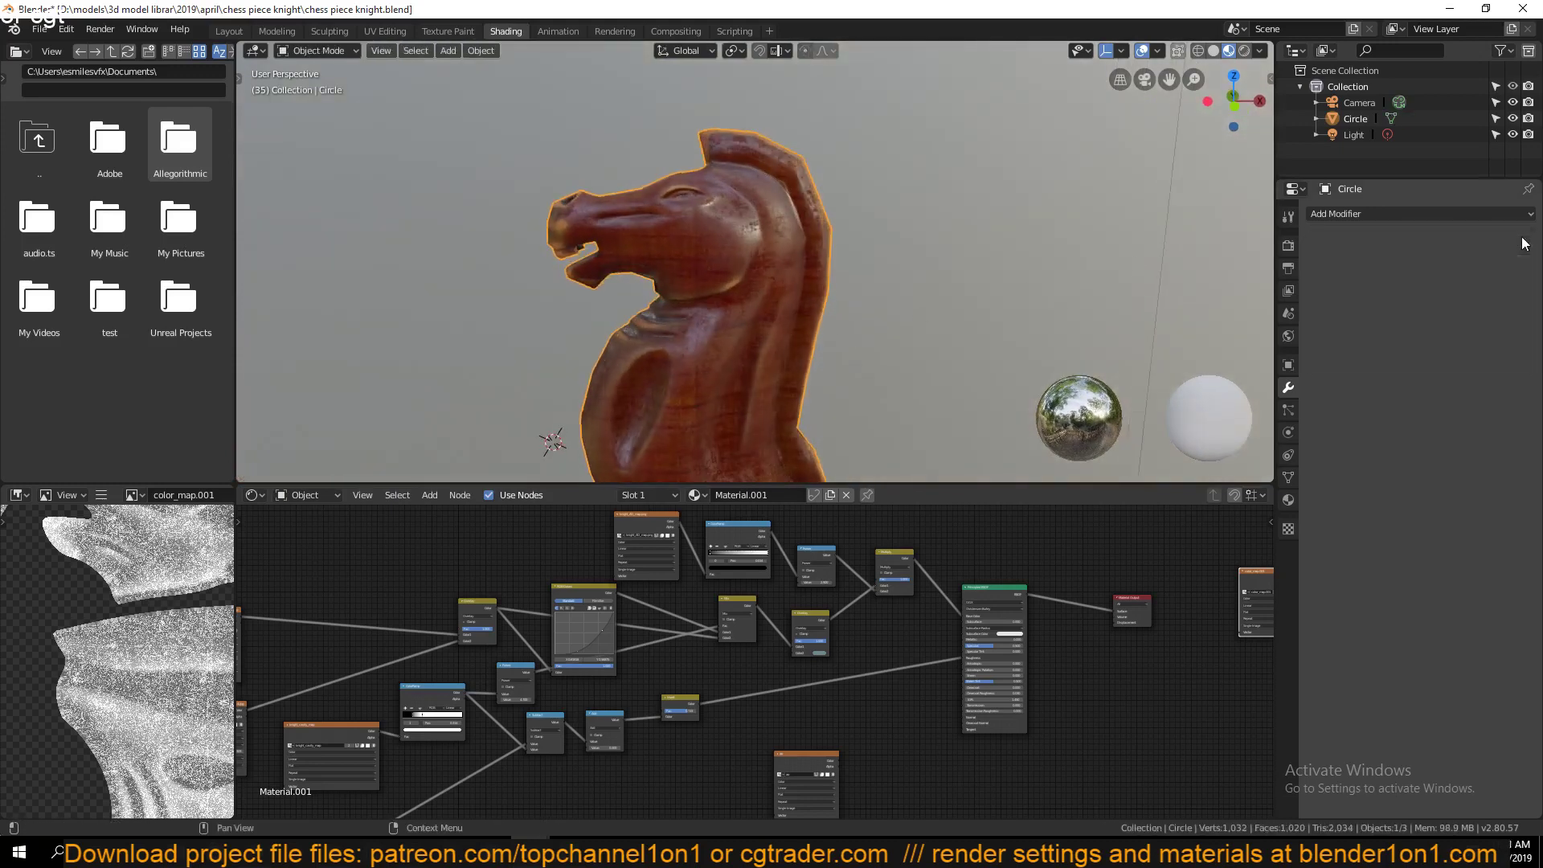
# Inspect the original knight's low-poly mesh as a whole, alternating between Object Mode and Edit Mode
pyautogui.scroll(-3, 739, 263)
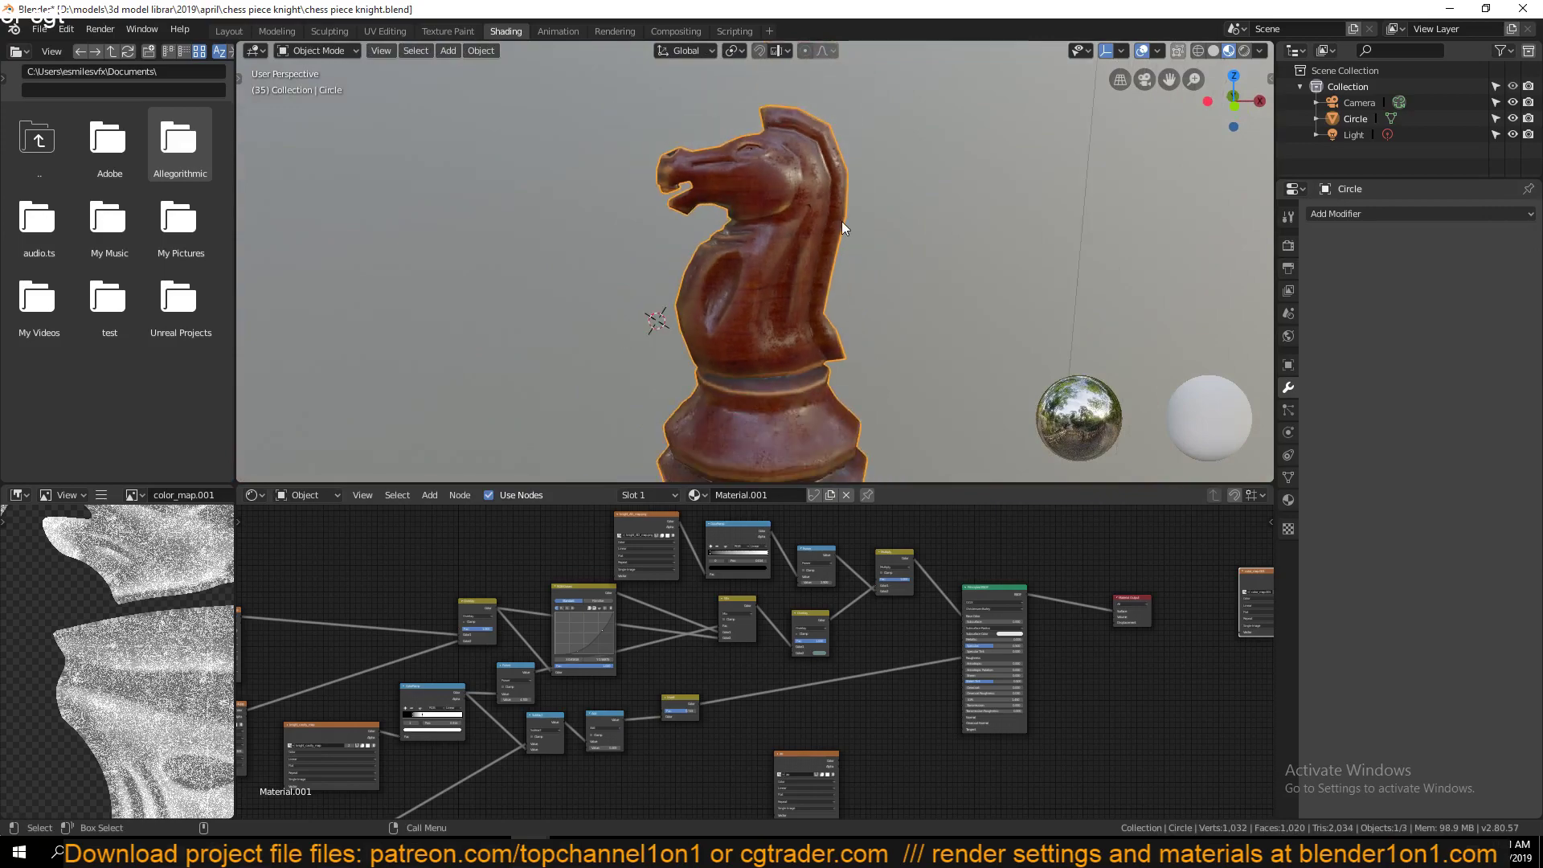
pyautogui.moveTo(842, 220); pyautogui.dragTo(755, 243, button='middle')
pyautogui.press('Tab')
pyautogui.press('Tab')
pyautogui.press('Tab')
pyautogui.press('Tab')
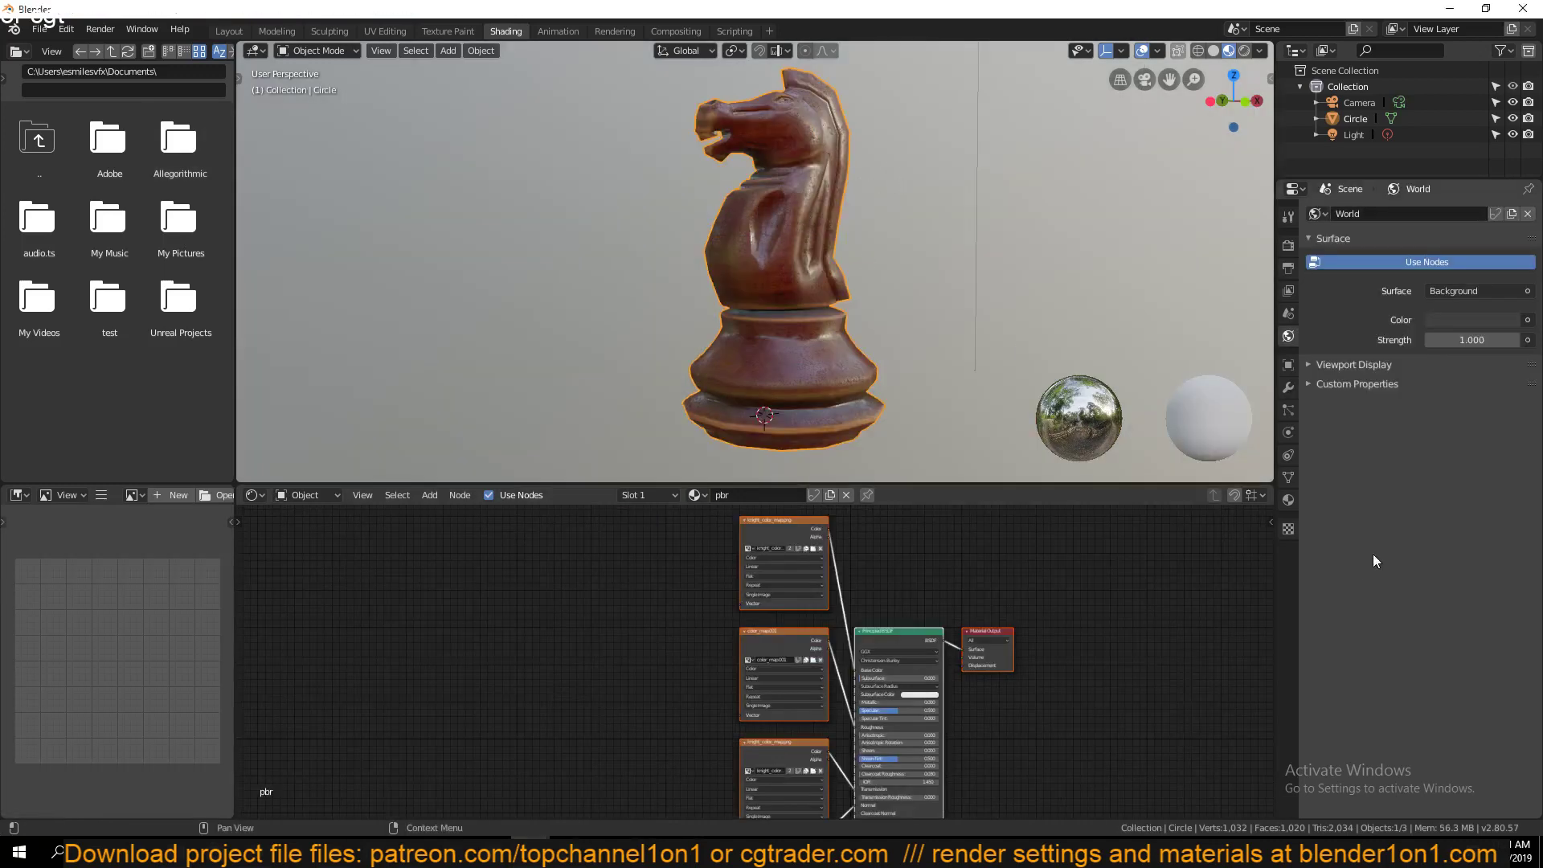
# Add a Subdivision Surface modifier to the imported knight model
pyautogui.click(1289, 387)
pyautogui.click(1392, 214)
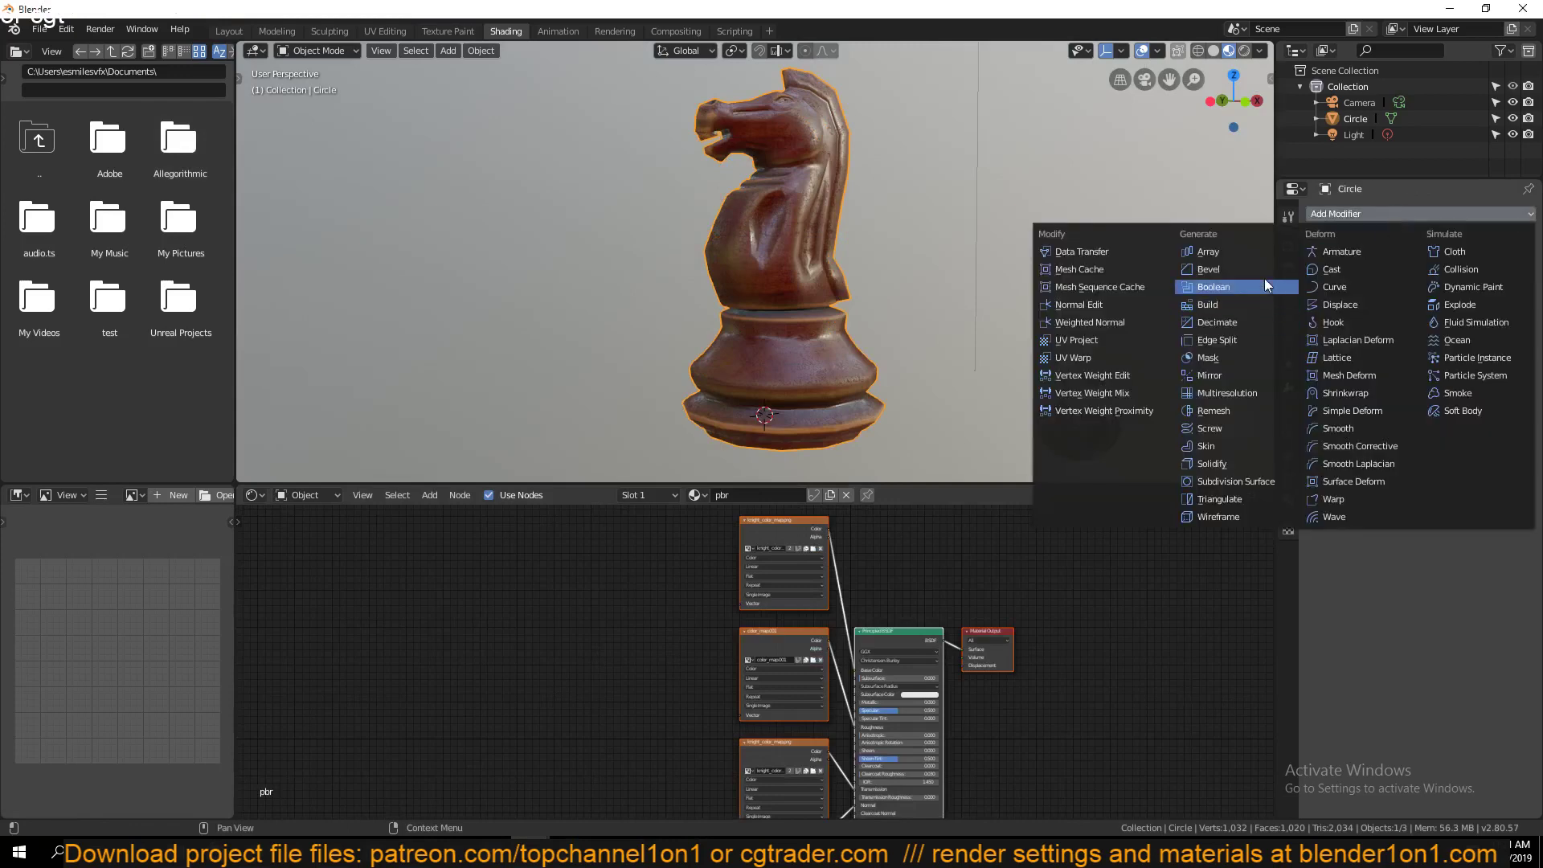
pyautogui.click(1257, 480)
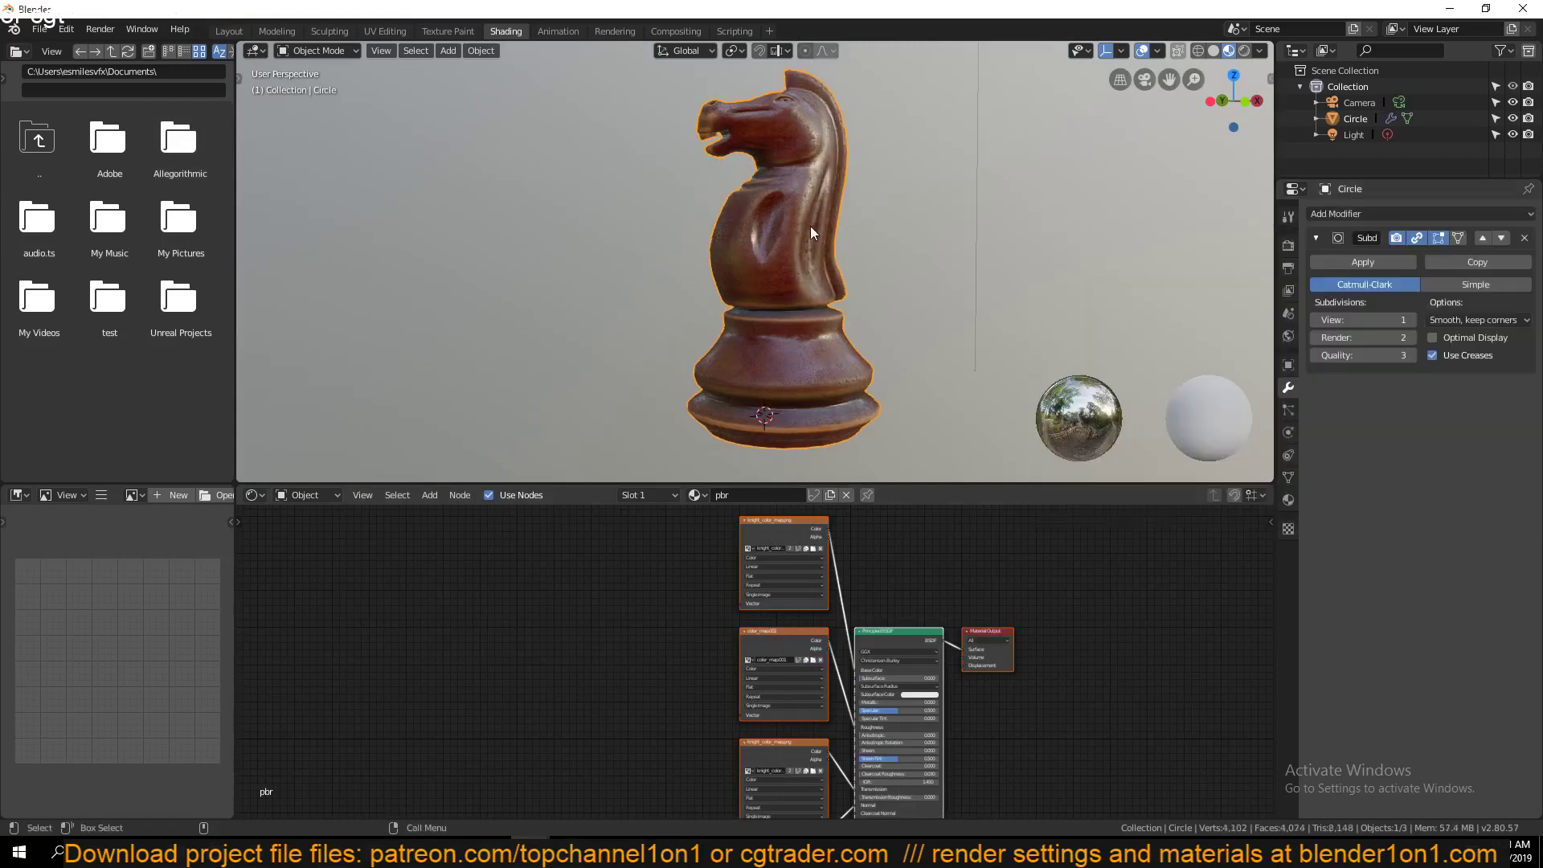
# Examine the subdivided imported knight's smoothed surface and material from the front, side and back
pyautogui.moveTo(810, 225); pyautogui.dragTo(749, 365, button='middle')
pyautogui.click(636, 215)
pyautogui.click(788, 180)
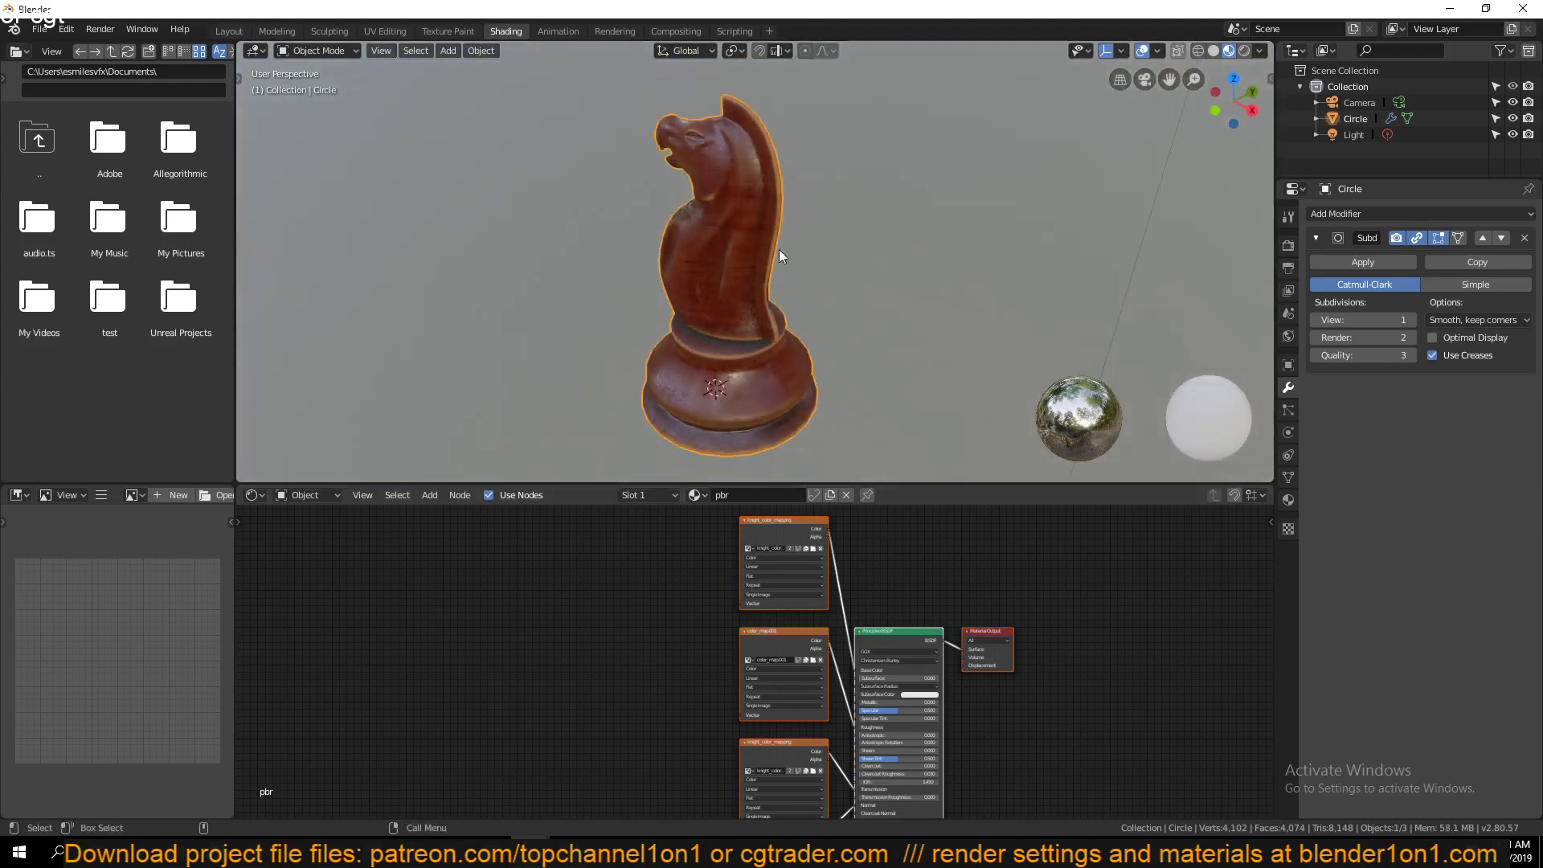
pyautogui.moveTo(782, 248); pyautogui.dragTo(757, 124, button='middle')
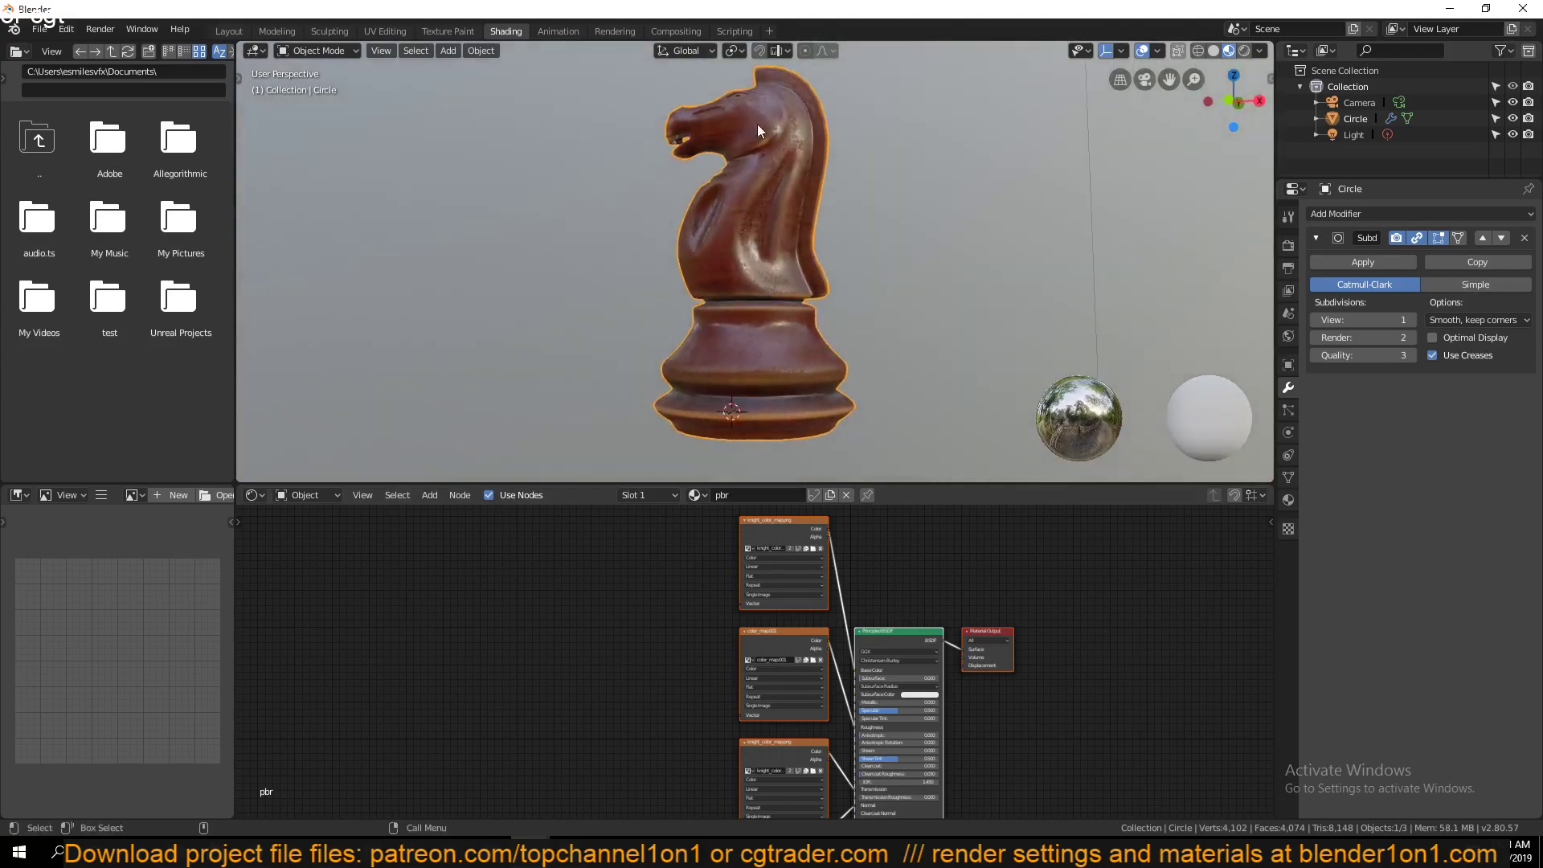
# Inspect the imported knight's UV layout in the UV Editing workspace, comparing its mesh in Edit Mode and Object Mode
pyautogui.click(385, 32)
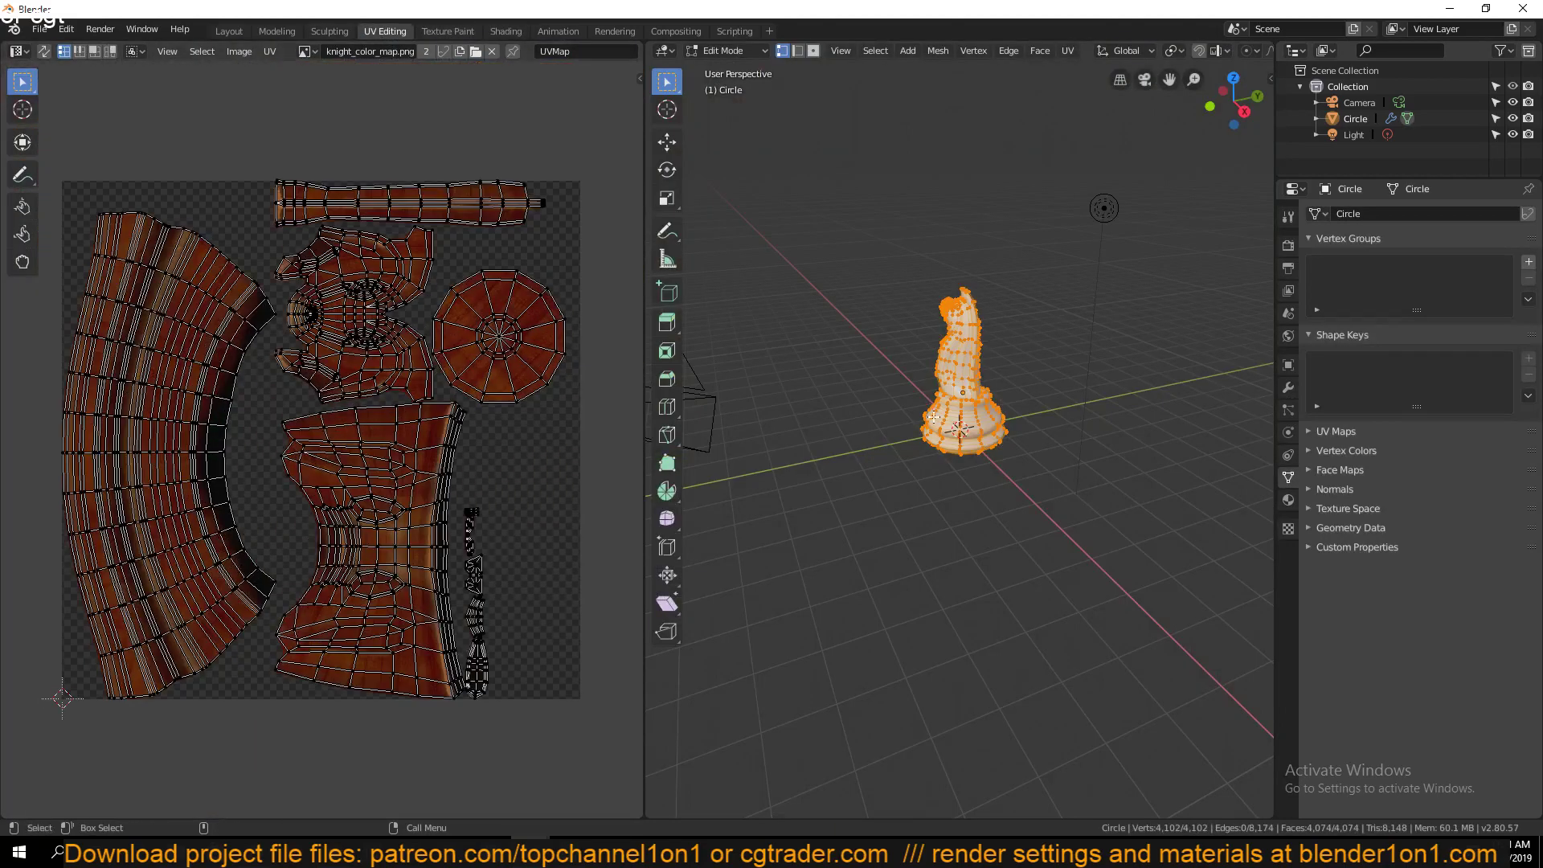
pyautogui.scroll(6, 934, 417)
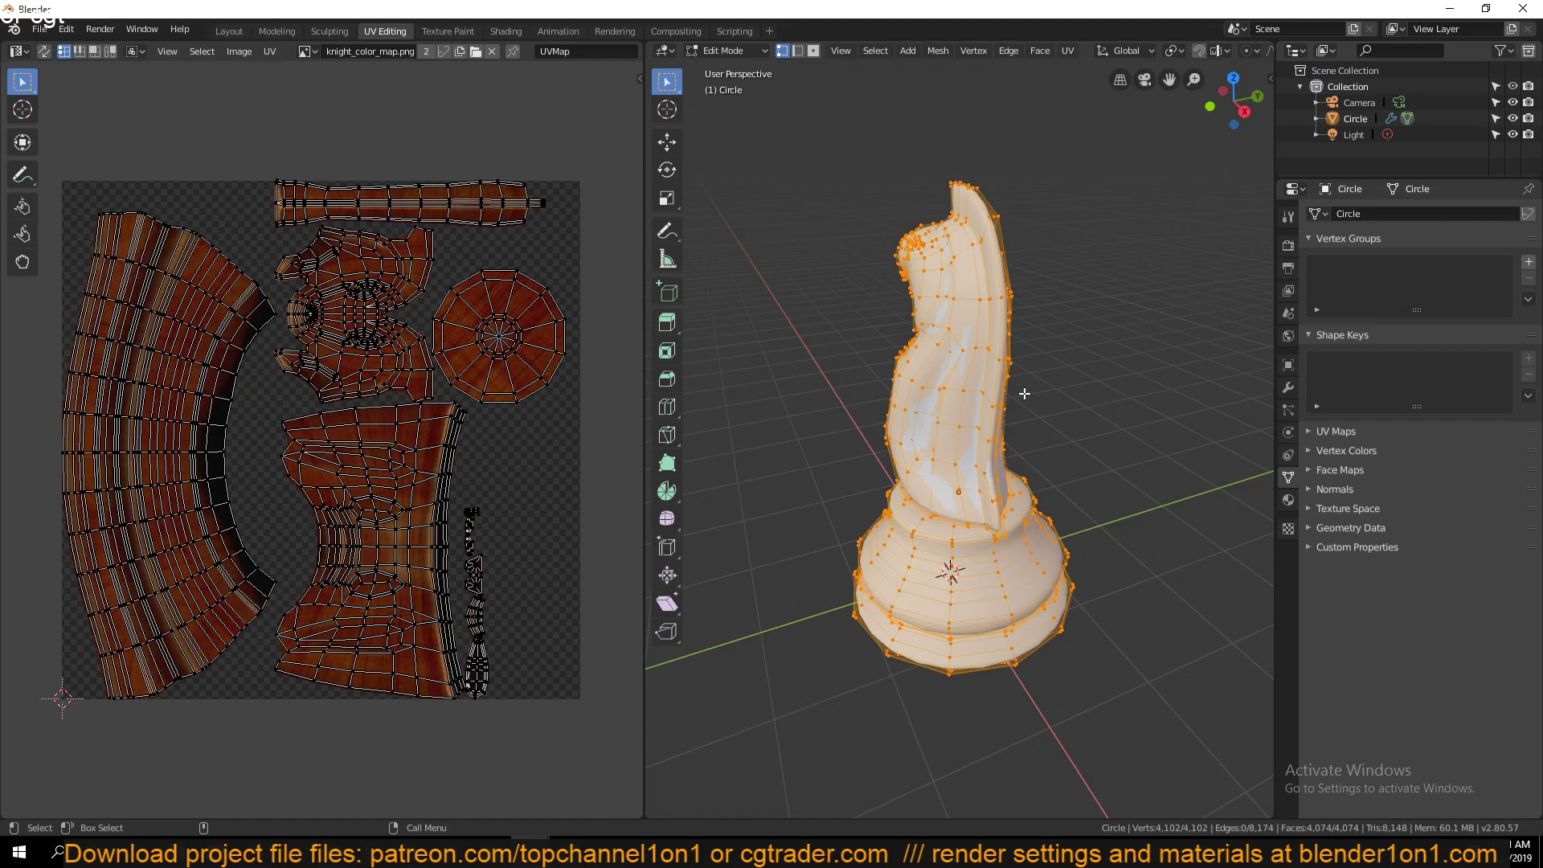
pyautogui.press('Tab')
pyautogui.press('Tab')
pyautogui.moveTo(717, 430); pyautogui.dragTo(691, 426, button='middle')
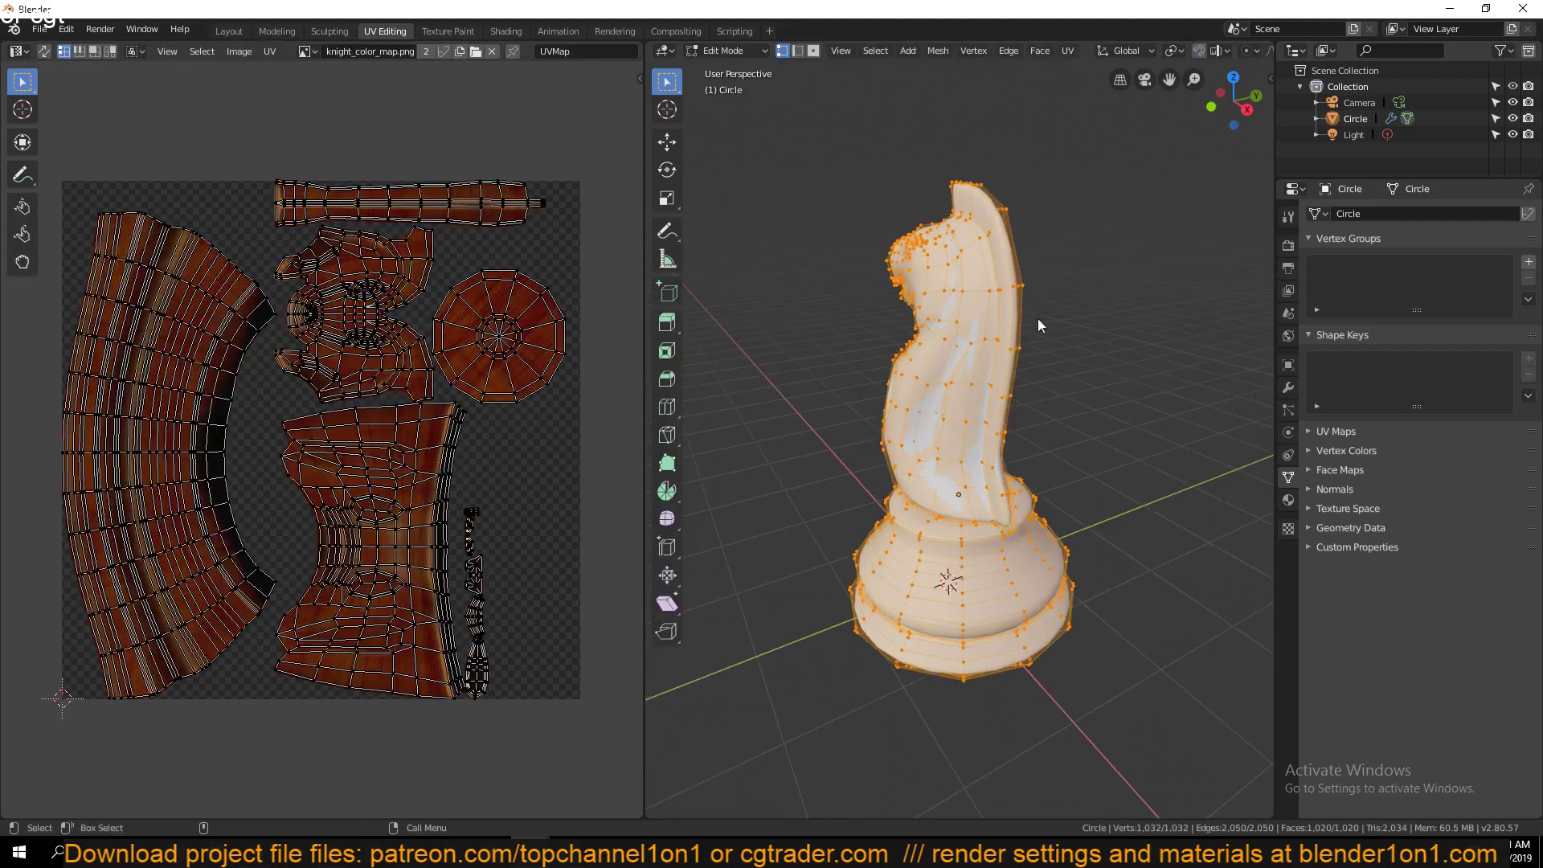
pyautogui.press('Tab')
# View color_map.001, knight_color_map.png and Render Result in the image editor, ending on knight_color_map.png
pyautogui.click(217, 51)
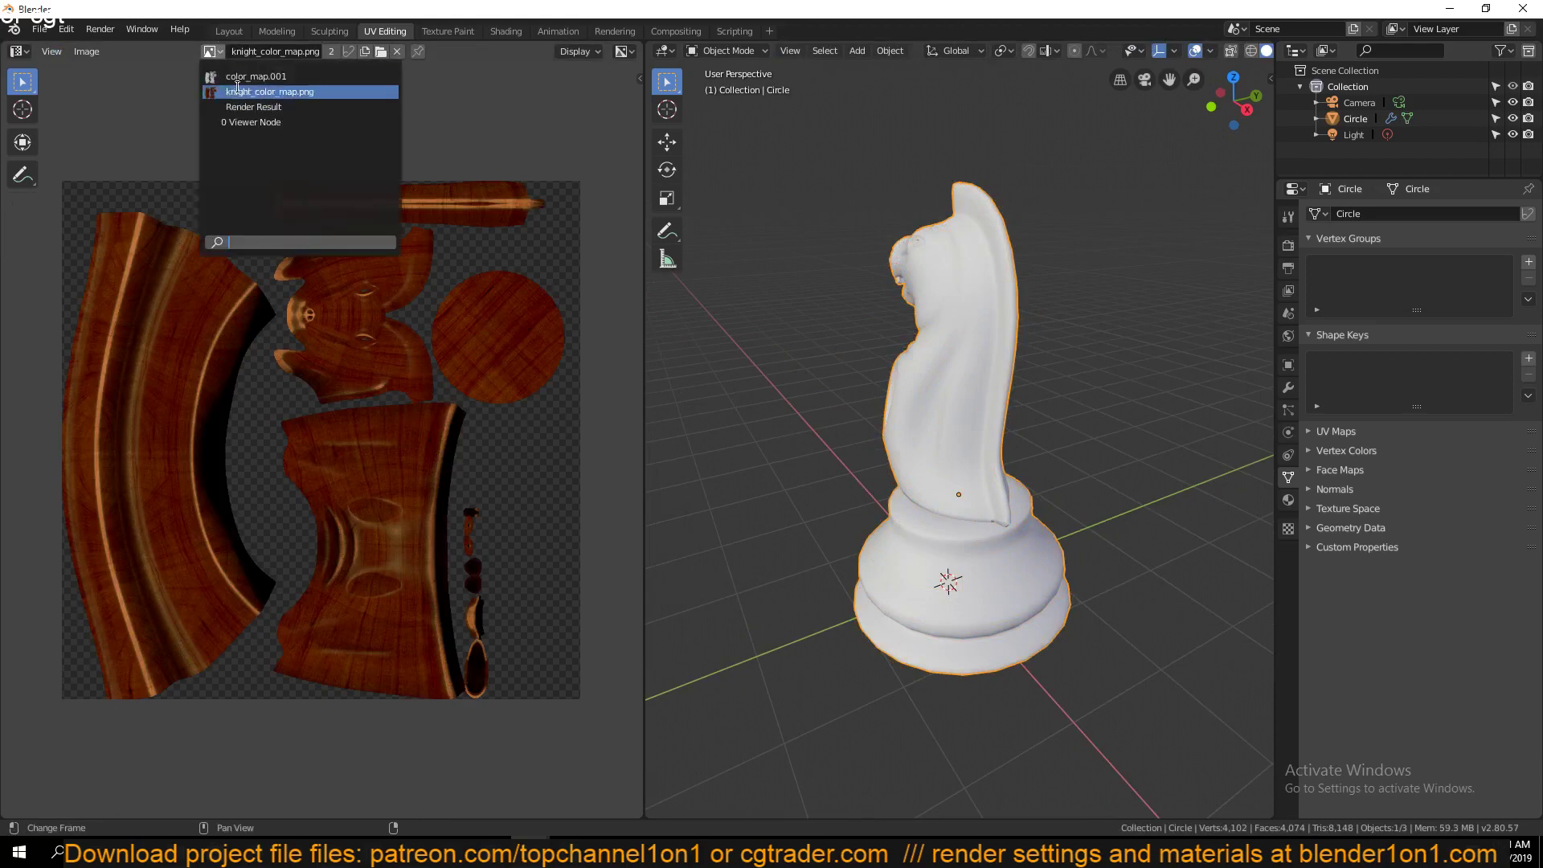
pyautogui.click(227, 82)
pyautogui.click(222, 53)
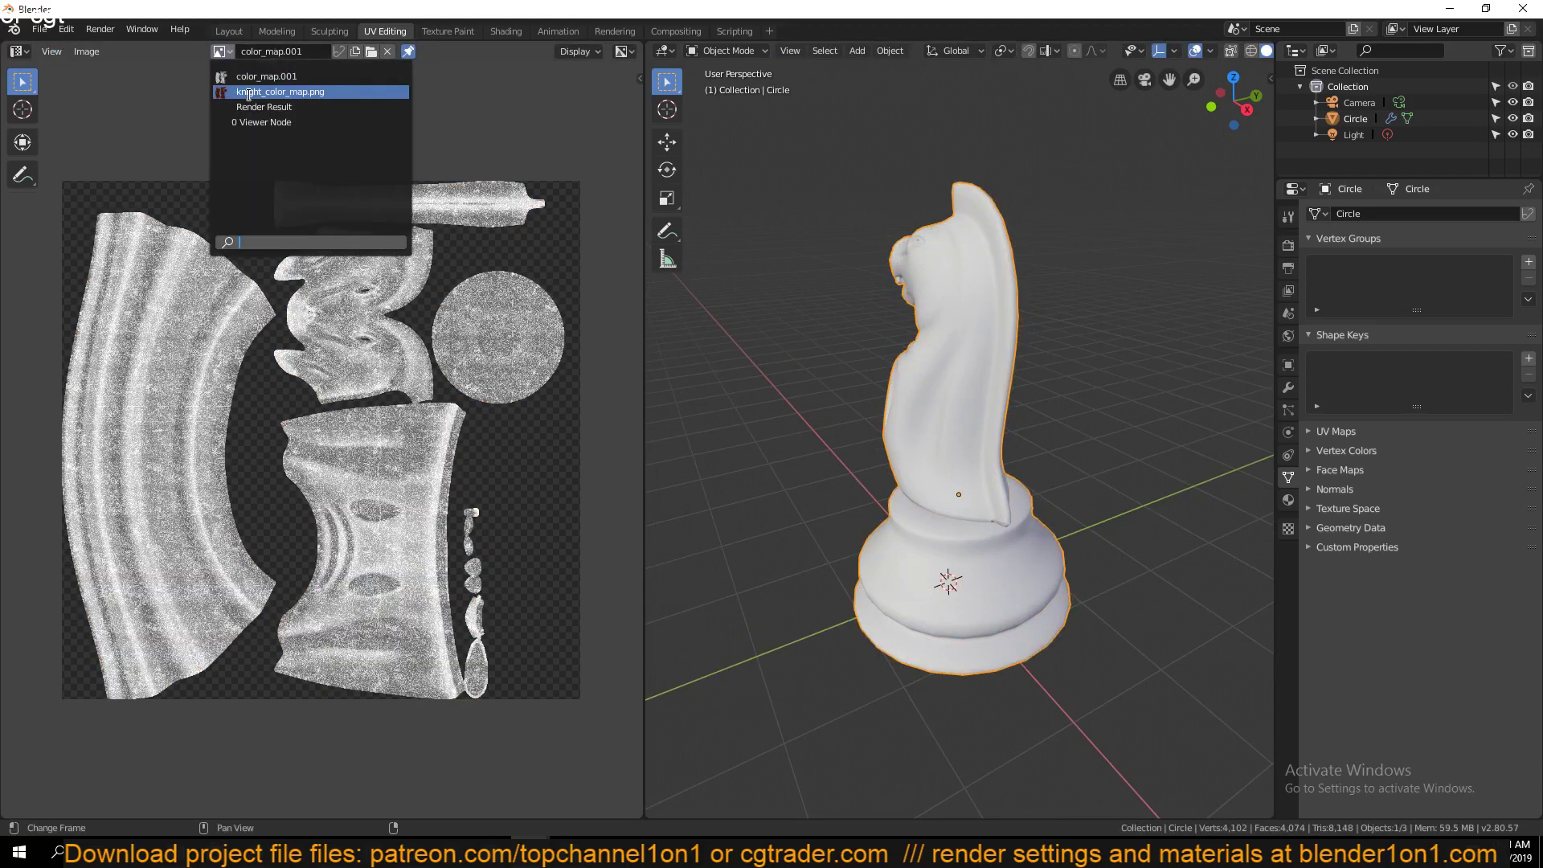
pyautogui.click(248, 93)
pyautogui.click(220, 51)
pyautogui.click(233, 107)
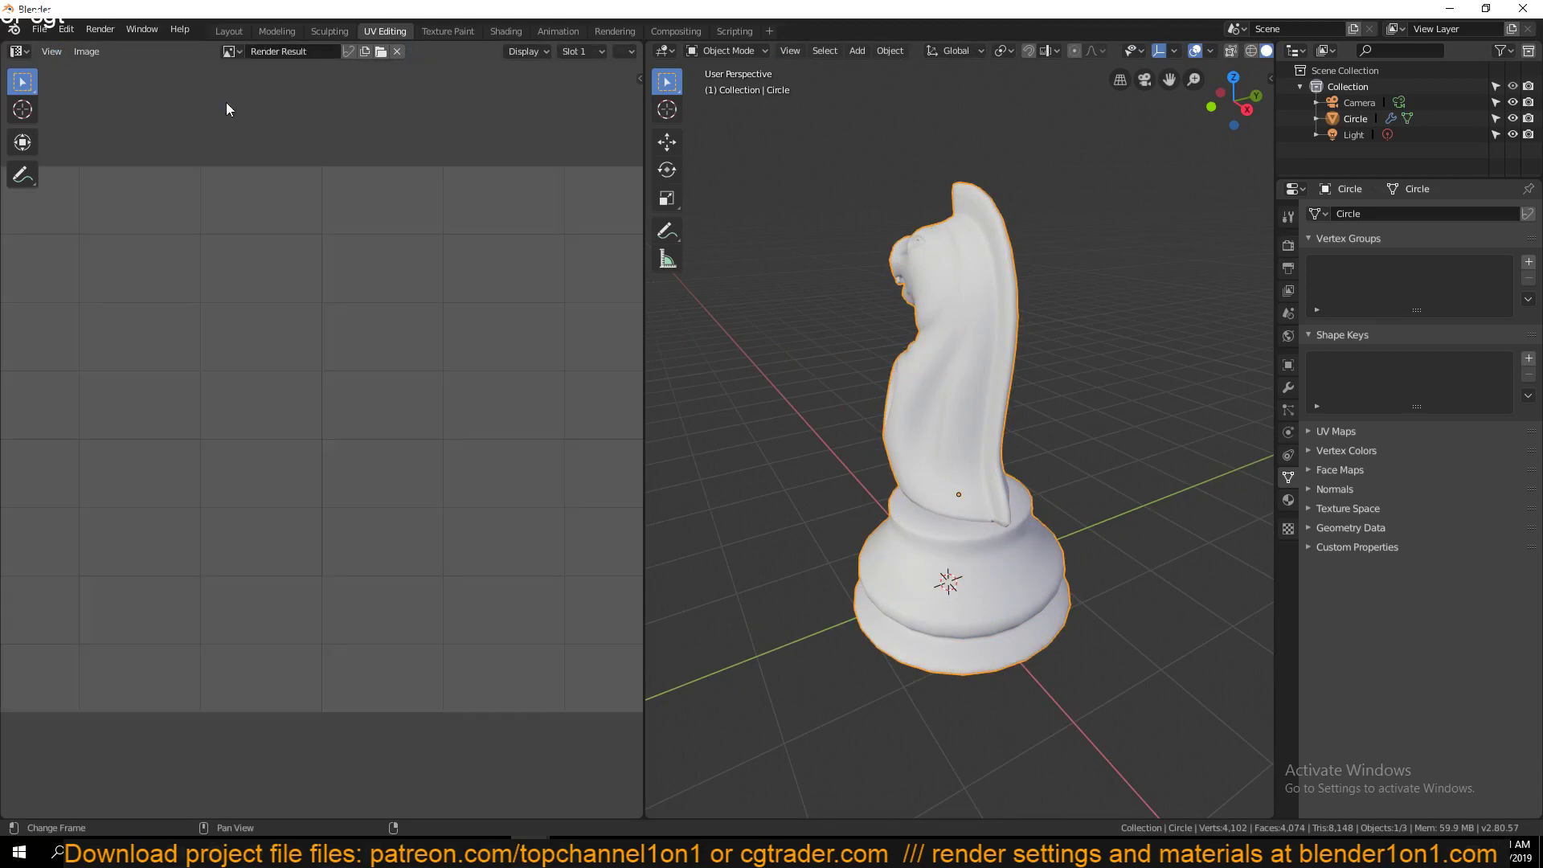
pyautogui.click(226, 53)
pyautogui.click(241, 90)
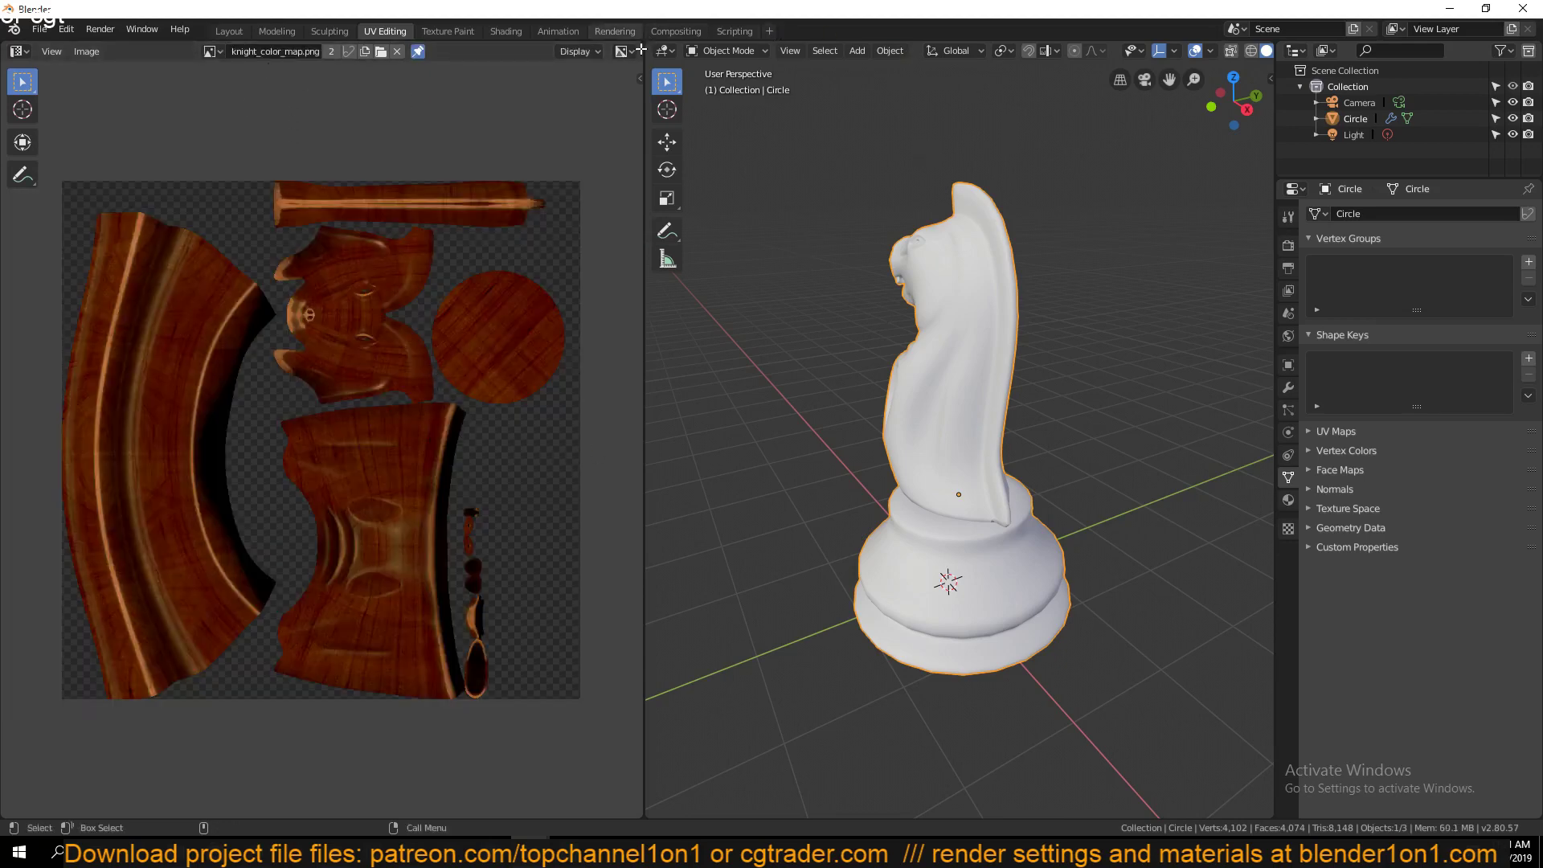
# In the Shading workspace, pull aside the knight_color_map.png node feeding Transmission and preview its output on the knight
pyautogui.click(515, 31)
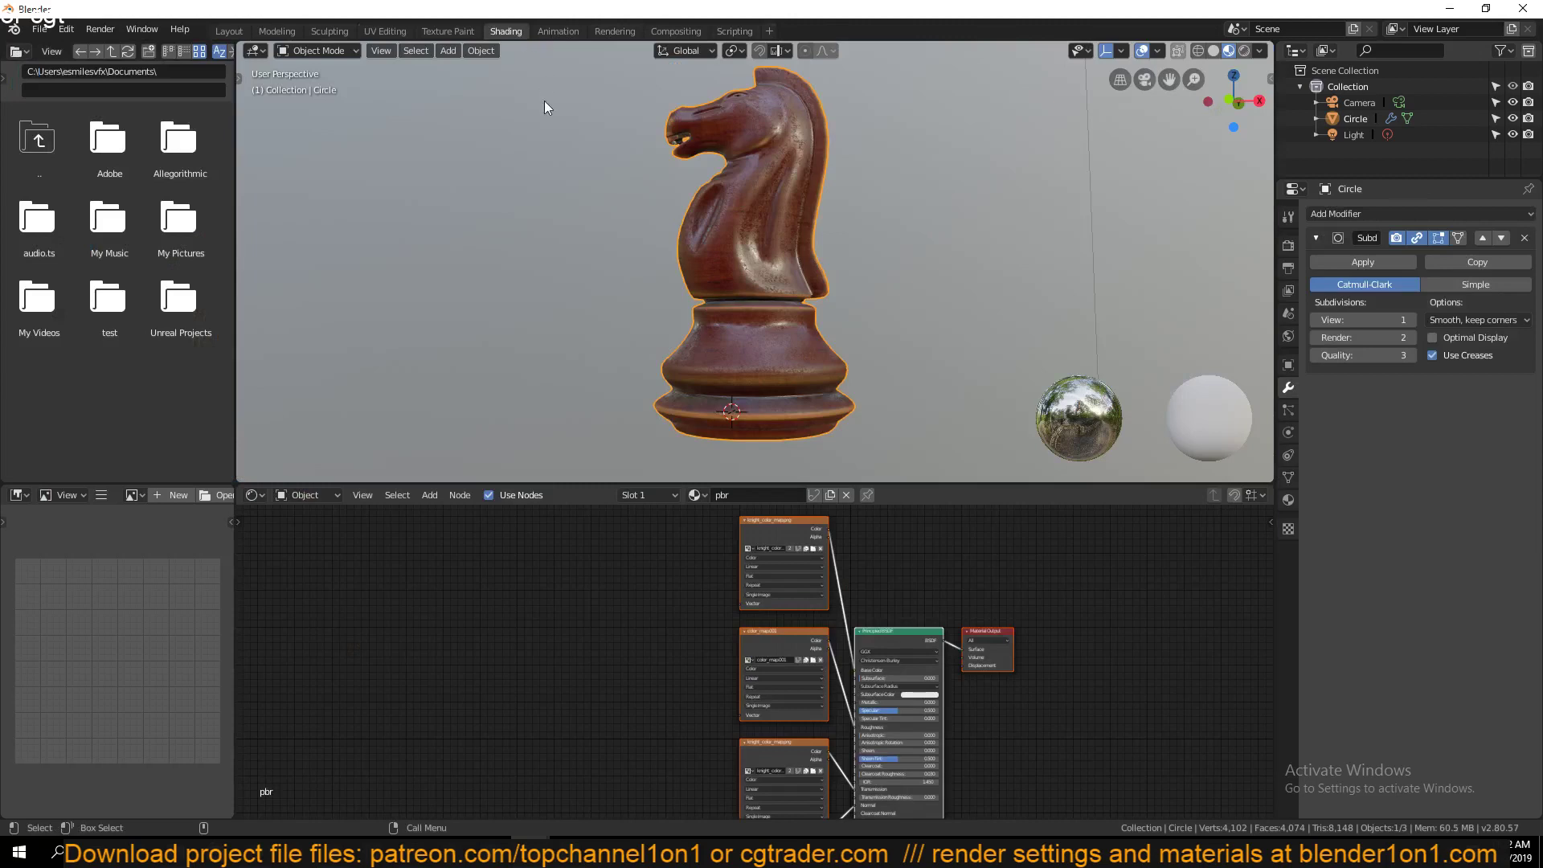
pyautogui.moveTo(871, 339); pyautogui.dragTo(674, 269, button='middle')
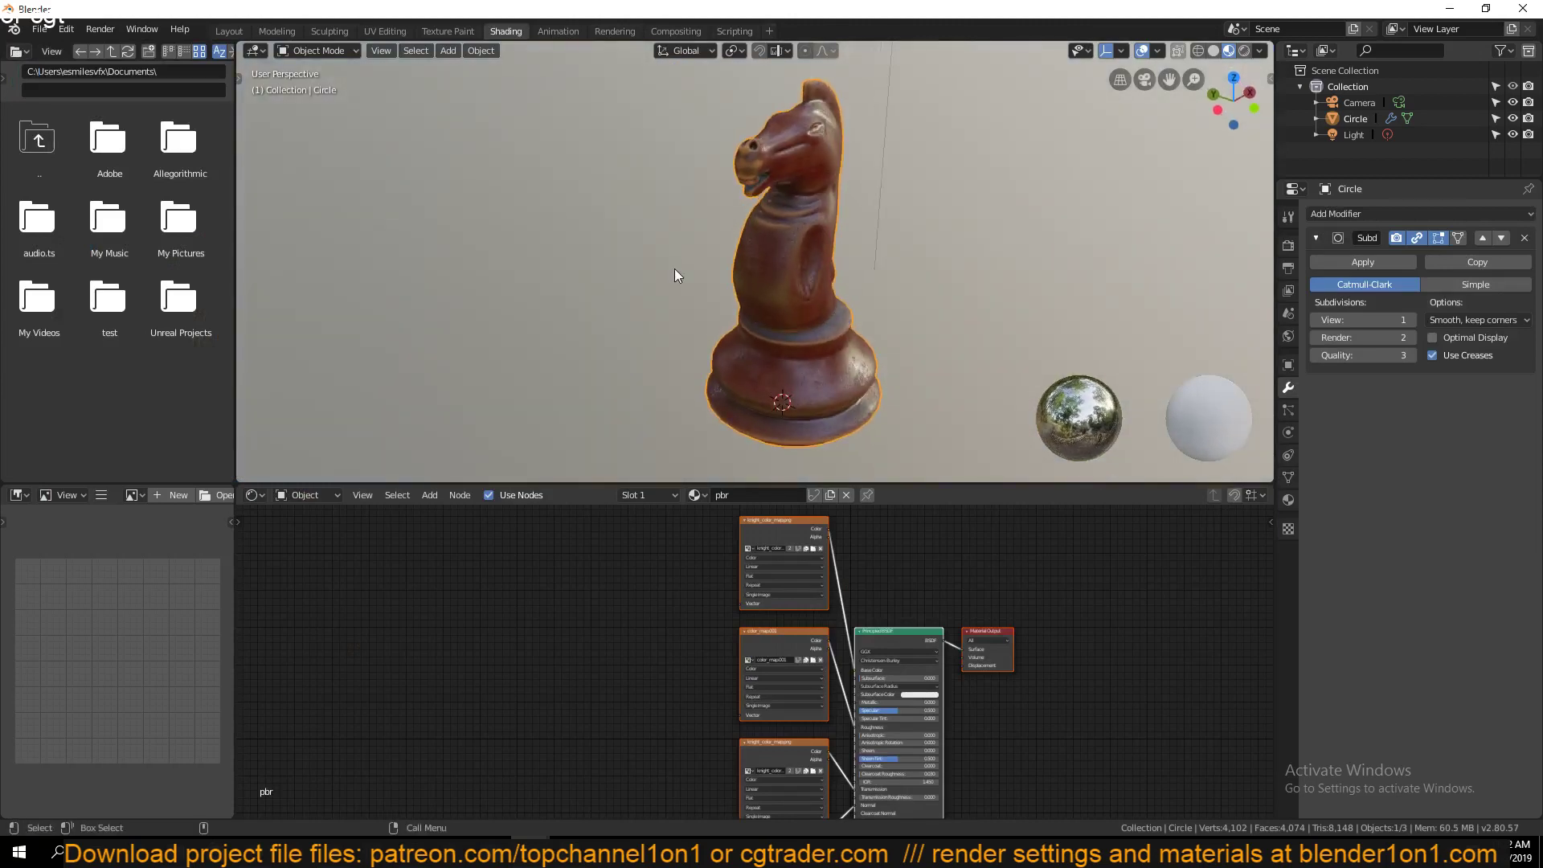
pyautogui.moveTo(566, 132); pyautogui.dragTo(665, 232, button='middle')
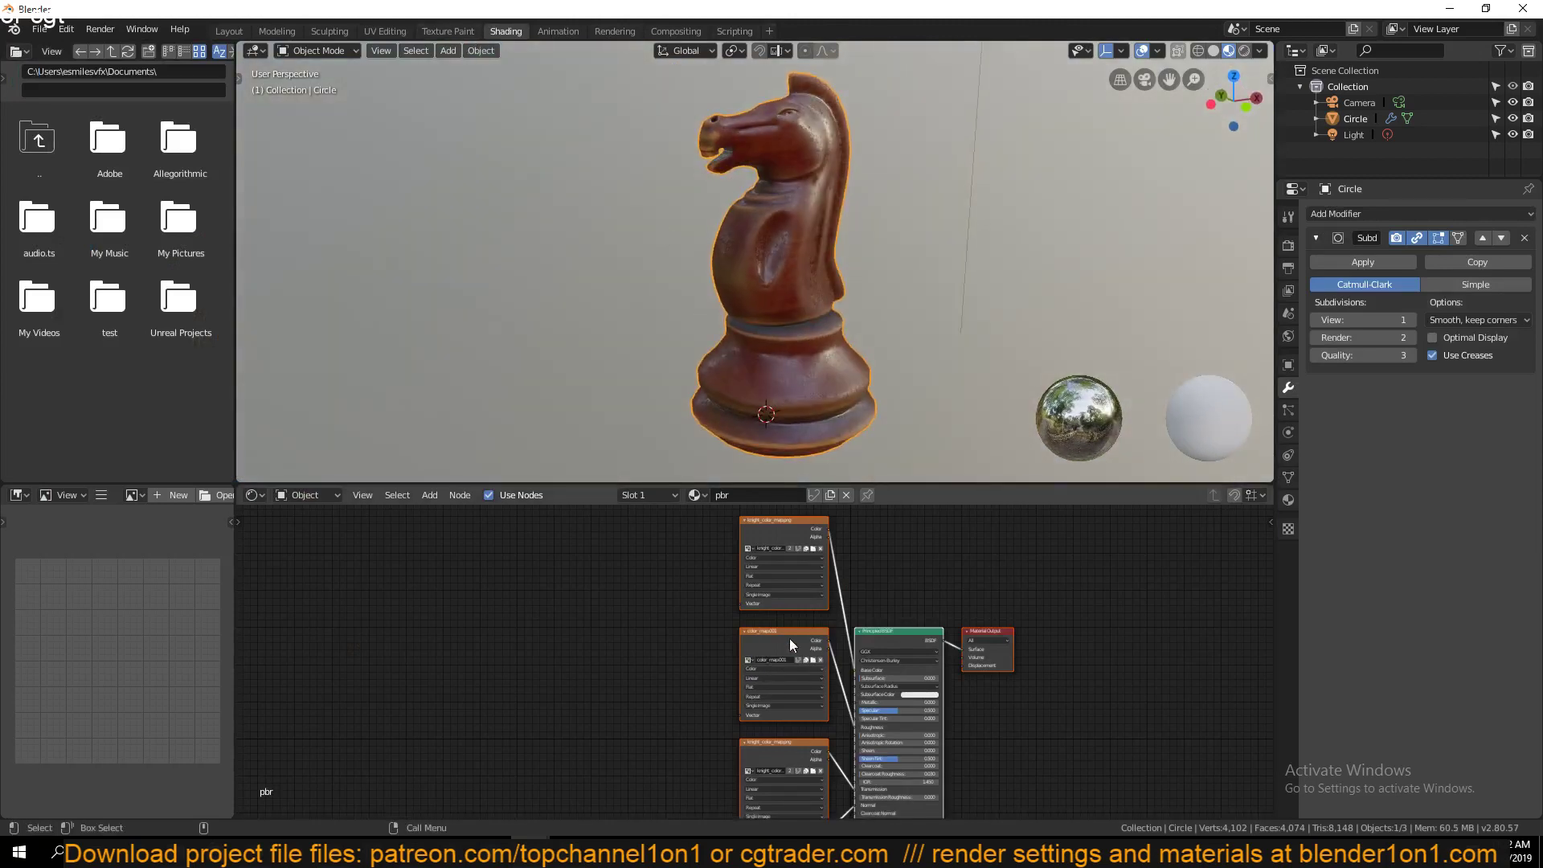
pyautogui.moveTo(790, 614); pyautogui.dragTo(775, 540, button='middle')
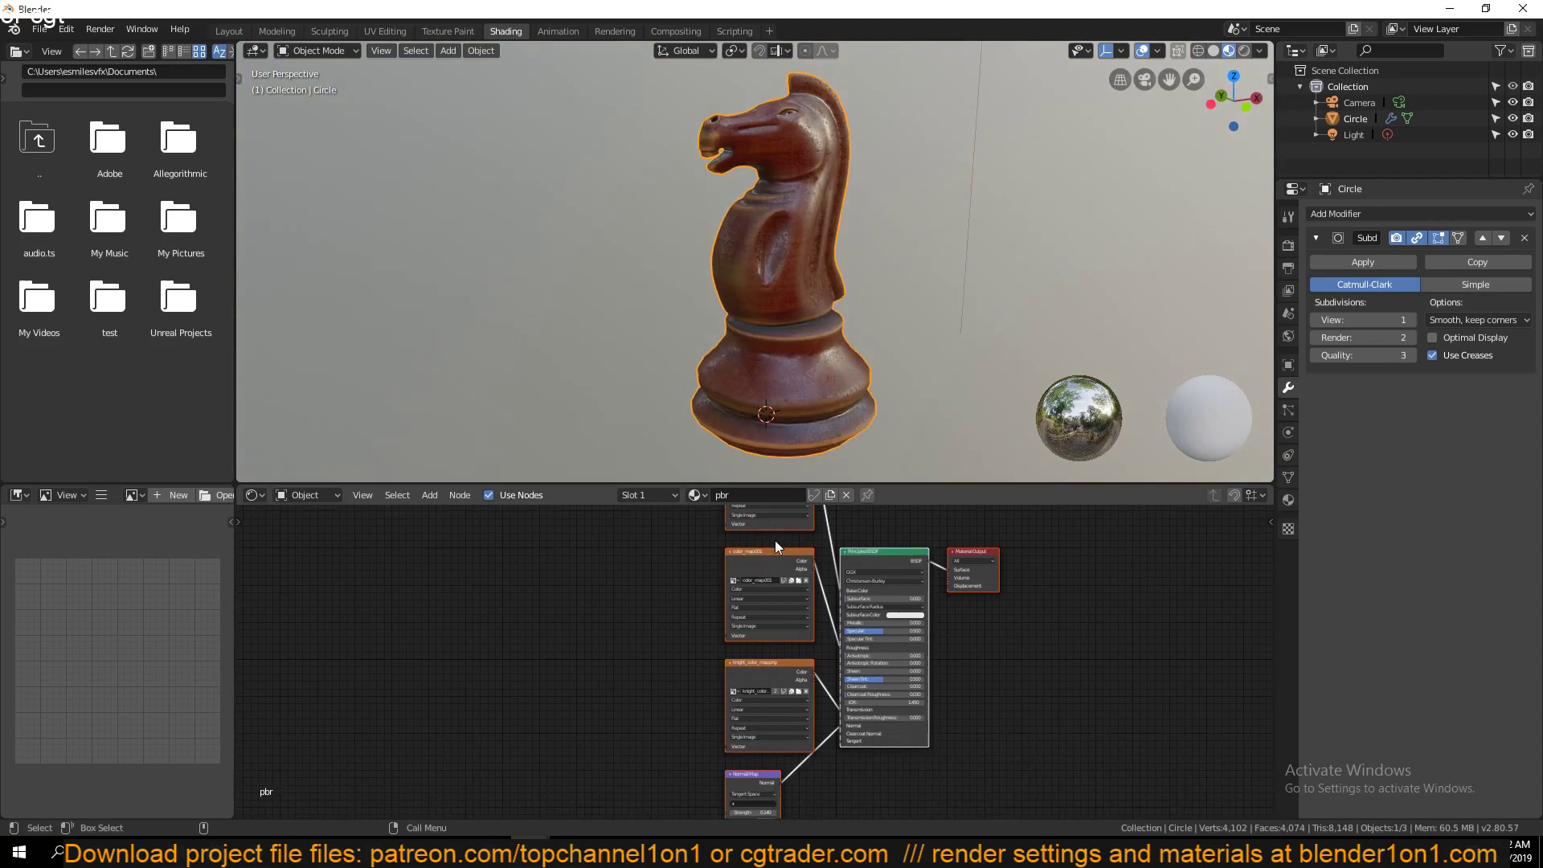
pyautogui.click(761, 674)
pyautogui.moveTo(761, 672); pyautogui.dragTo(743, 703, button='middle')
pyautogui.moveTo(751, 702); pyautogui.dragTo(678, 702)
pyautogui.scroll(4, 829, 729)
pyautogui.keyDown('ctrl'); pyautogui.keyDown('shift'); pyautogui.click(654, 721); pyautogui.keyUp('shift'); pyautogui.keyUp('ctrl')
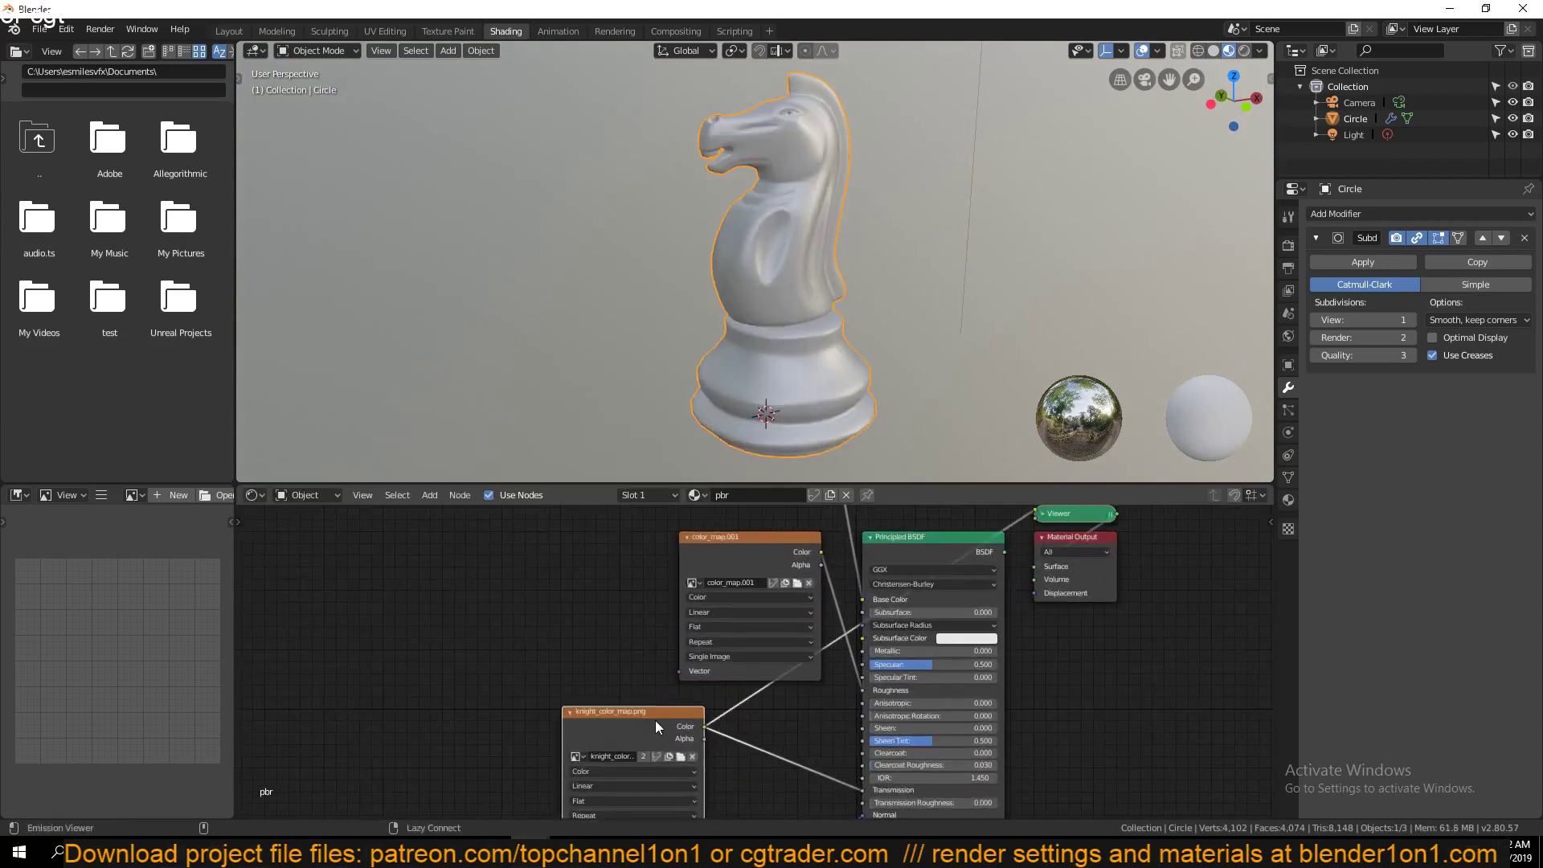
pyautogui.moveTo(697, 220); pyautogui.dragTo(861, 175, button='middle')
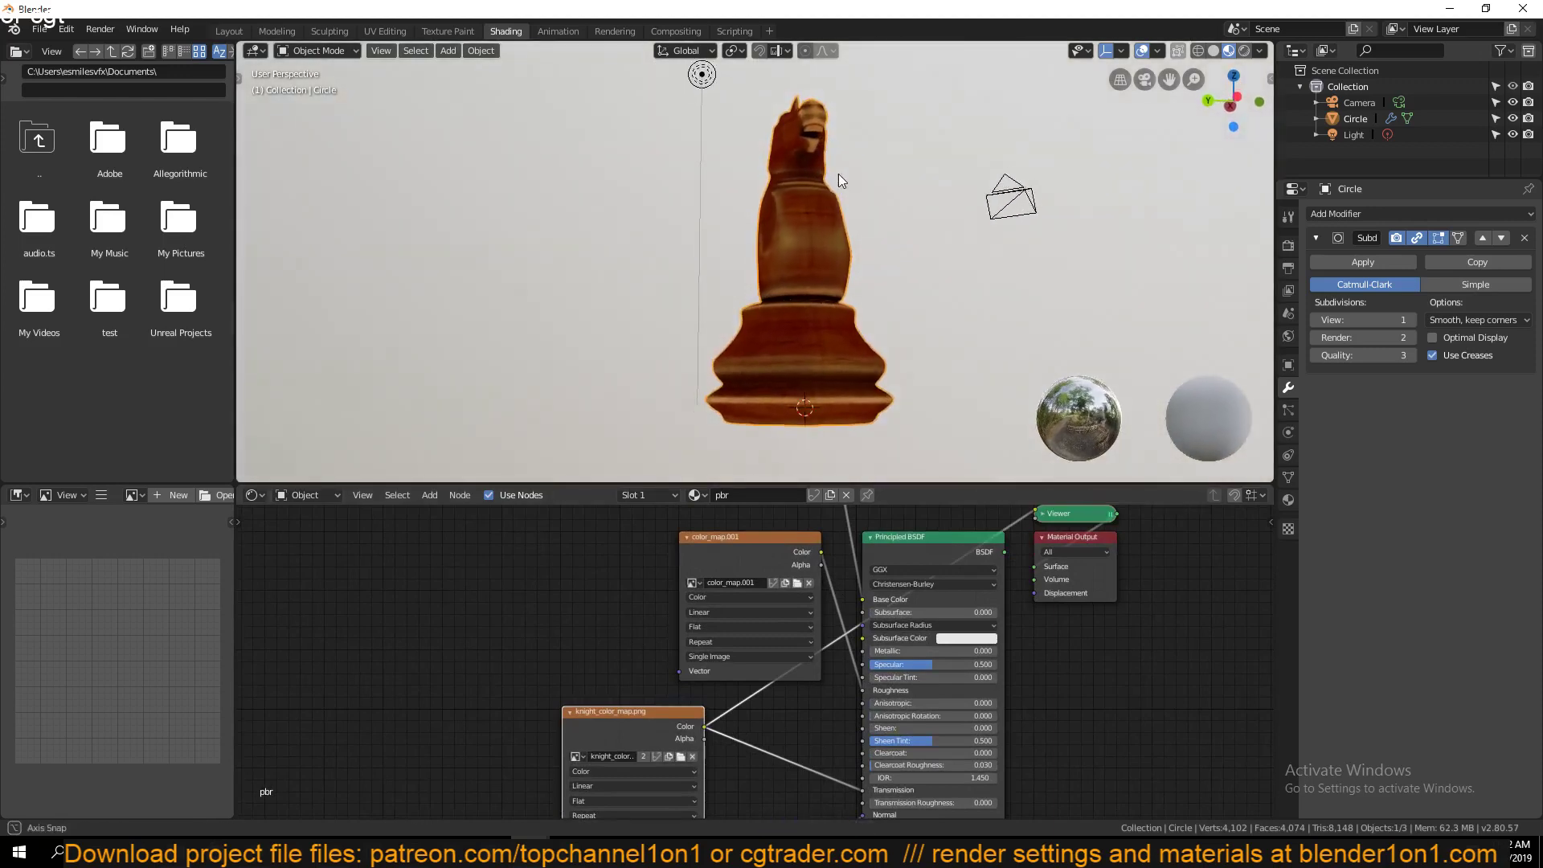
# Delete the knight_color_map.png node feeding Transmission and reconnect the Principled BSDF to the Material Output
pyautogui.press('x')
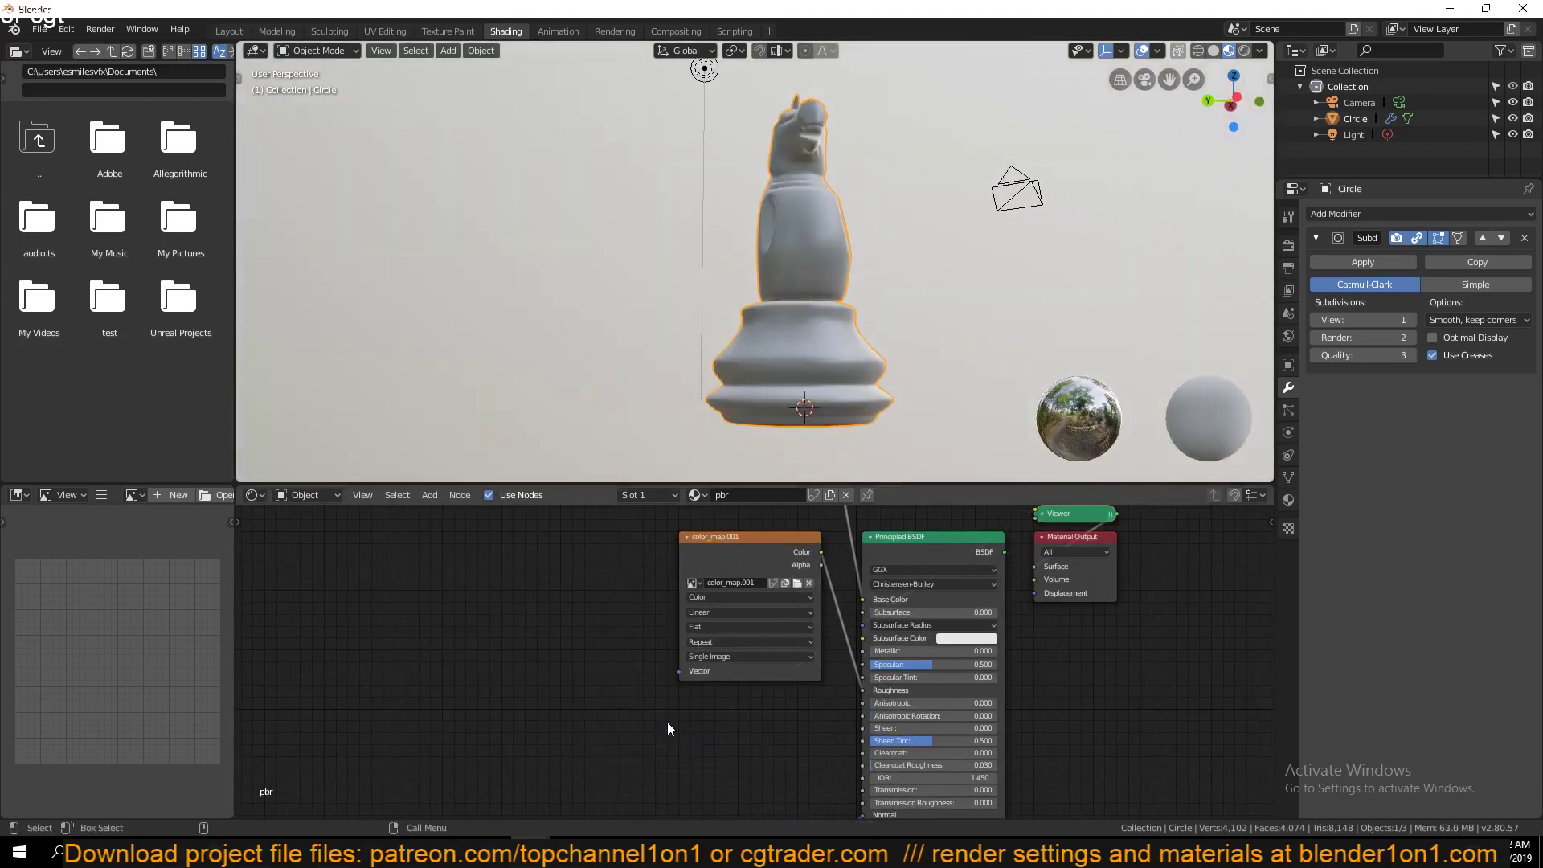
pyautogui.keyDown('ctrl'); pyautogui.keyDown('shift'); pyautogui.click(948, 548); pyautogui.keyUp('shift'); pyautogui.keyUp('ctrl')
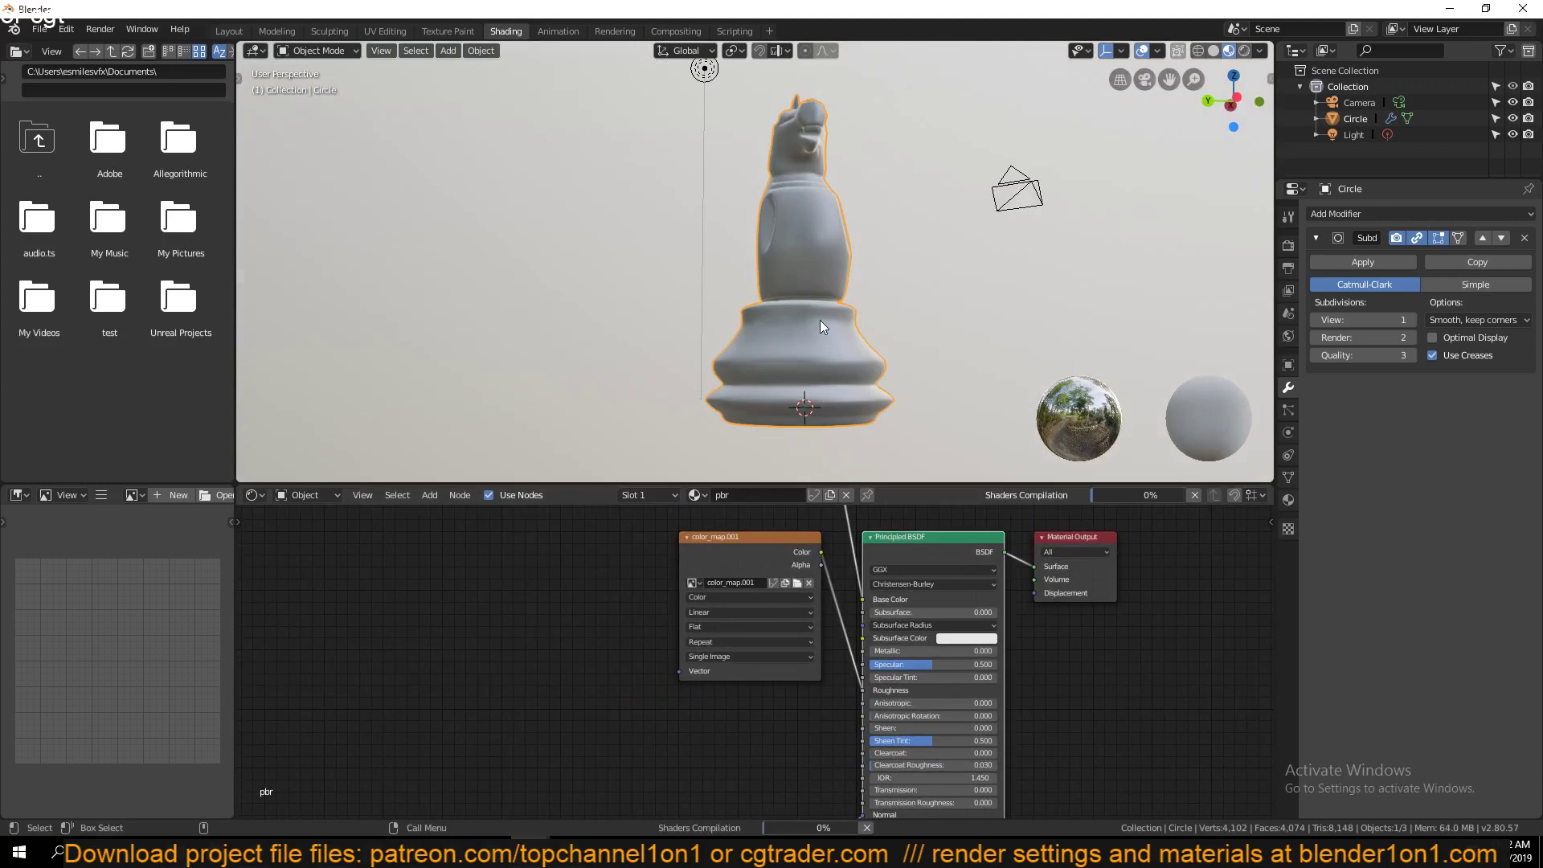
pyautogui.moveTo(820, 320); pyautogui.dragTo(725, 389, button='middle')
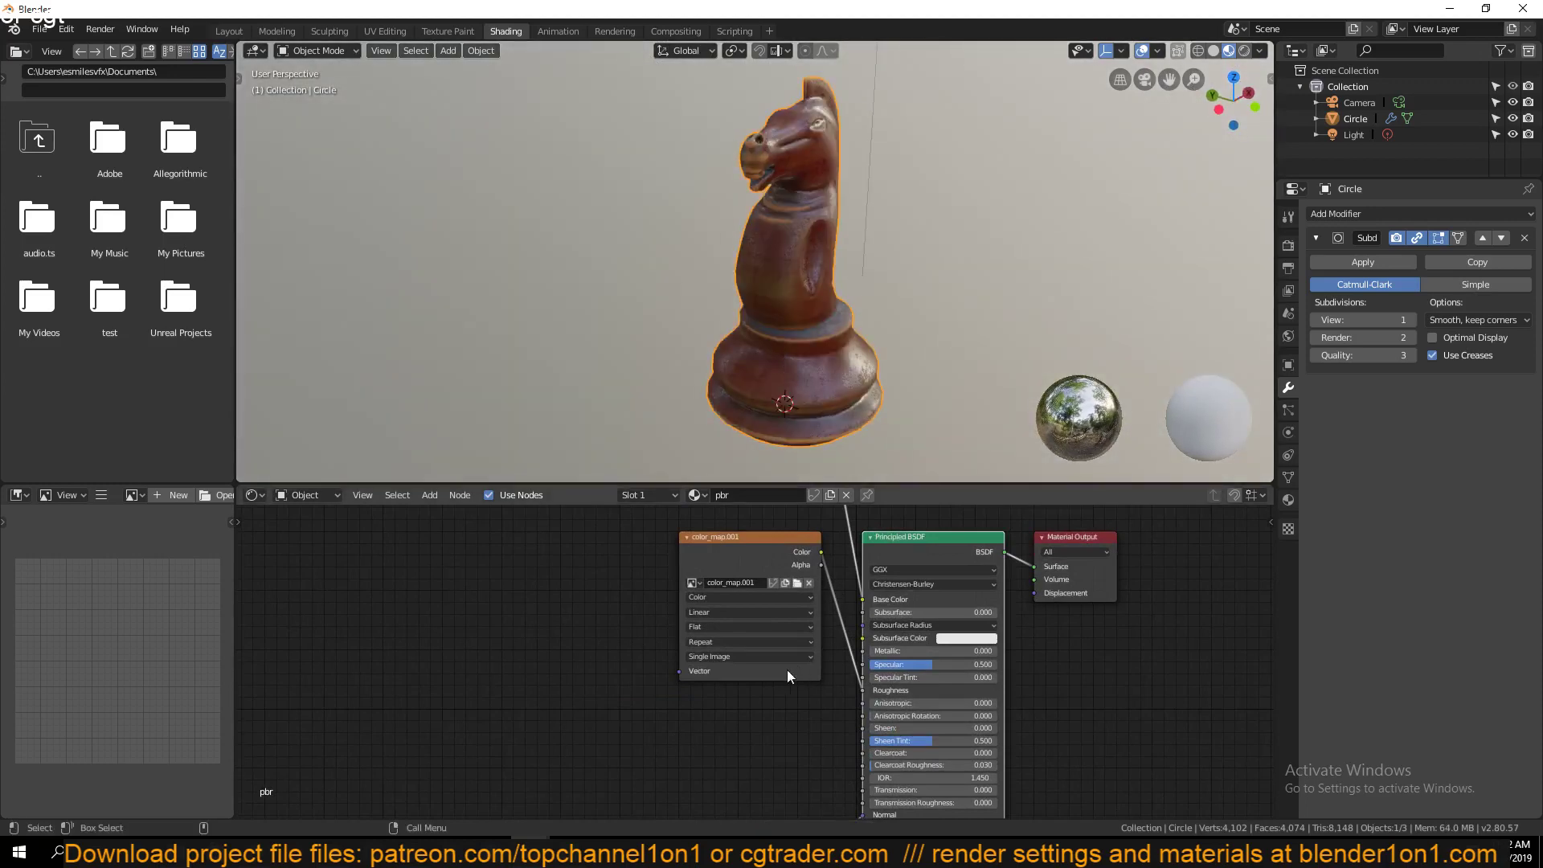
# Move the color_map.001 node away from the Principled BSDF and load knight_roughness_map.png into it, picking the file from thumbnails
pyautogui.moveTo(787, 669); pyautogui.dragTo(707, 728, button='middle')
pyautogui.moveTo(623, 551); pyautogui.dragTo(719, 667, button='middle')
pyautogui.scroll(1, 741, 620)
pyautogui.scroll(2, 740, 620)
pyautogui.scroll(1, 832, 594)
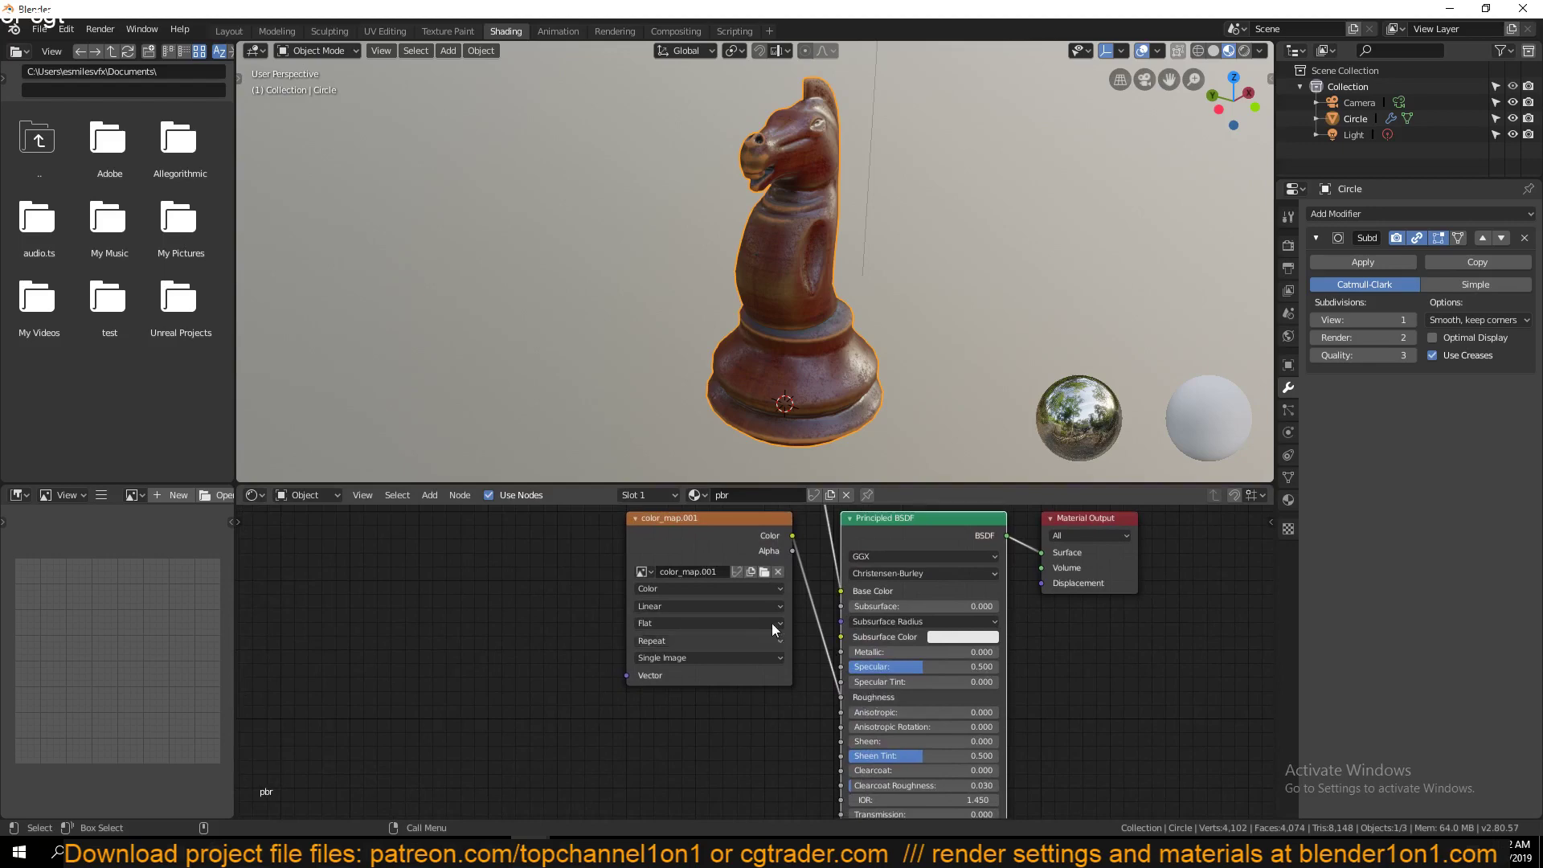
pyautogui.moveTo(731, 554); pyautogui.dragTo(664, 597)
pyautogui.click(688, 619)
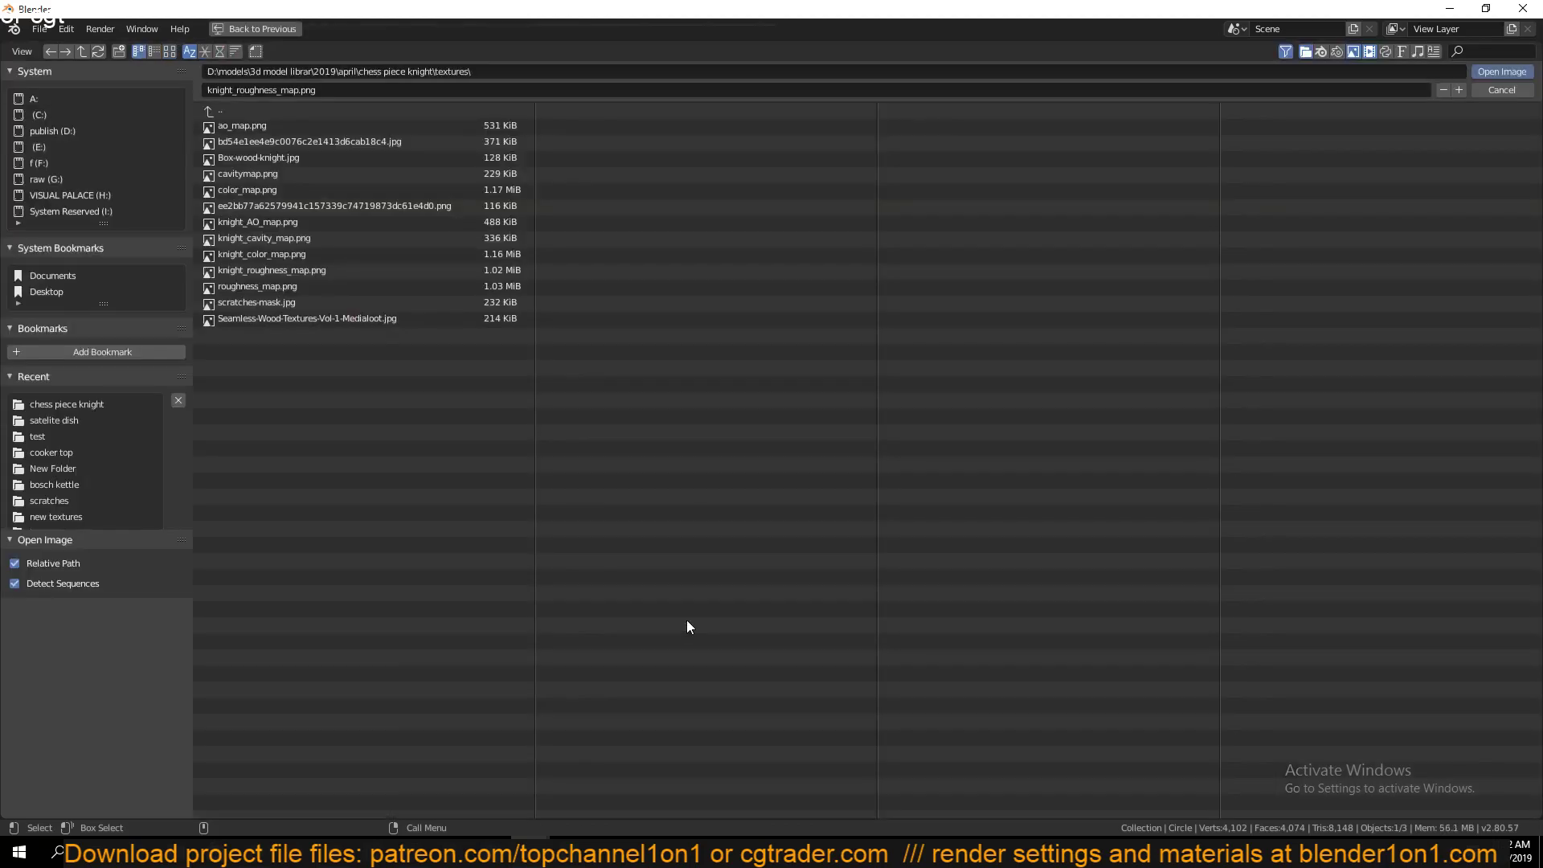
pyautogui.click(169, 50)
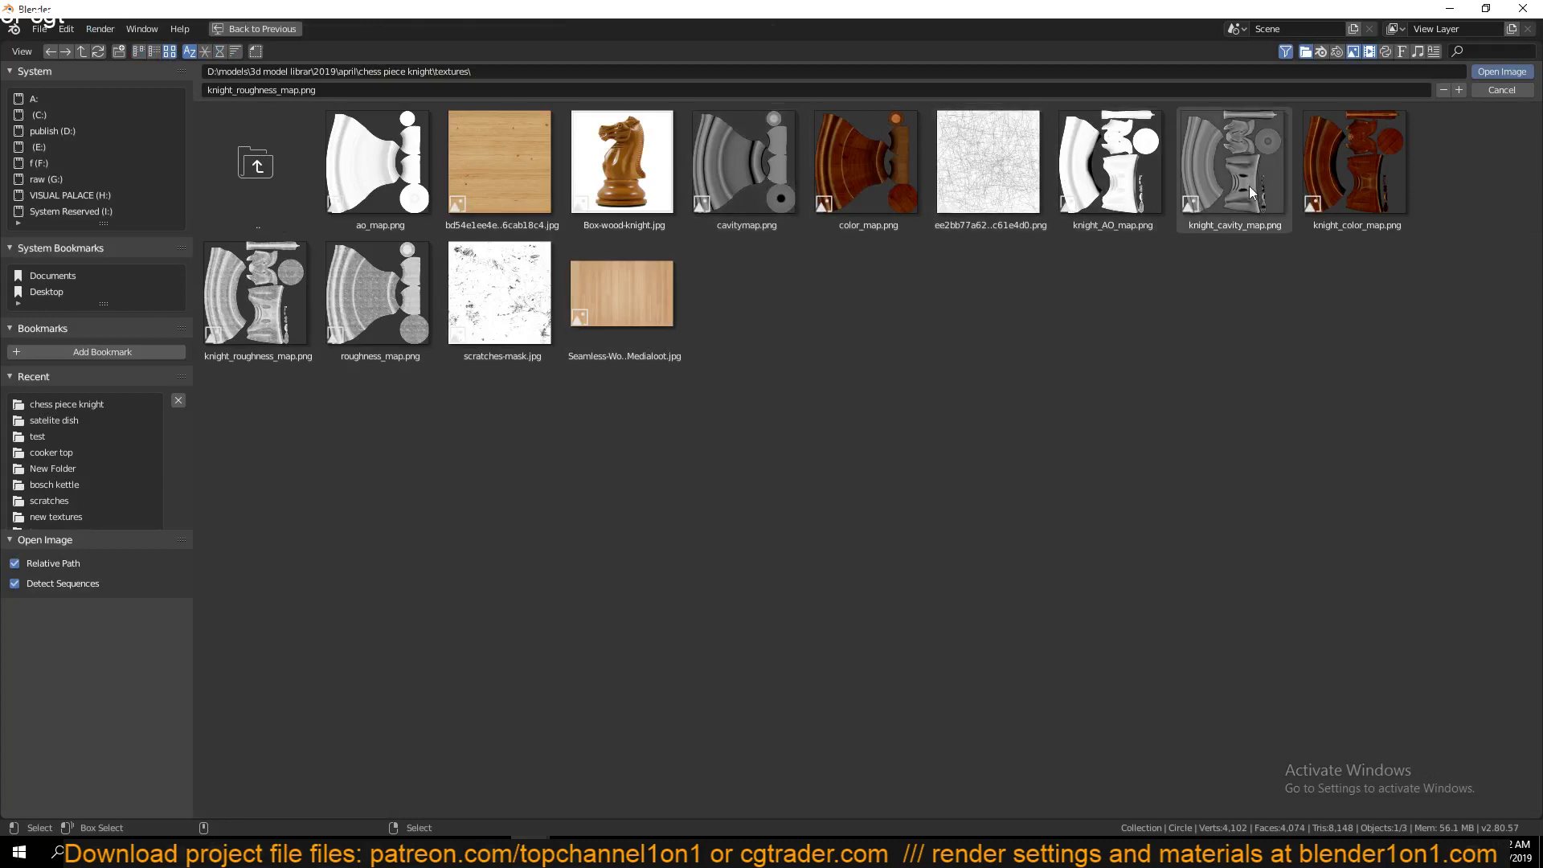
pyautogui.doubleClick(253, 298)
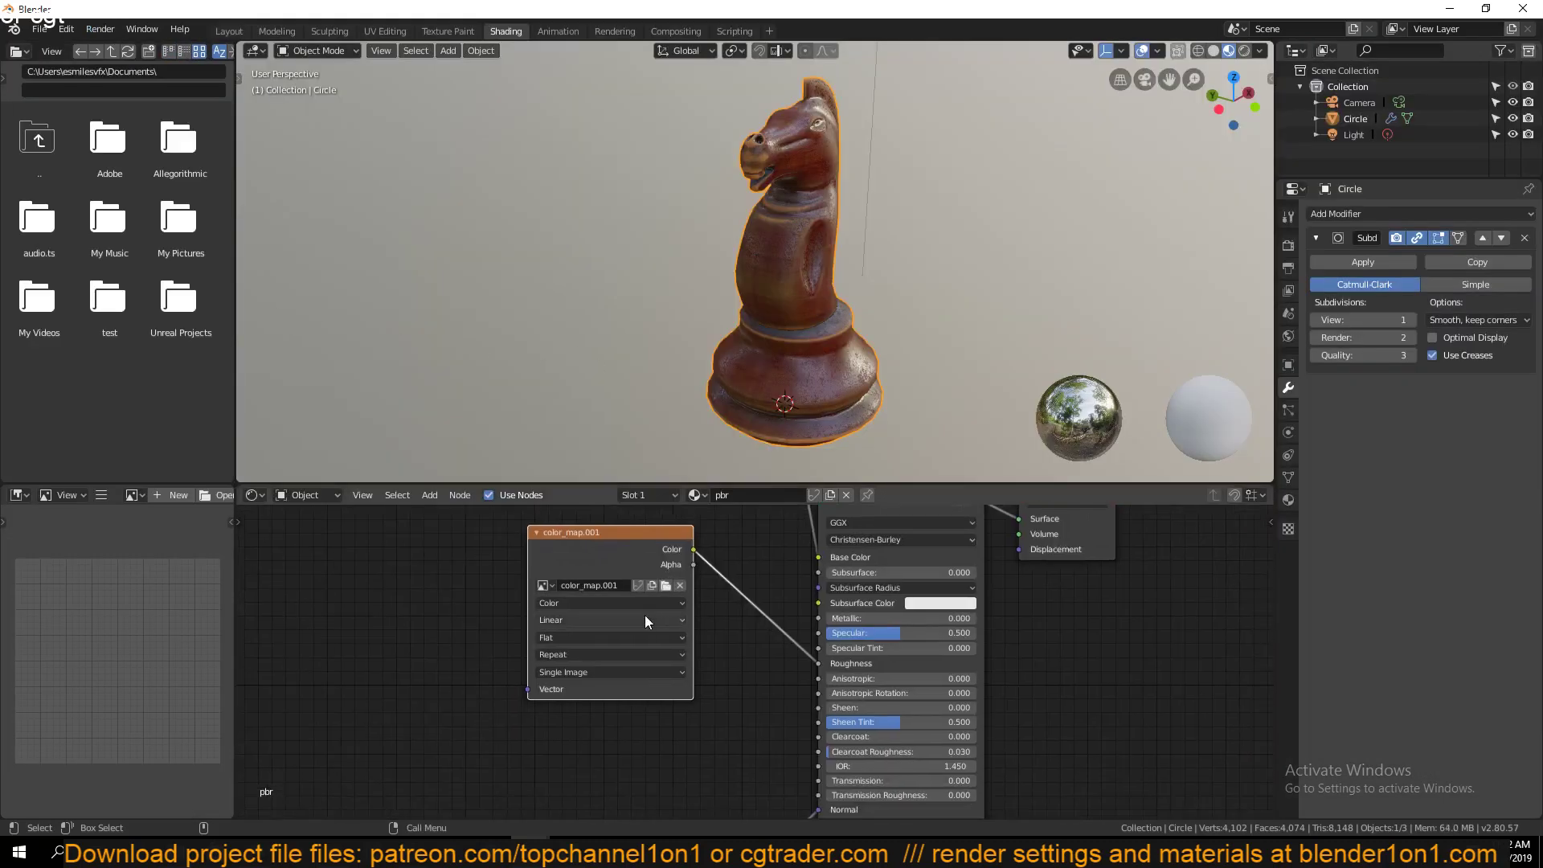
# Open knight_roughness_map.png once more in the image node connected to Roughness
pyautogui.scroll(-2, 754, 623)
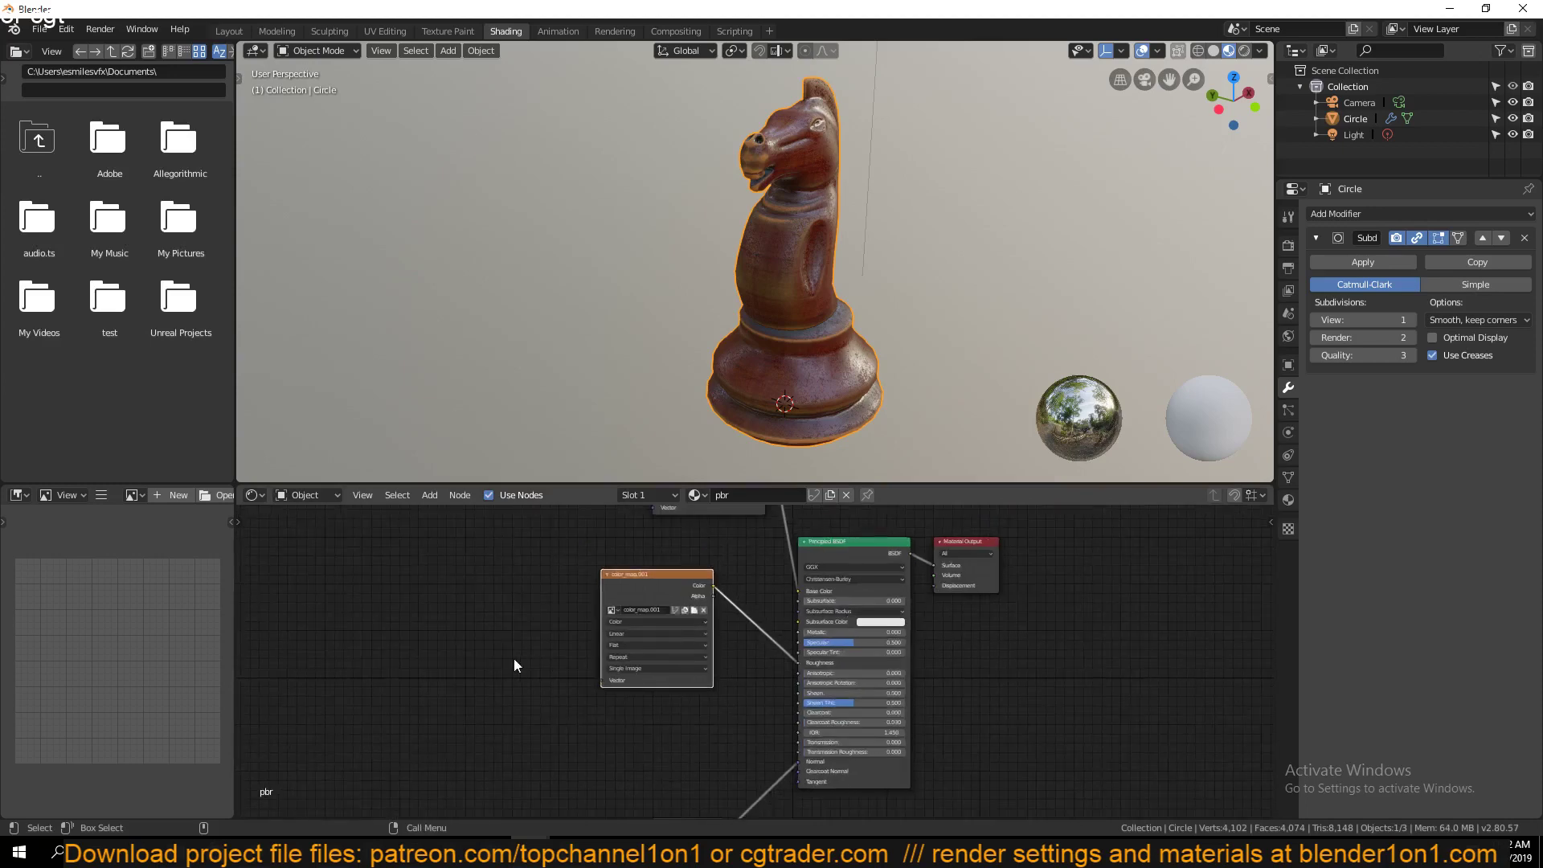
pyautogui.moveTo(514, 658); pyautogui.dragTo(720, 741, button='middle')
pyautogui.moveTo(894, 715); pyautogui.dragTo(727, 636, button='middle')
pyautogui.scroll(2, 727, 636)
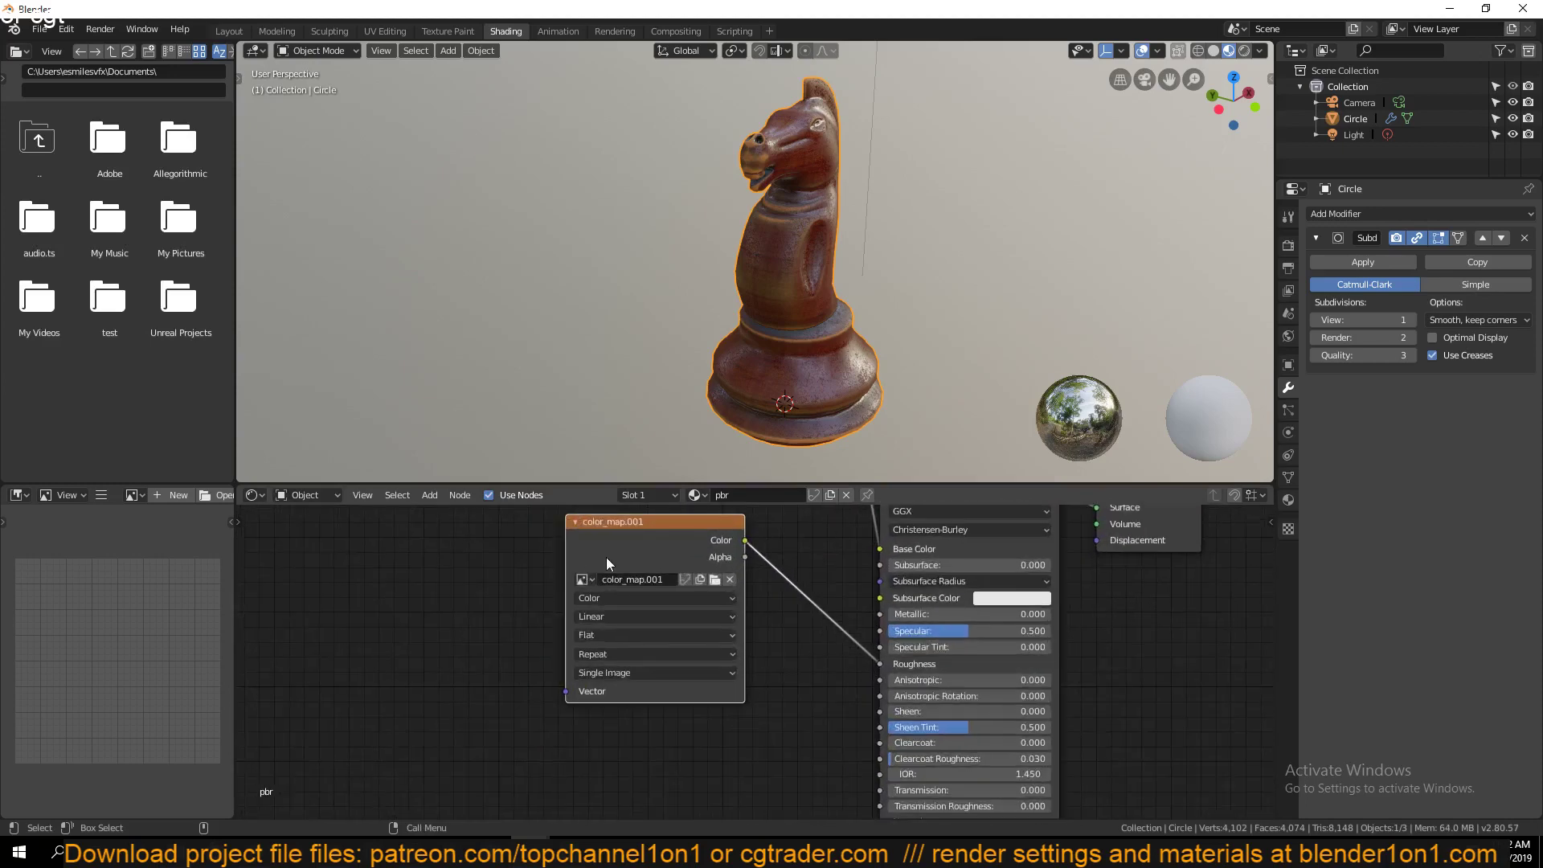
pyautogui.click(718, 580)
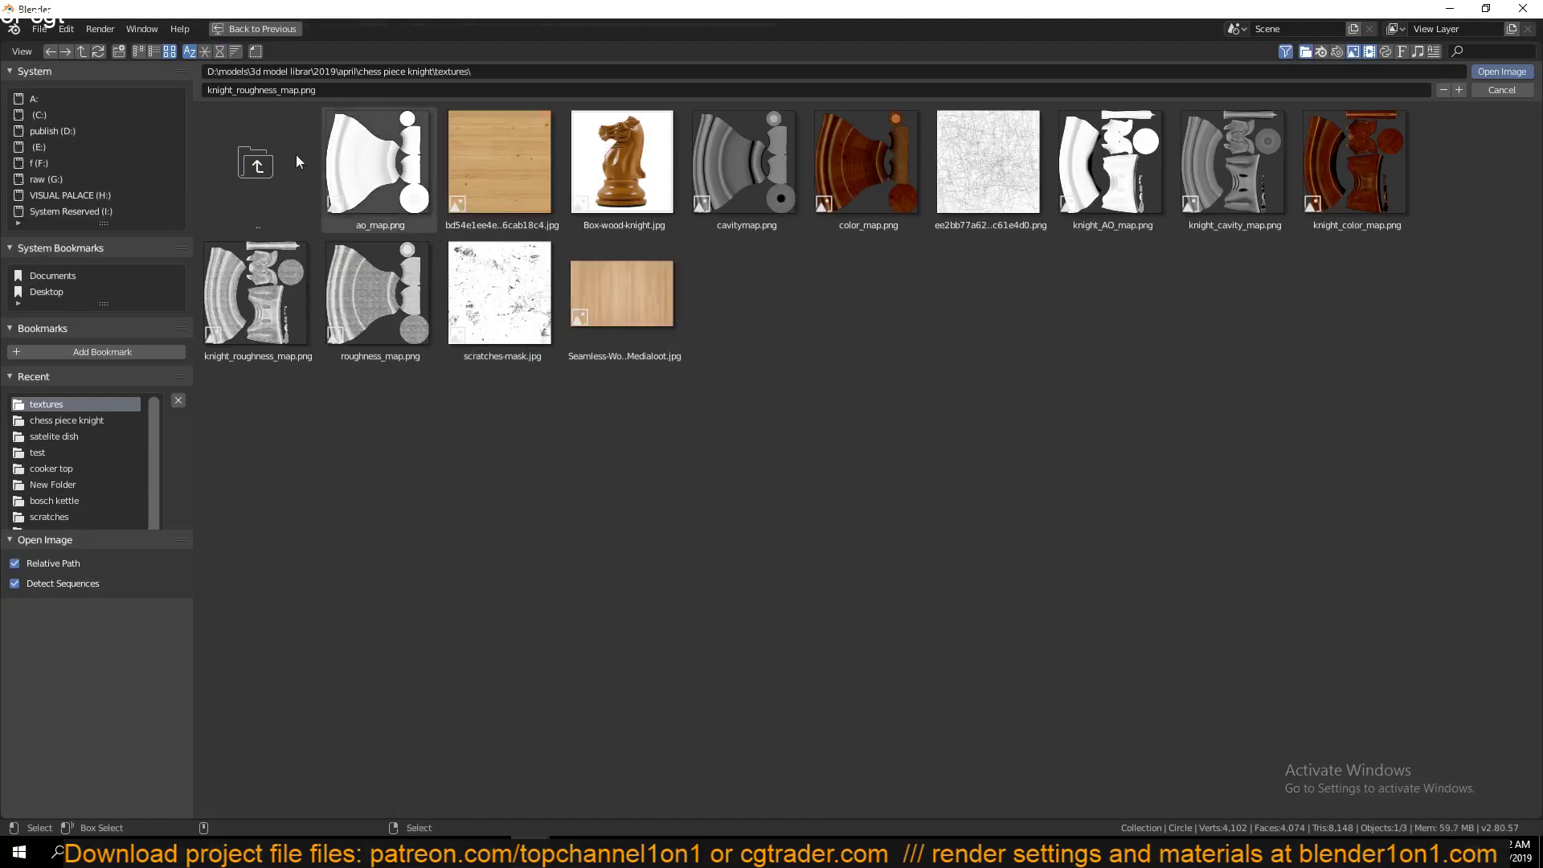
pyautogui.click(233, 322)
pyautogui.doubleClick(233, 321)
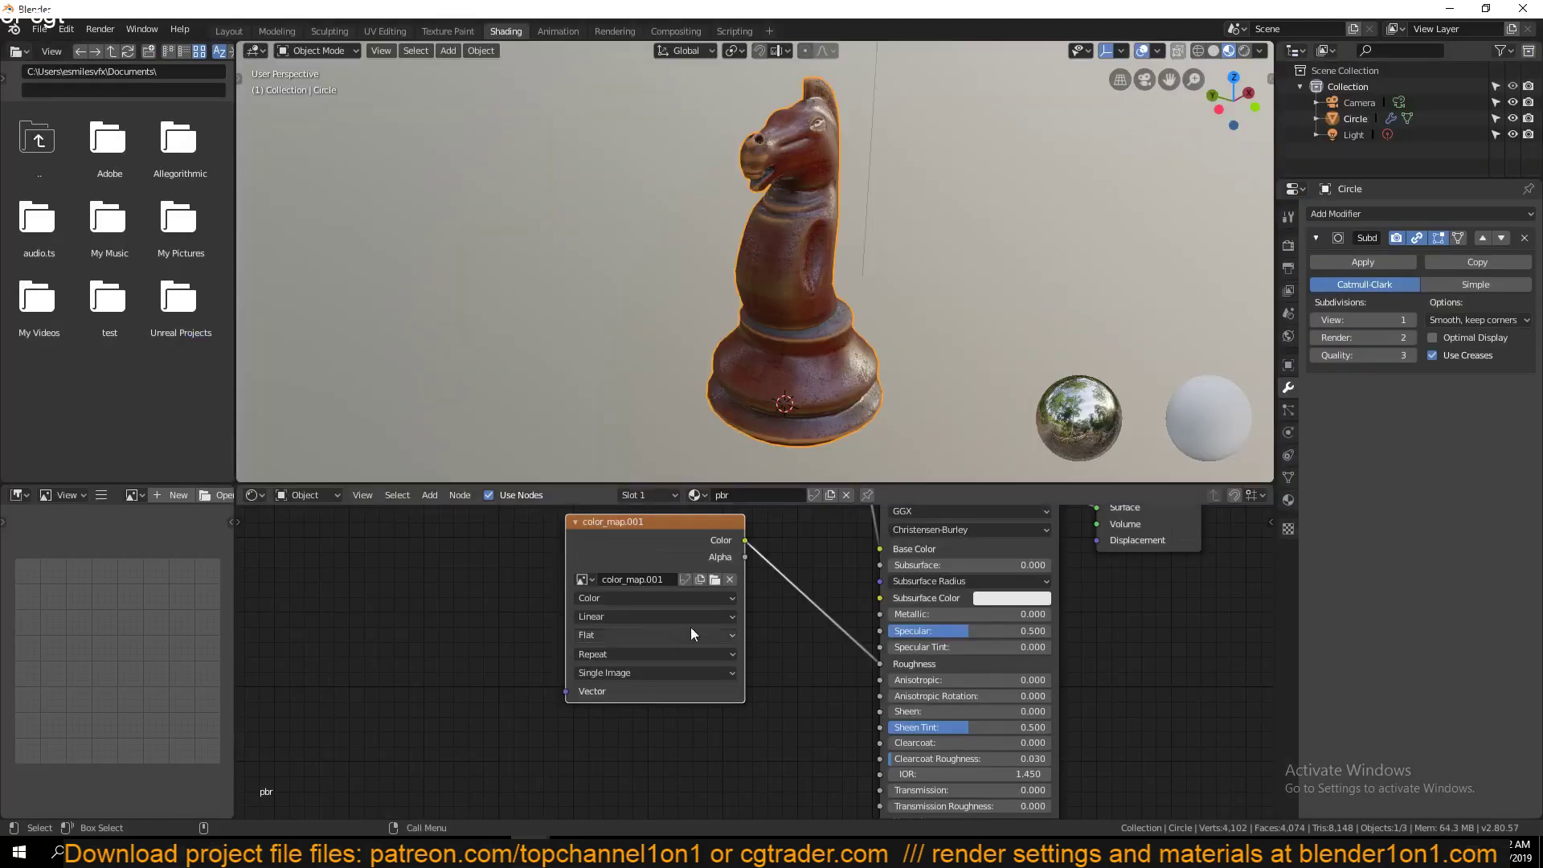
# Preview the roughness image on the knight up close, and restore the Principled BSDF as the material output
pyautogui.keyDown('ctrl'); pyautogui.keyDown('shift'); pyautogui.click(672, 548); pyautogui.keyUp('shift'); pyautogui.keyUp('ctrl')
pyautogui.scroll(6, 770, 167)
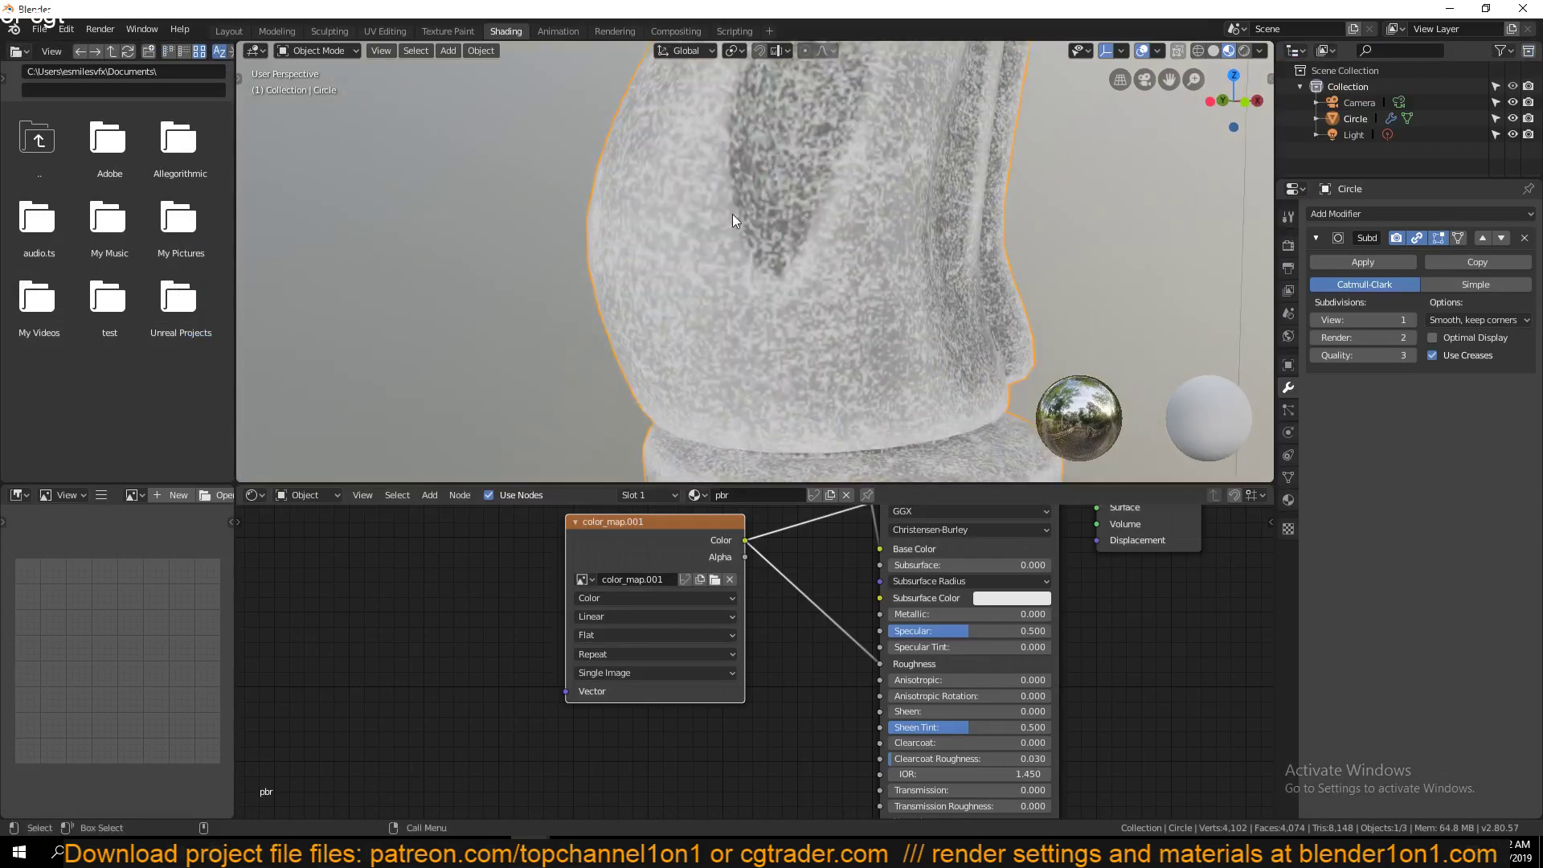
pyautogui.scroll(-5, 620, 304)
pyautogui.scroll(-3, 822, 770)
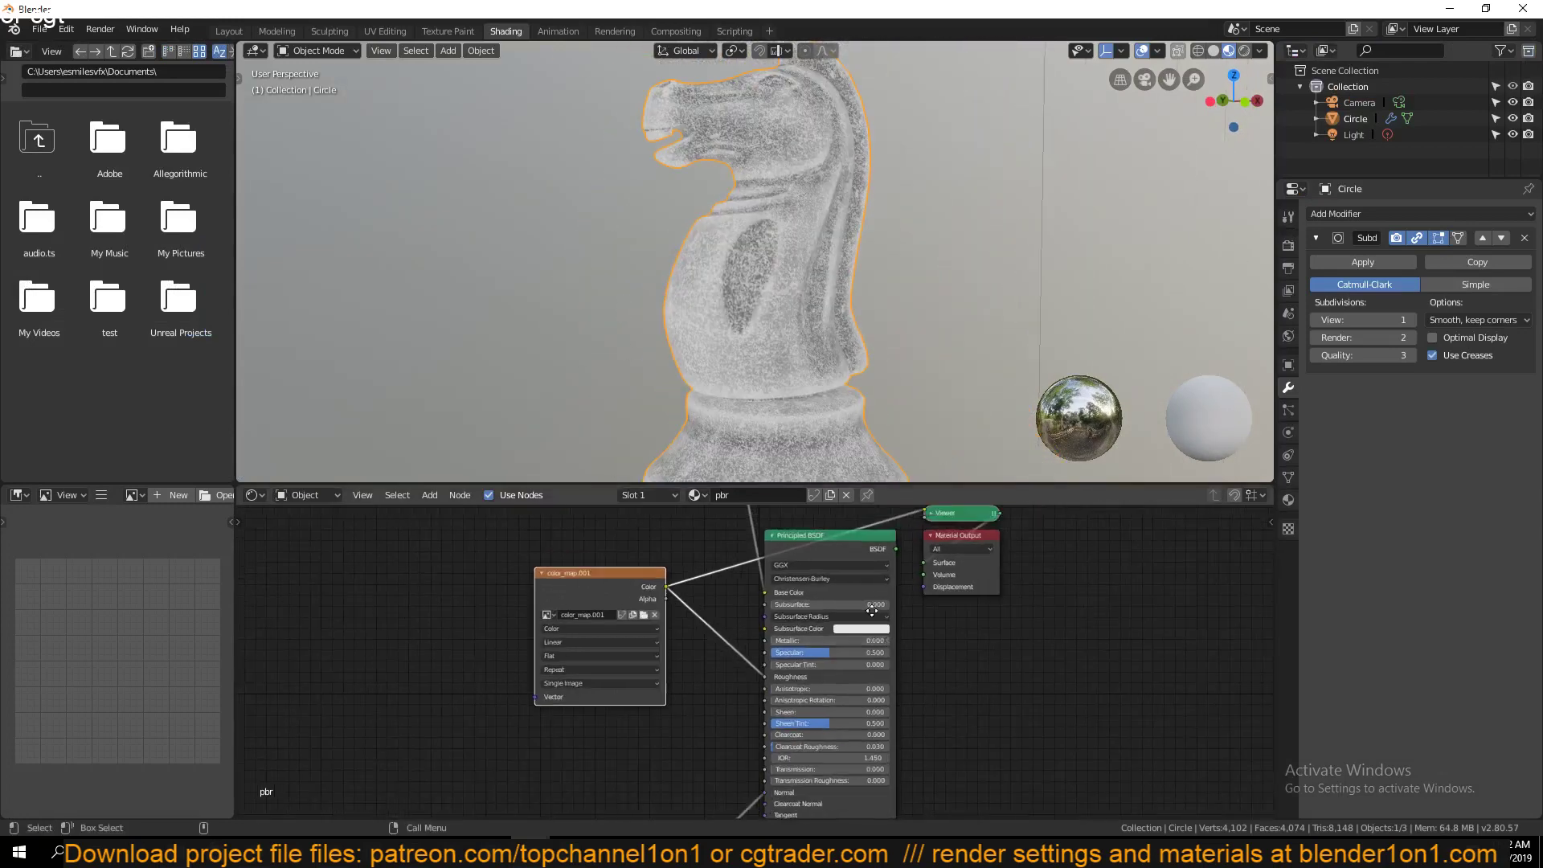
pyautogui.moveTo(872, 611); pyautogui.dragTo(833, 511, button='middle')
pyautogui.keyDown('ctrl'); pyautogui.keyDown('shift'); pyautogui.click(769, 503); pyautogui.keyUp('shift'); pyautogui.keyUp('ctrl')
pyautogui.moveTo(711, 552); pyautogui.dragTo(765, 647, button='middle')
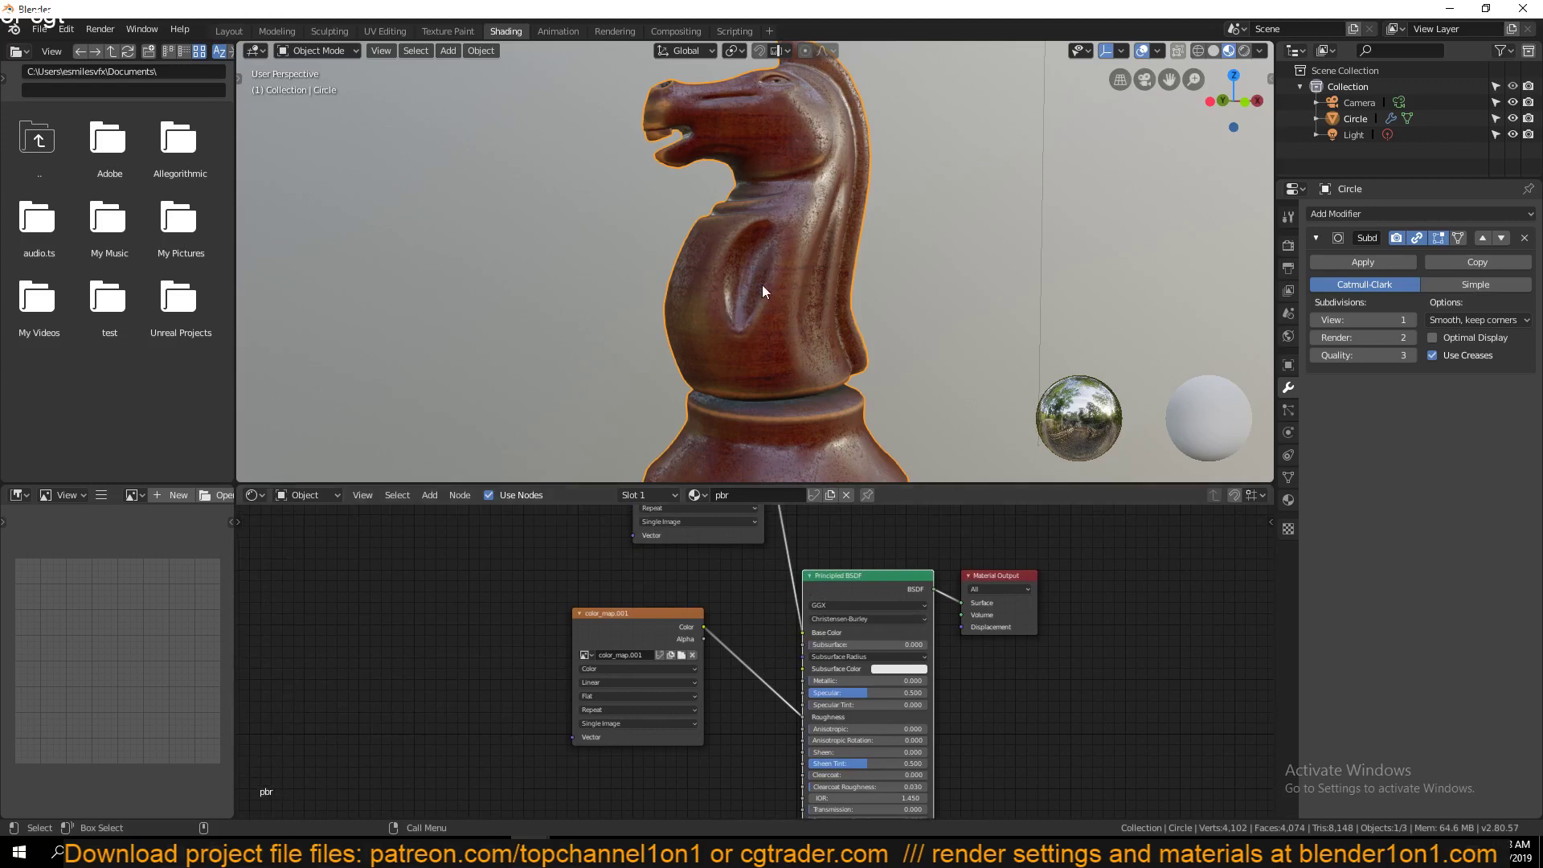
# Check the Normal Map node's connection to the Principled BSDF and examine the finished material on the whole knight
pyautogui.moveTo(687, 566); pyautogui.dragTo(780, 396, button='middle')
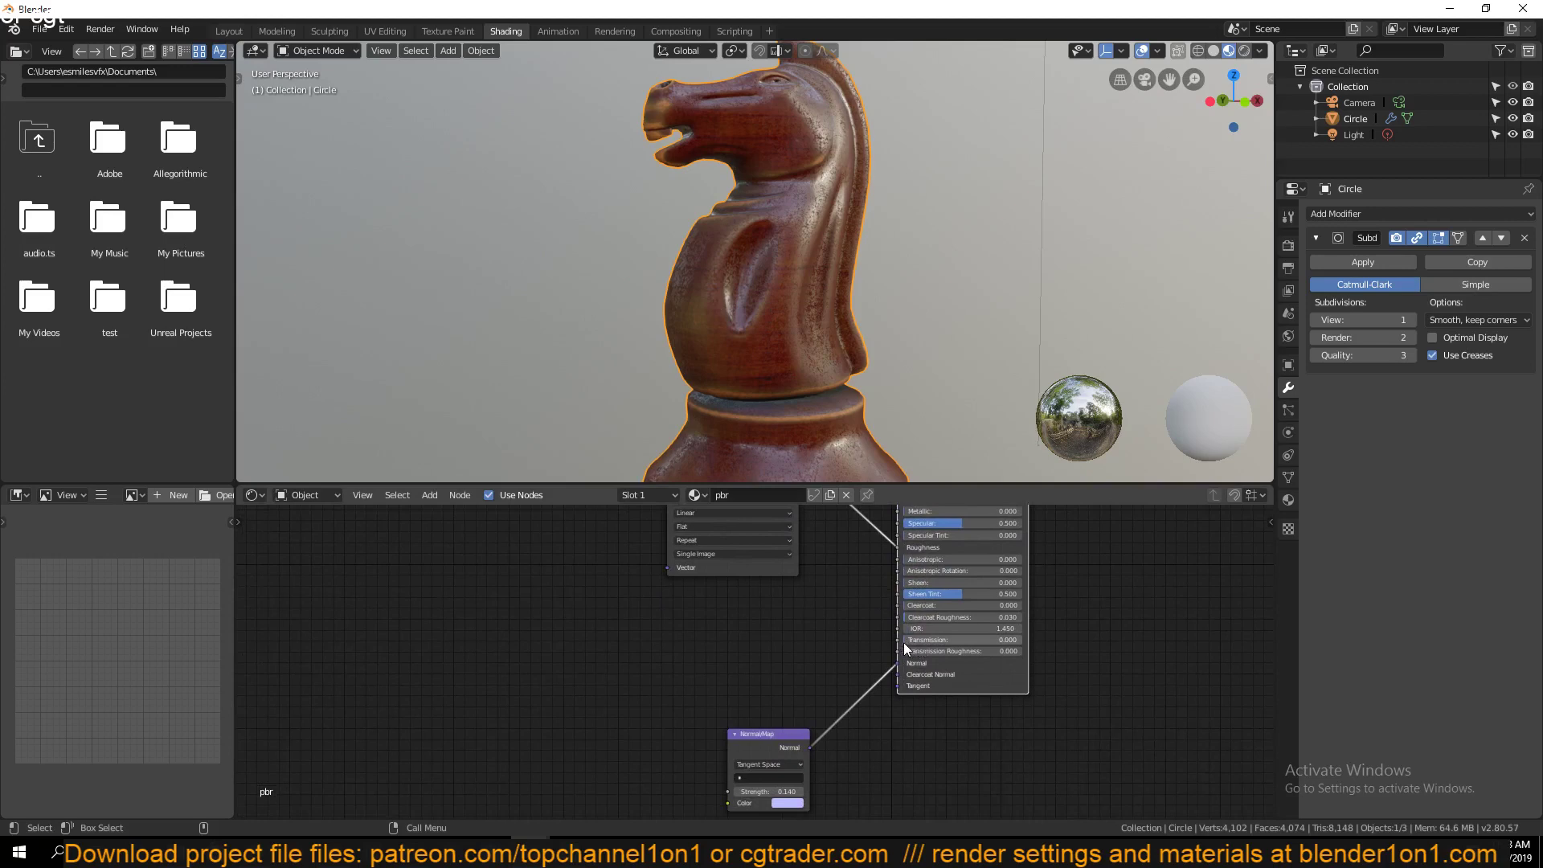
pyautogui.moveTo(728, 153); pyautogui.dragTo(654, 112, button='middle')
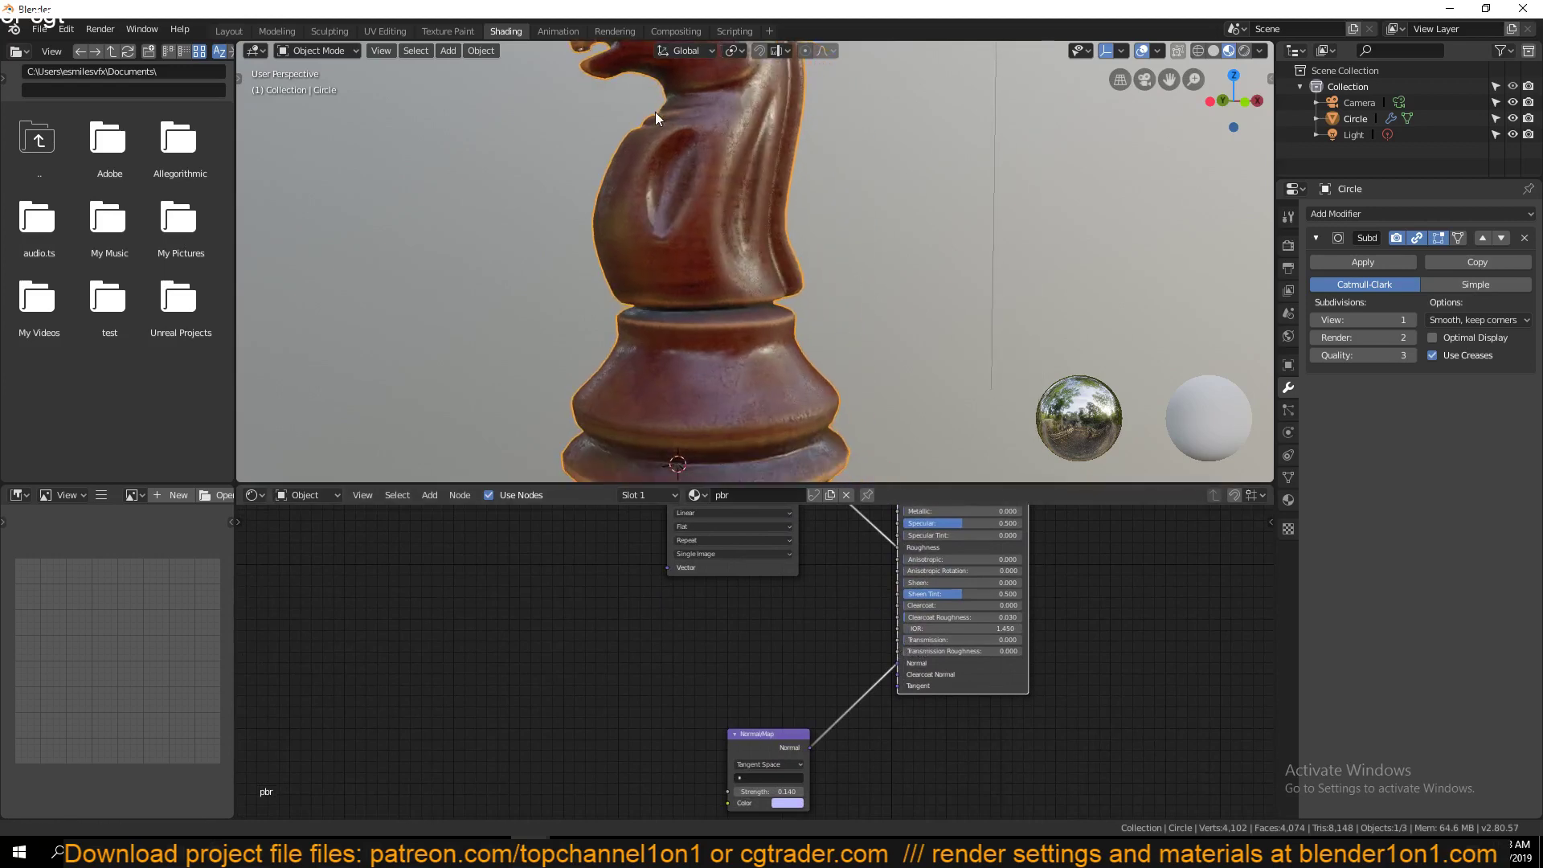
pyautogui.scroll(-5, 653, 161)
pyautogui.moveTo(652, 201); pyautogui.dragTo(527, 203, button='middle')
pyautogui.scroll(3, 706, 247)
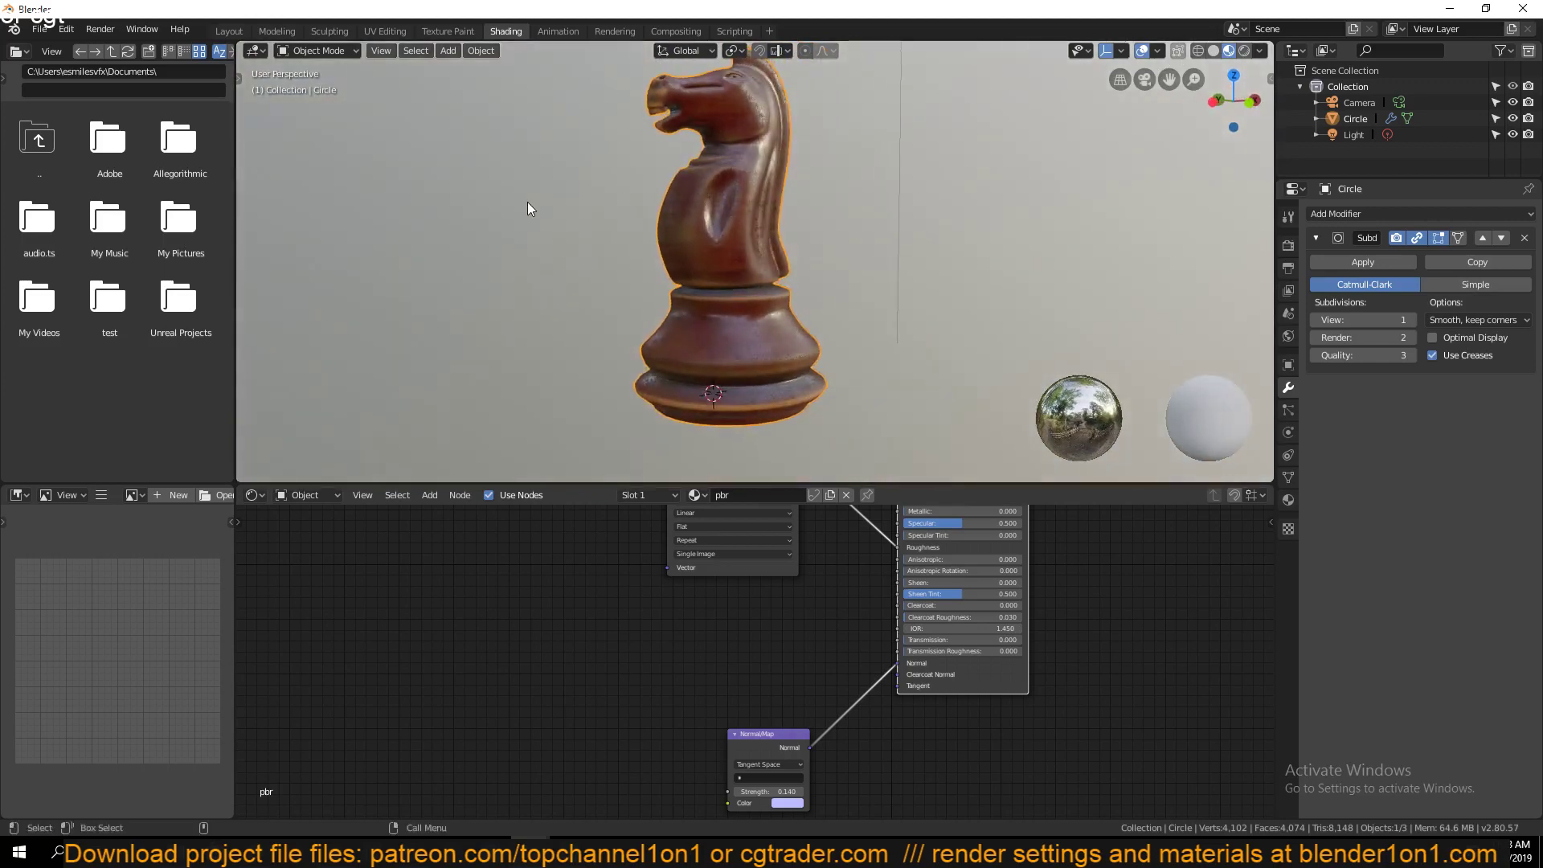